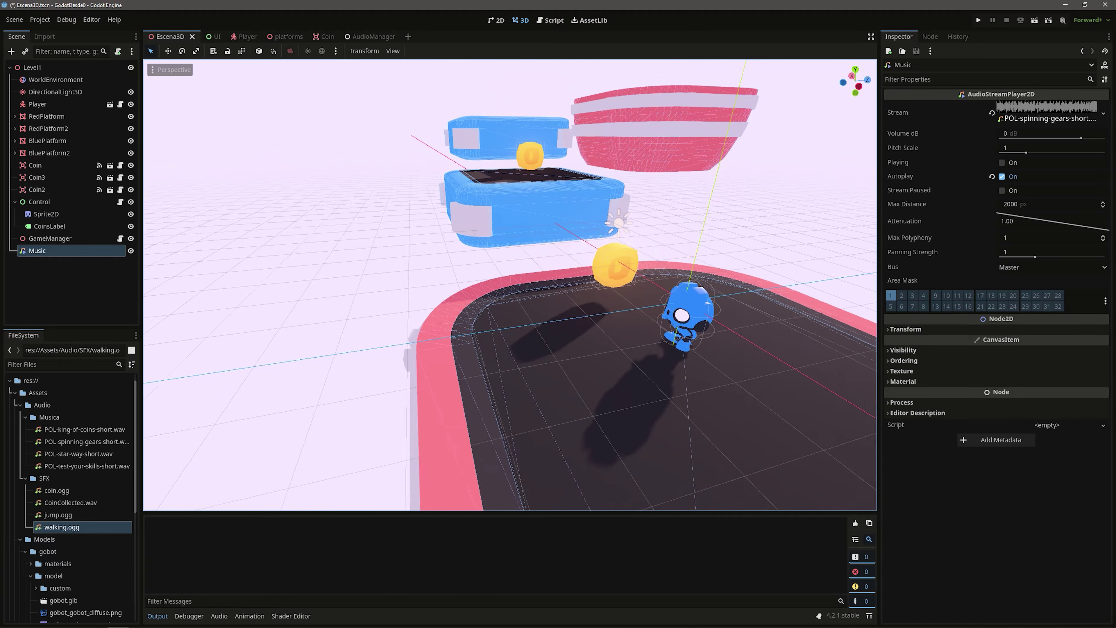
Orbit and zoom the 3D view toward the platforms, the player and the coins.
middle_drag(509, 286, 510, 286)
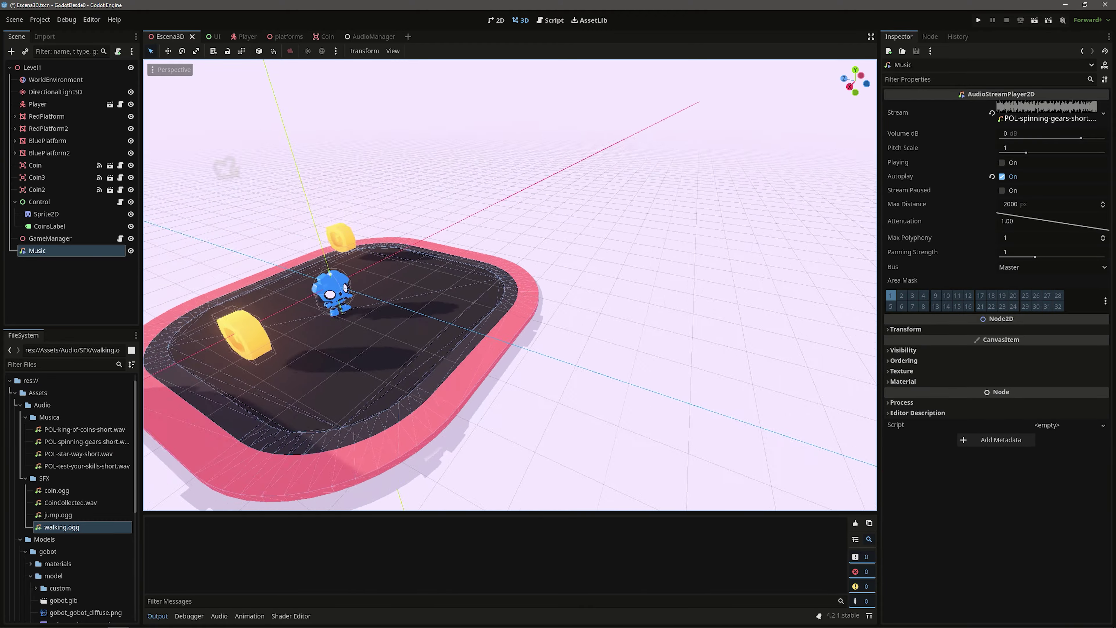
middle_drag(580, 245, 580, 245)
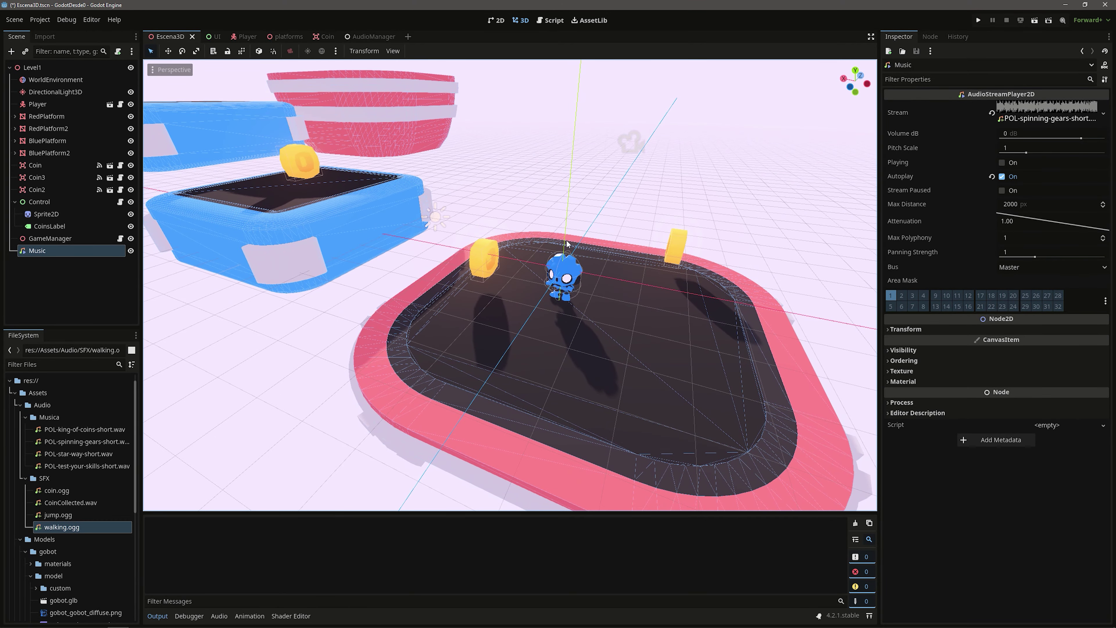
middle_drag(569, 242, 569, 242)
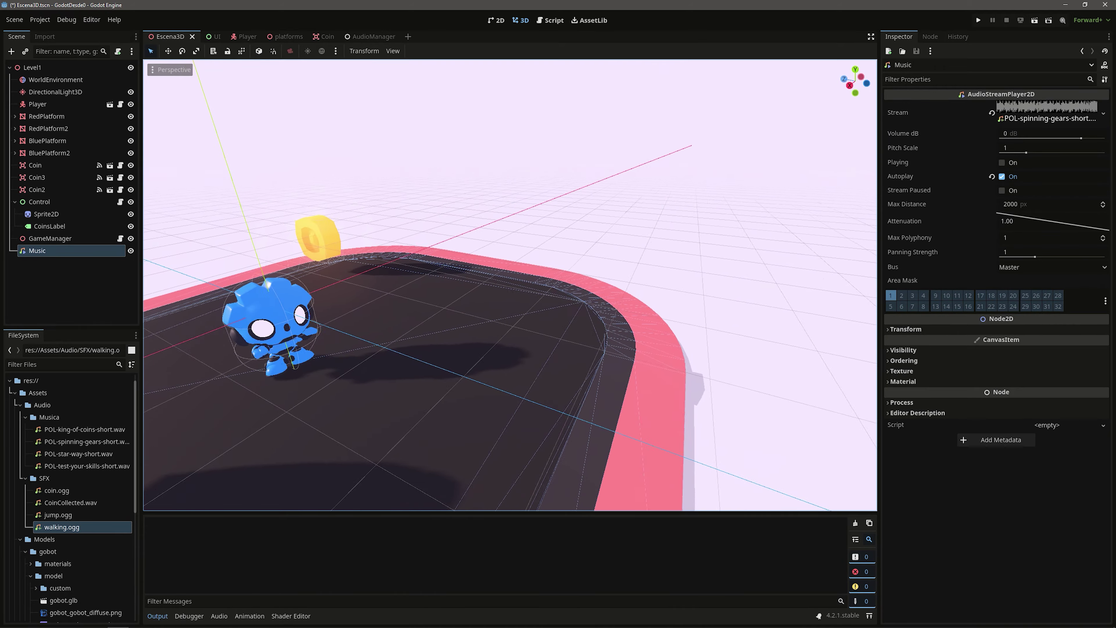
middle_drag(510, 286, 510, 286)
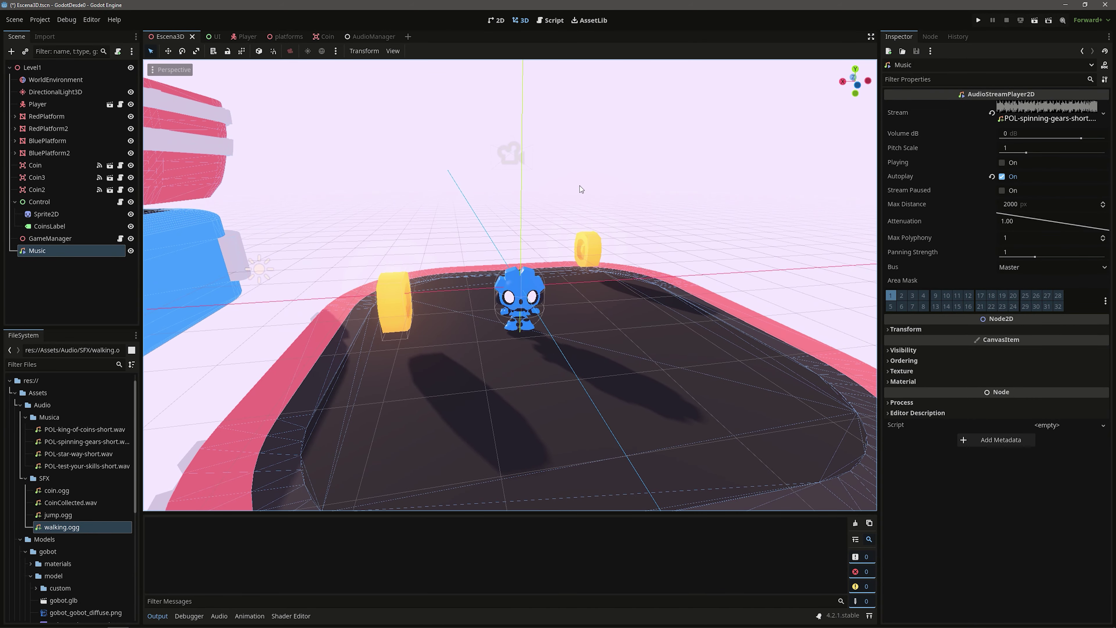
middle_drag(580, 186, 580, 186)
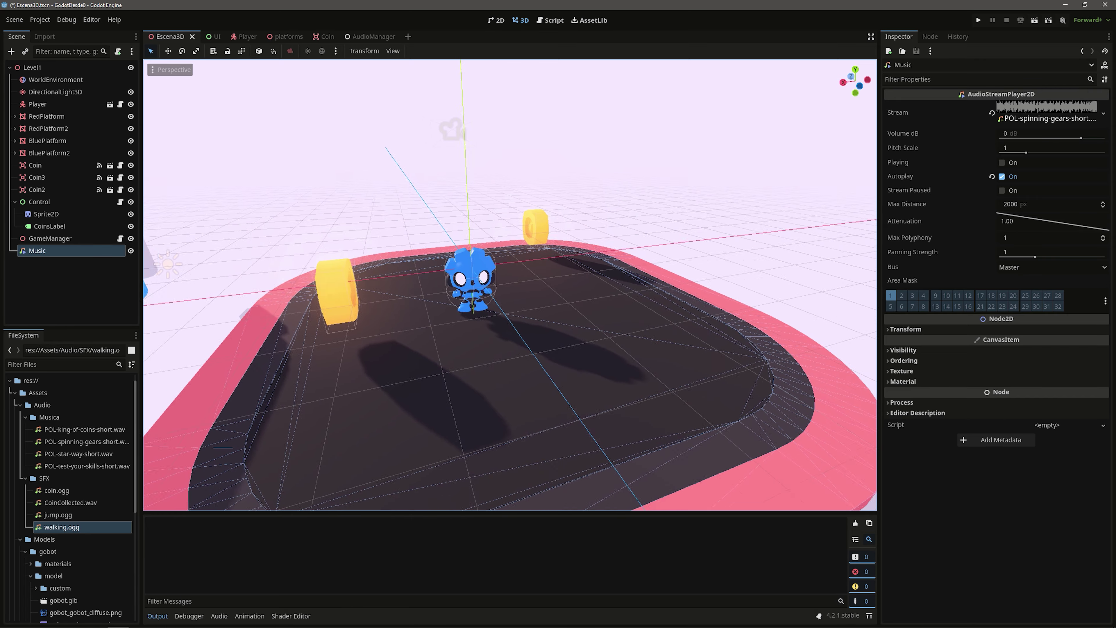
middle_drag(509, 214, 509, 213)
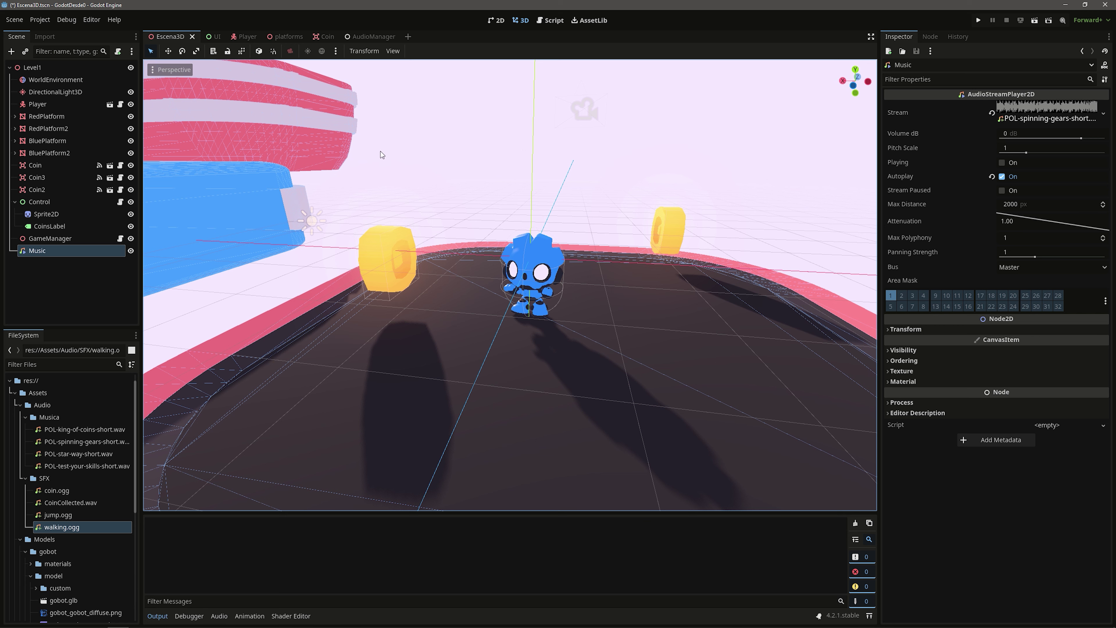
From Manage Export Templates, install the 4.2.1.stable templates using 'Best available mirror'.
click(91, 20)
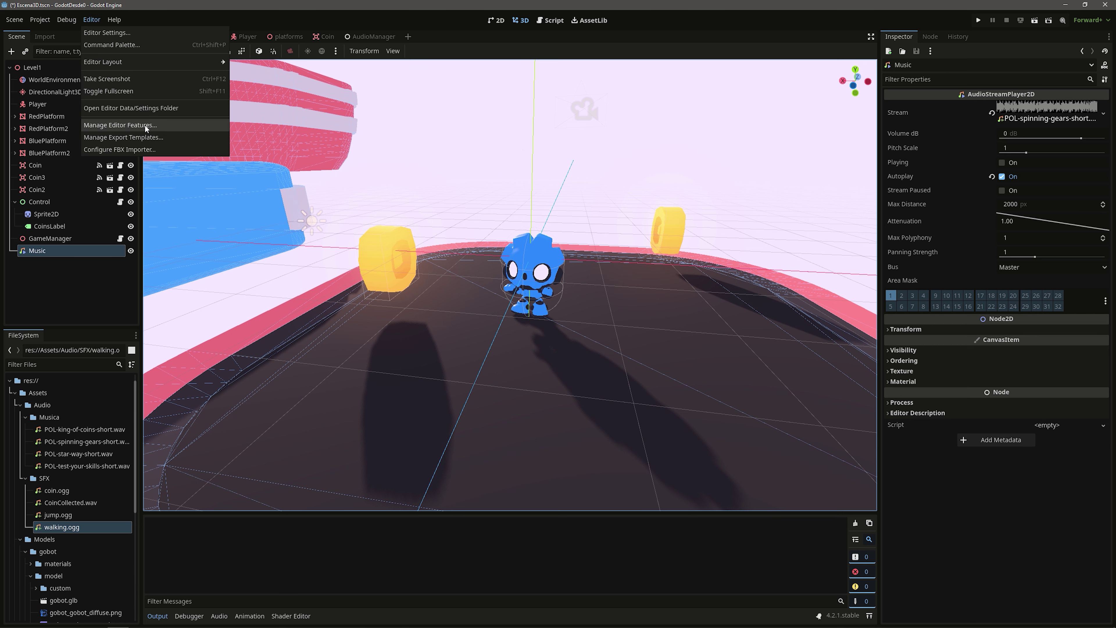
click(128, 138)
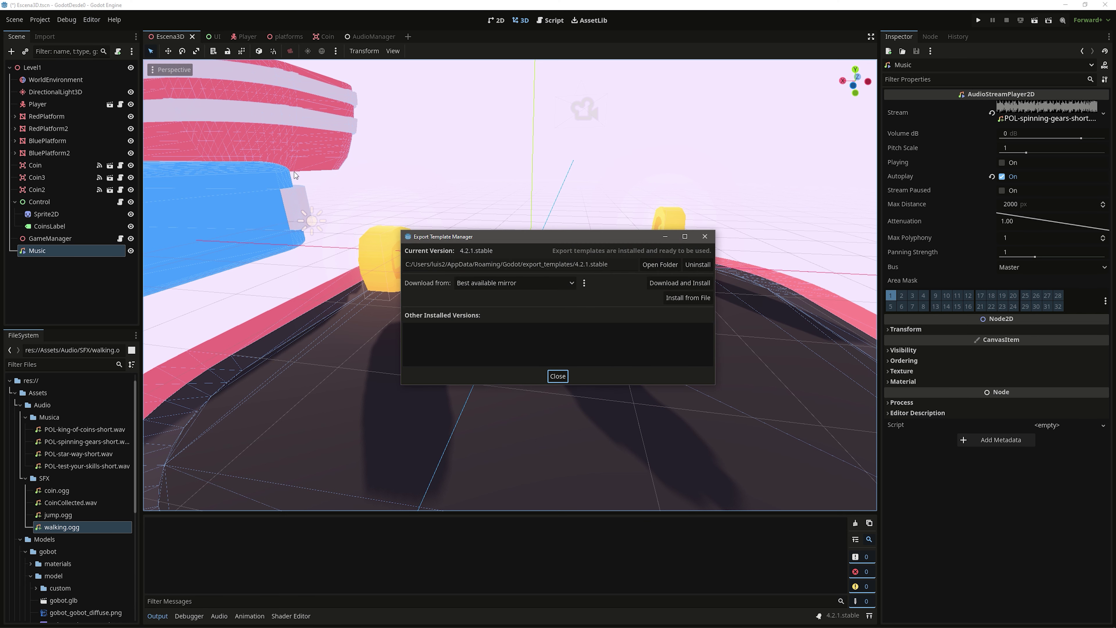
drag(469, 237, 427, 197)
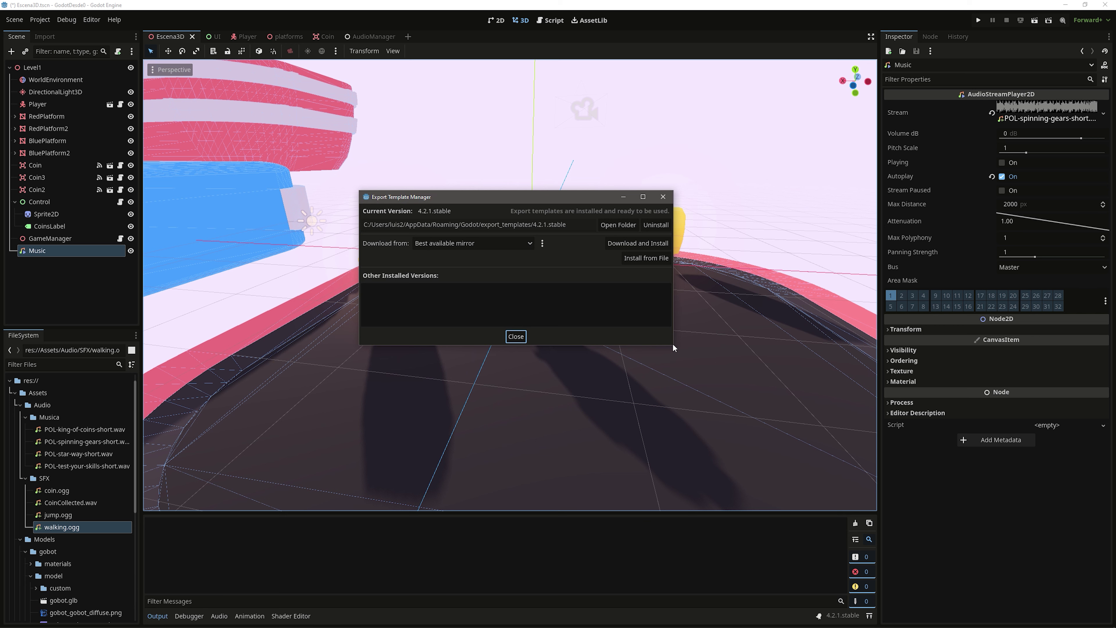
drag(672, 344, 687, 345)
click(521, 243)
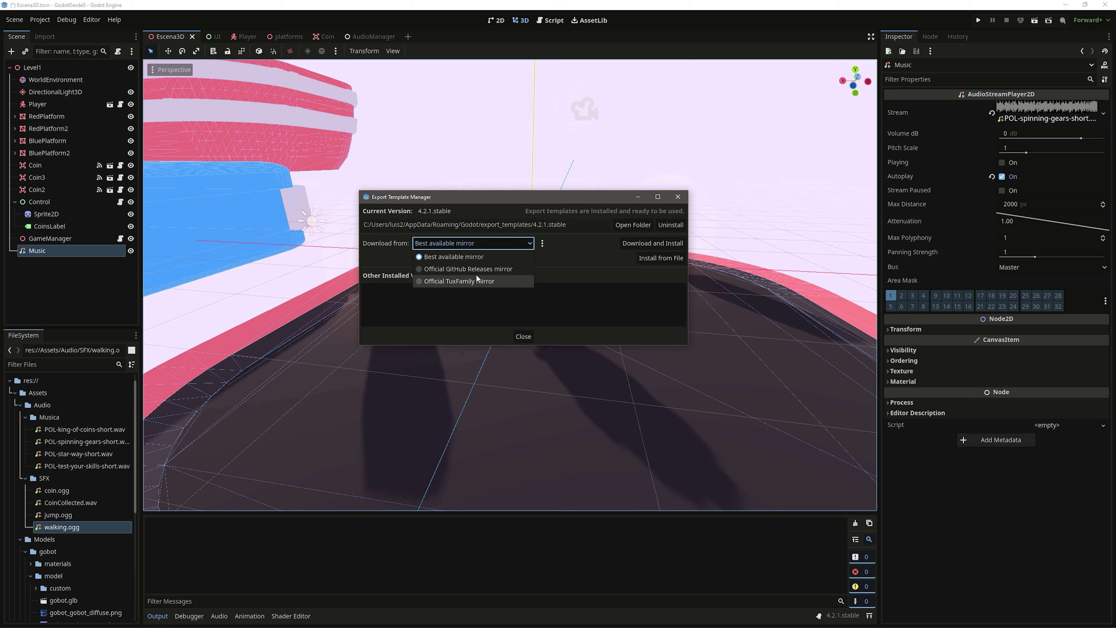
click(496, 245)
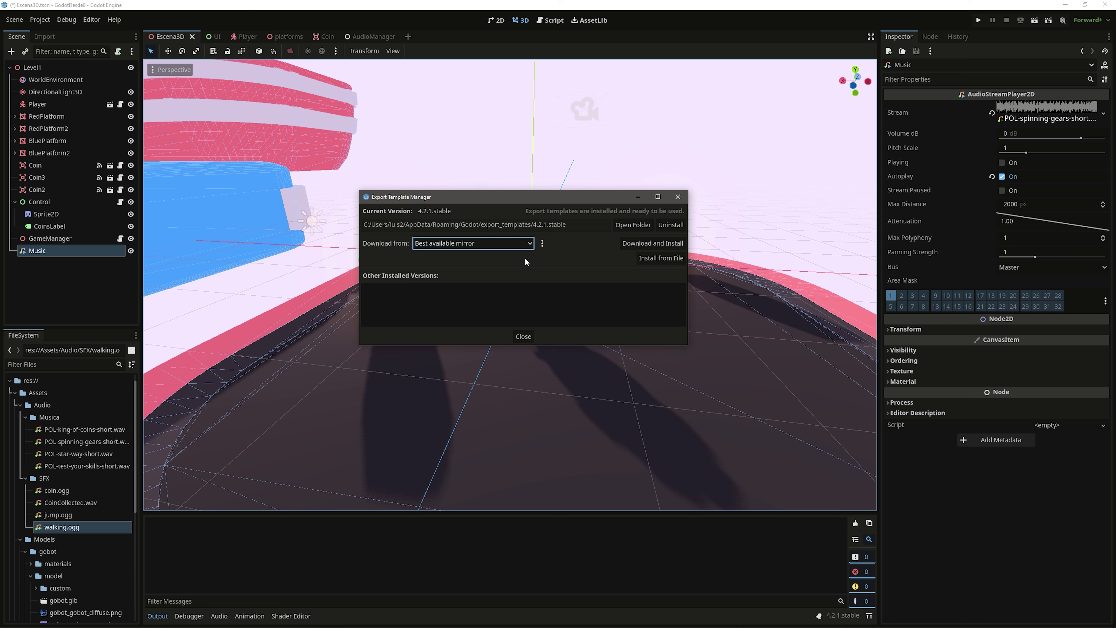
drag(598, 198, 618, 200)
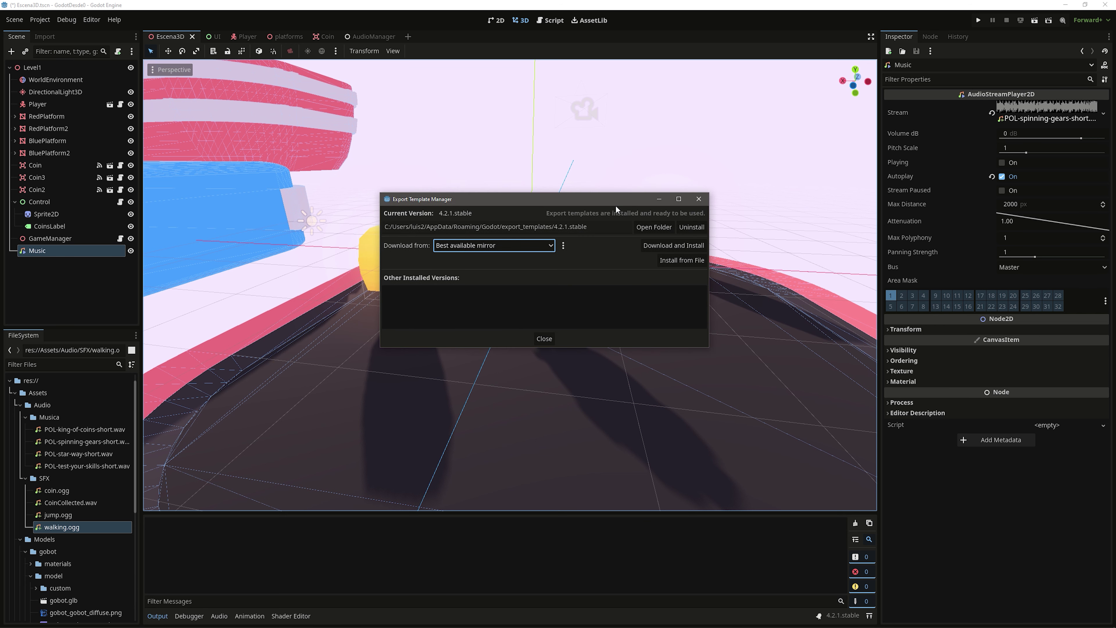
click(669, 246)
click(669, 246)
Close the template manager and add a Windows Desktop preset in Project > Export.
click(698, 198)
click(66, 19)
click(45, 20)
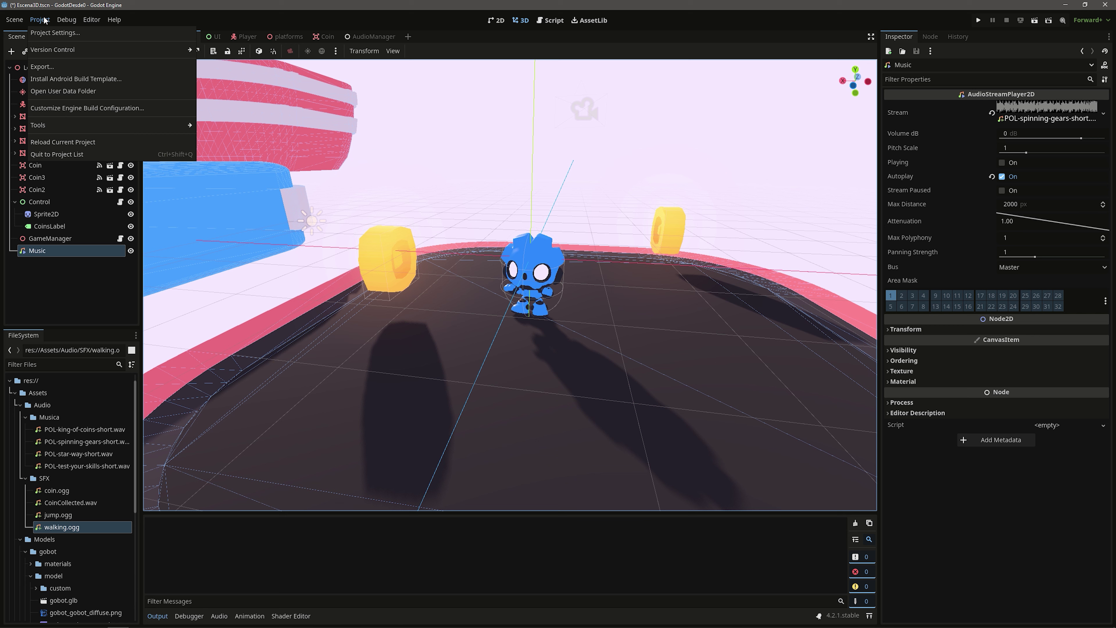
click(42, 66)
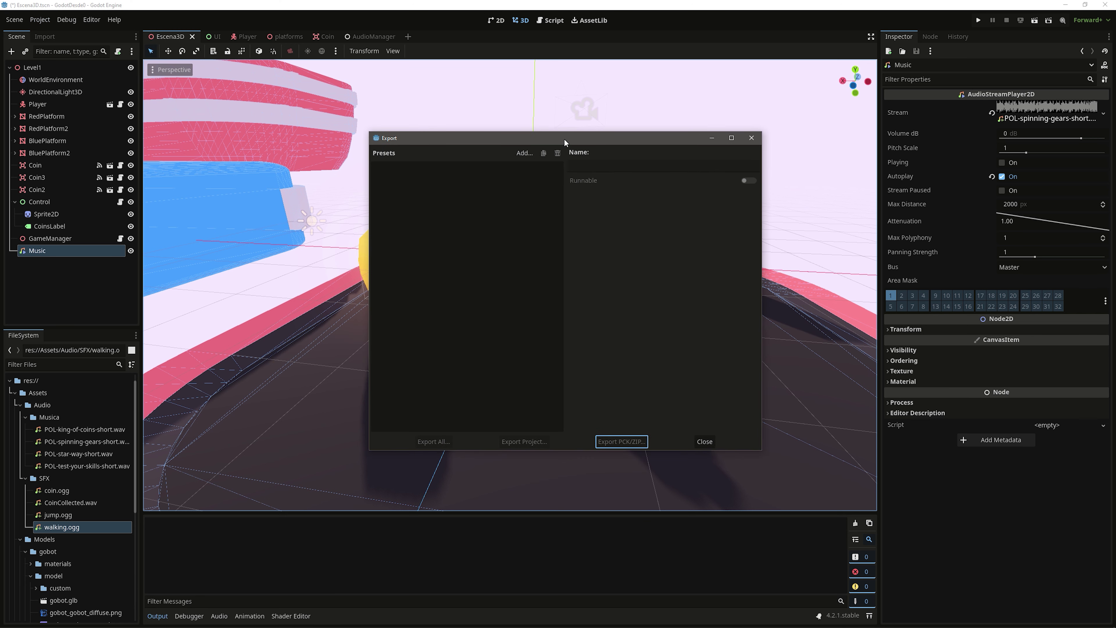
click(529, 158)
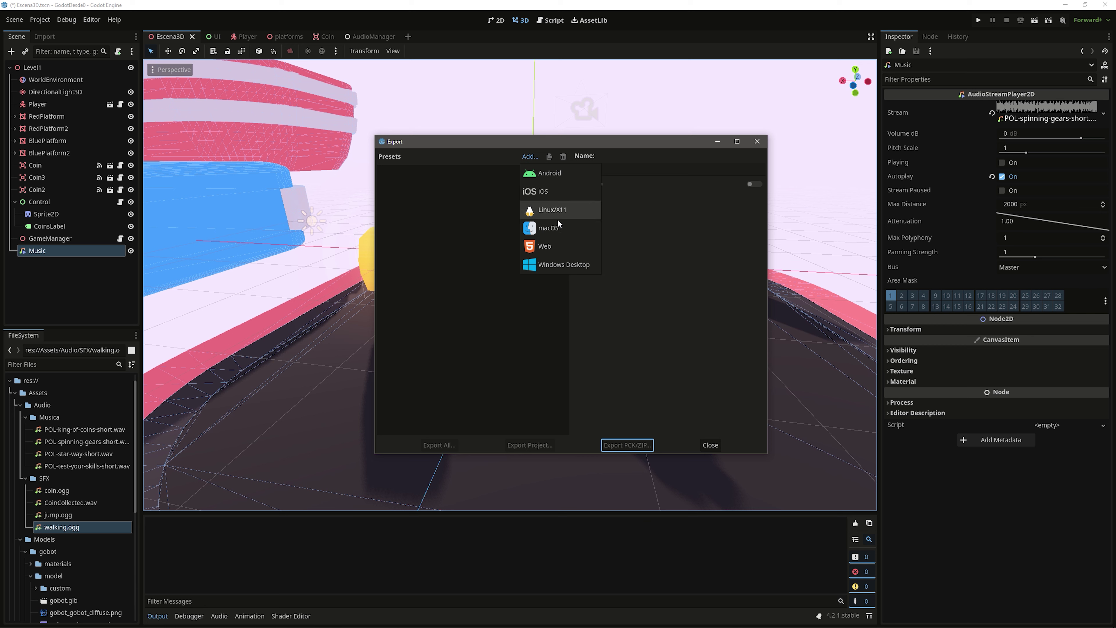
click(561, 260)
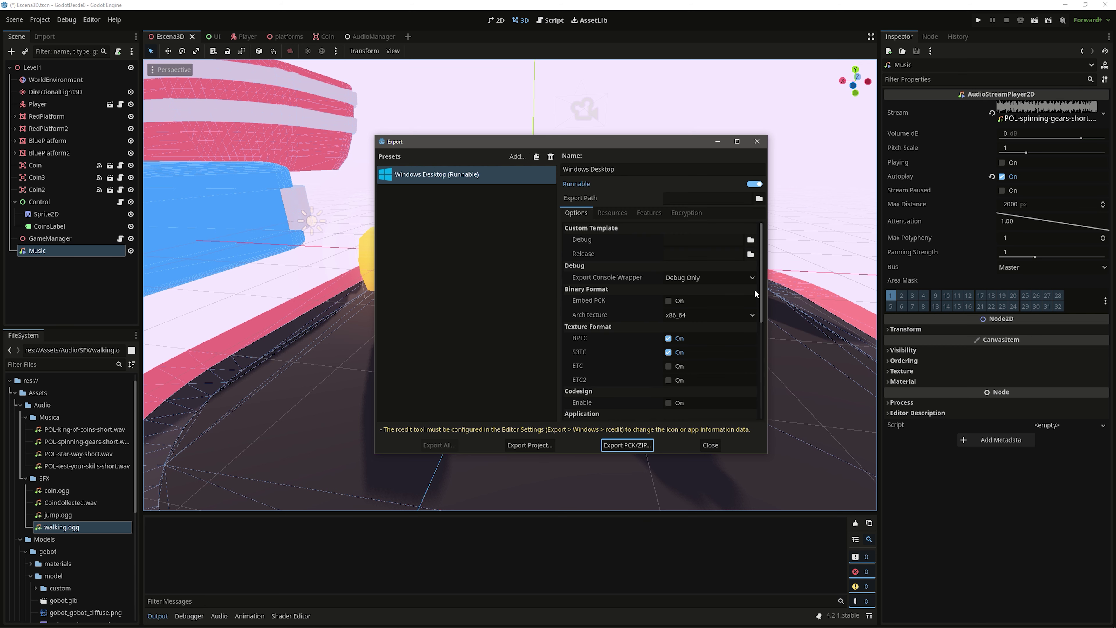
Enlarge the Export window, review the version and company fields, and enable Embed PCK.
mouse_move(763, 275)
mouse_down()
mouse_move(772, 278)
mouse_move(555, 268)
mouse_up()
scroll(645, 311, down, 10)
drag(768, 330, 831, 328)
click(724, 288)
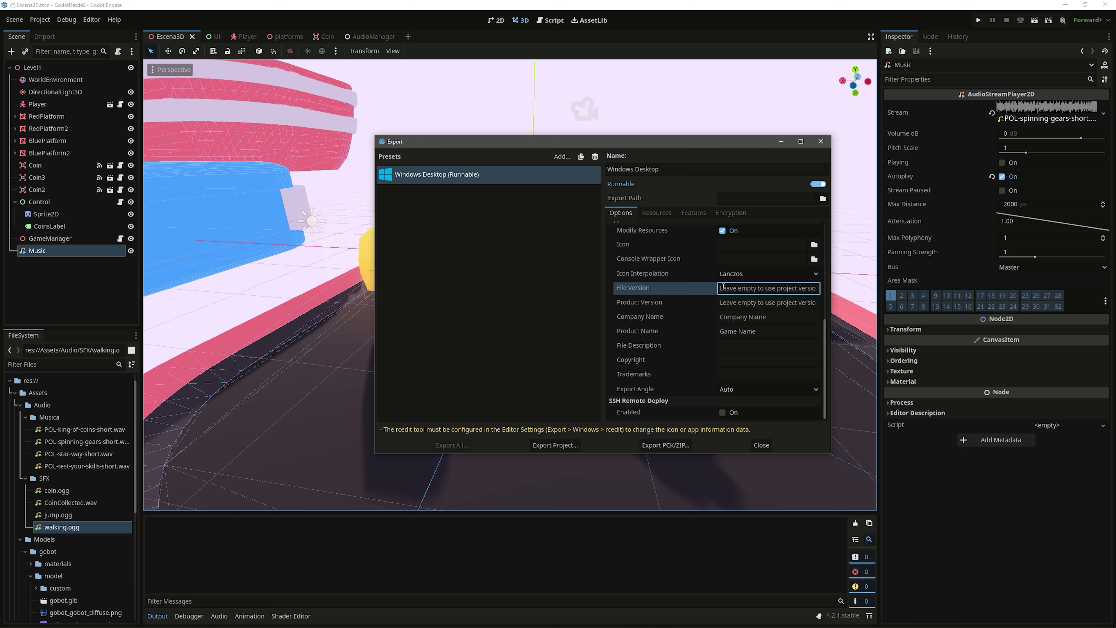
drag(602, 250, 580, 251)
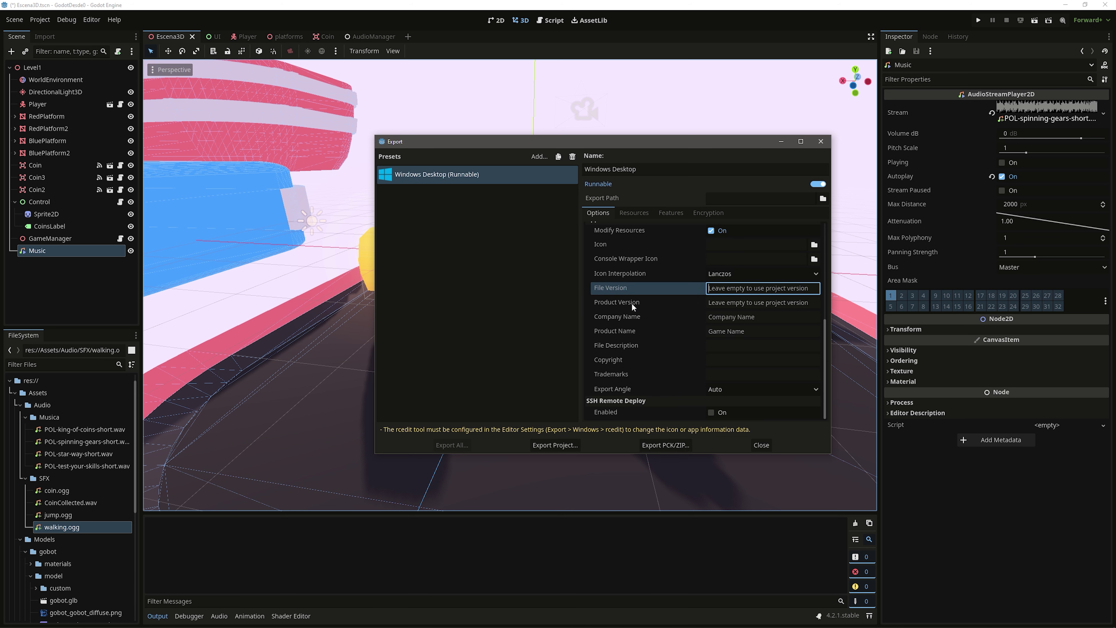
click(718, 304)
click(724, 317)
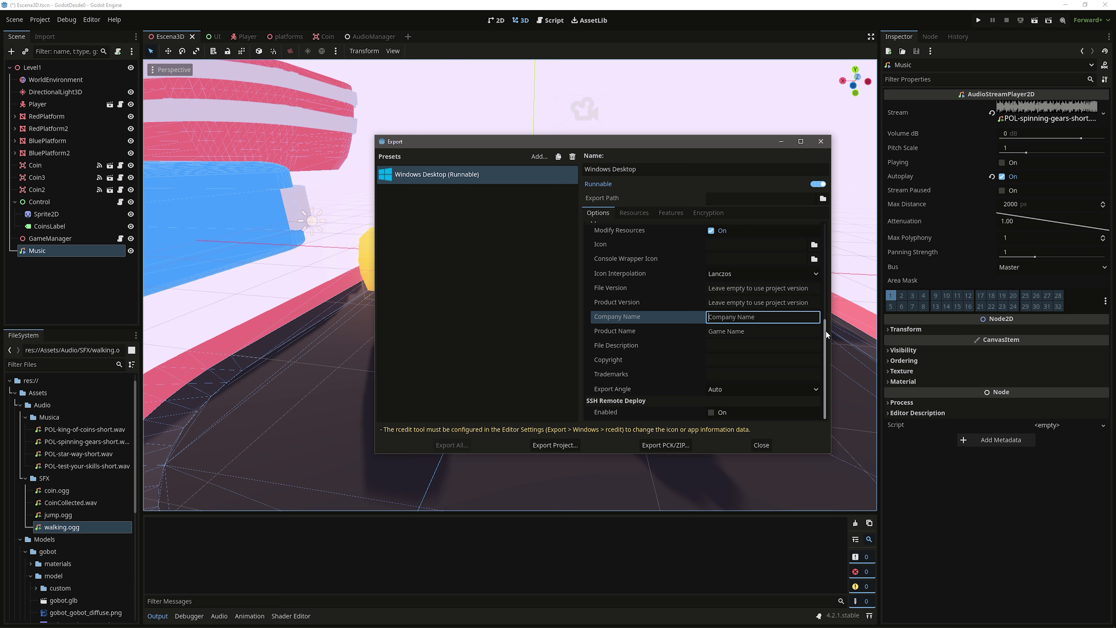
drag(826, 333, 826, 236)
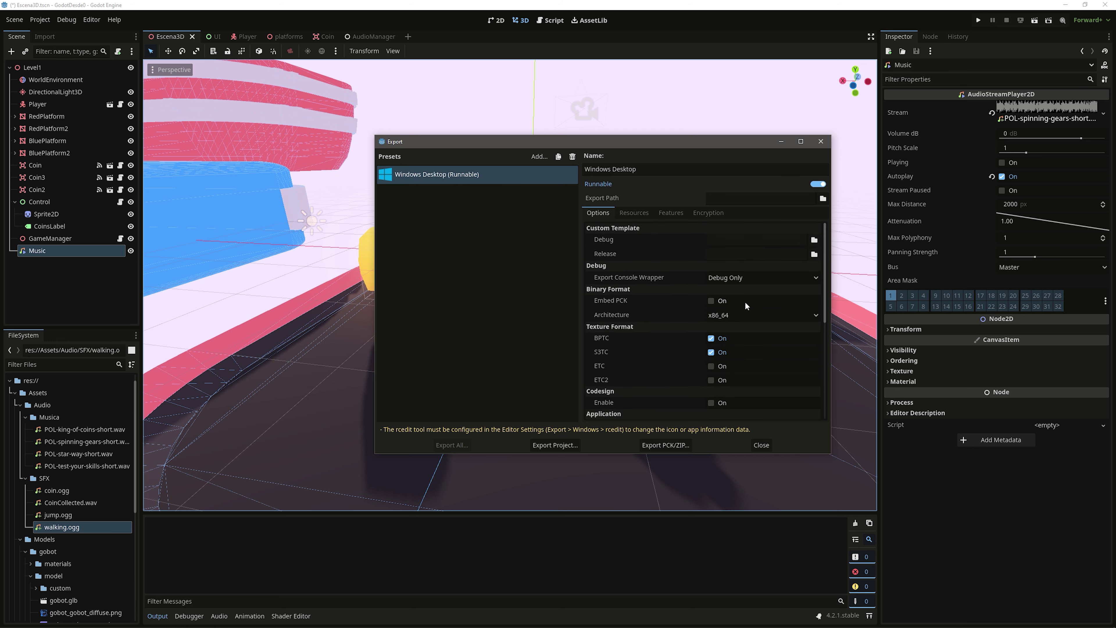
drag(827, 277, 829, 251)
click(715, 301)
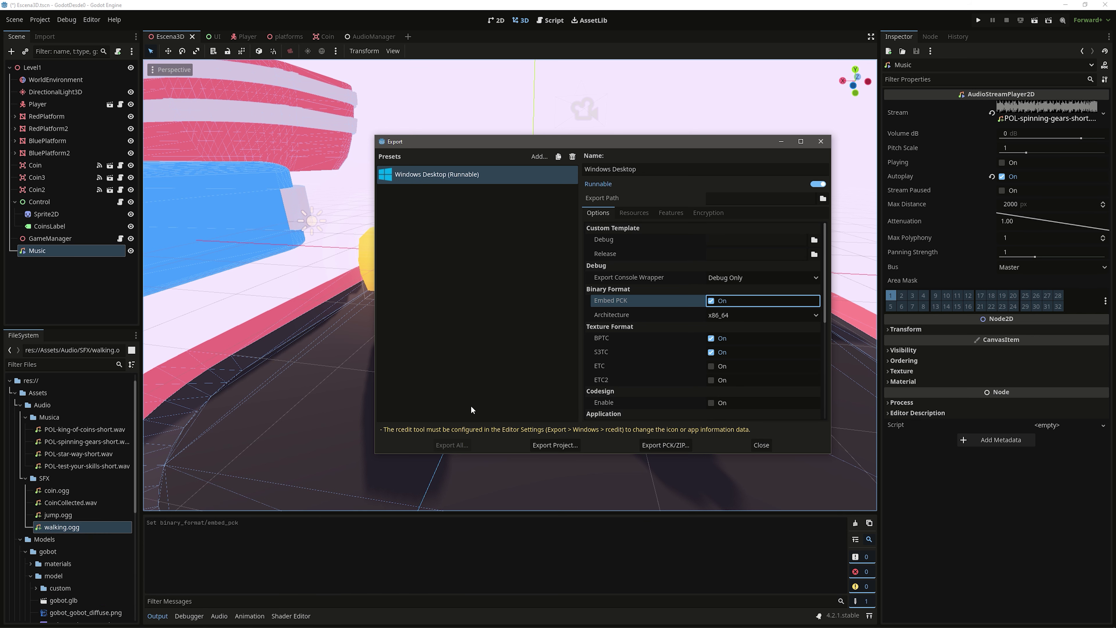
Create an ExePC folder and save the debug export there as GodotDesde0.exe.
click(551, 443)
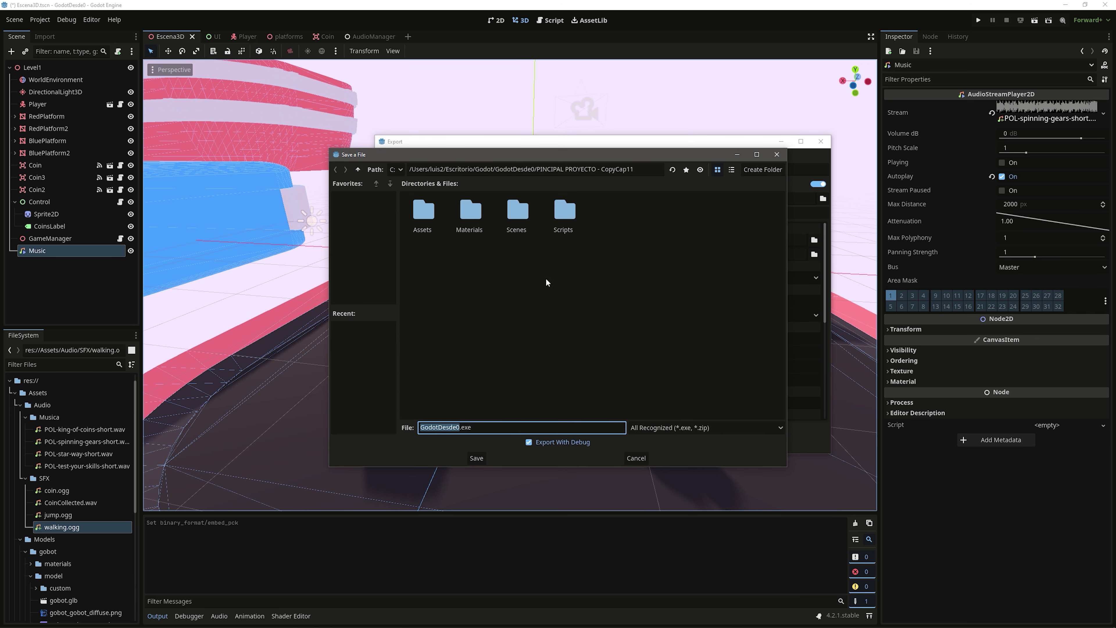
click(771, 167)
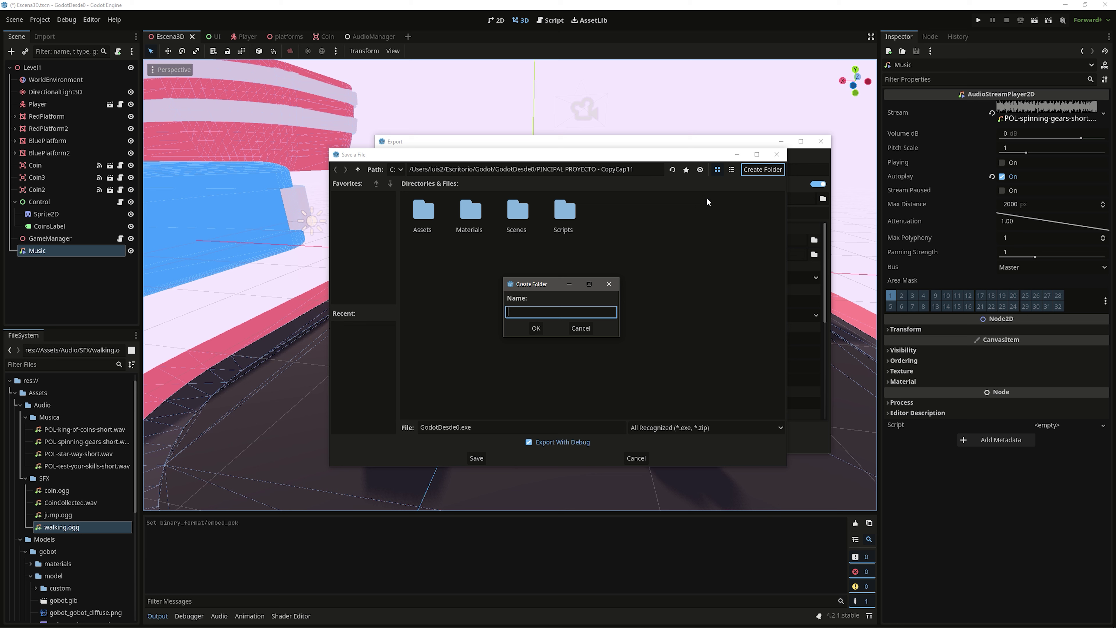
text(ExePC)
click(535, 328)
click(460, 427)
drag(460, 427, 418, 427)
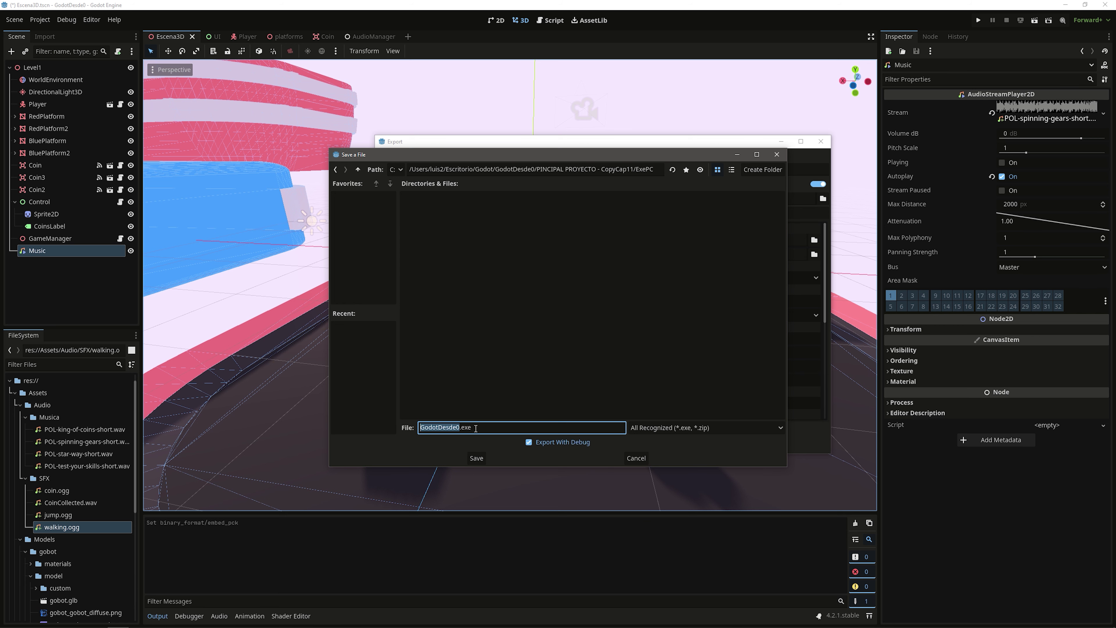
click(478, 459)
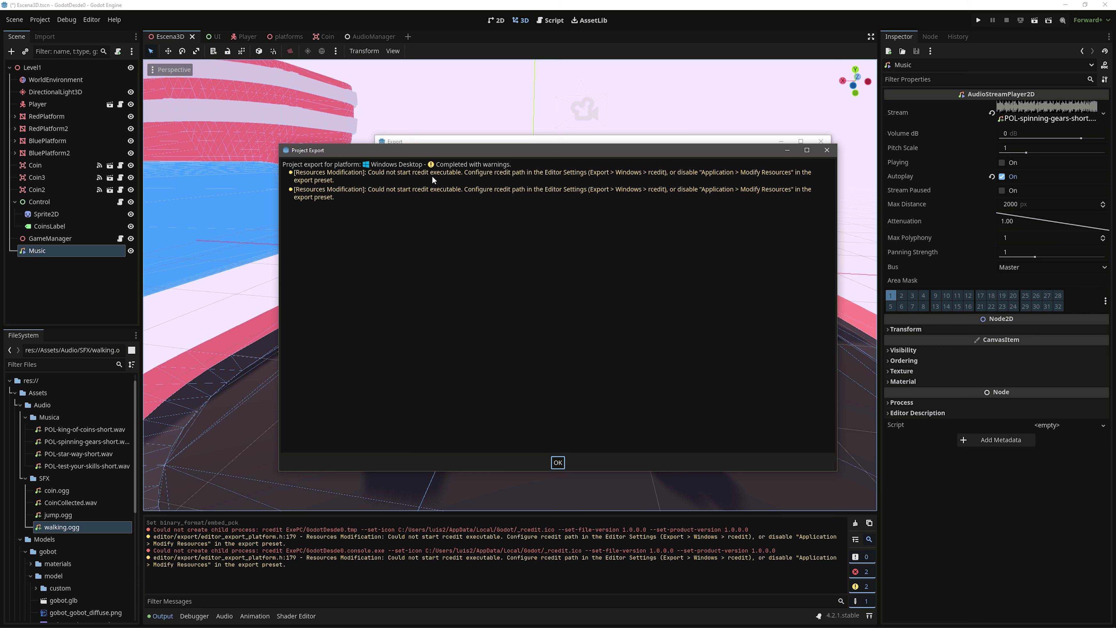
Dismiss the rcedit export warnings and close the Export window.
click(826, 150)
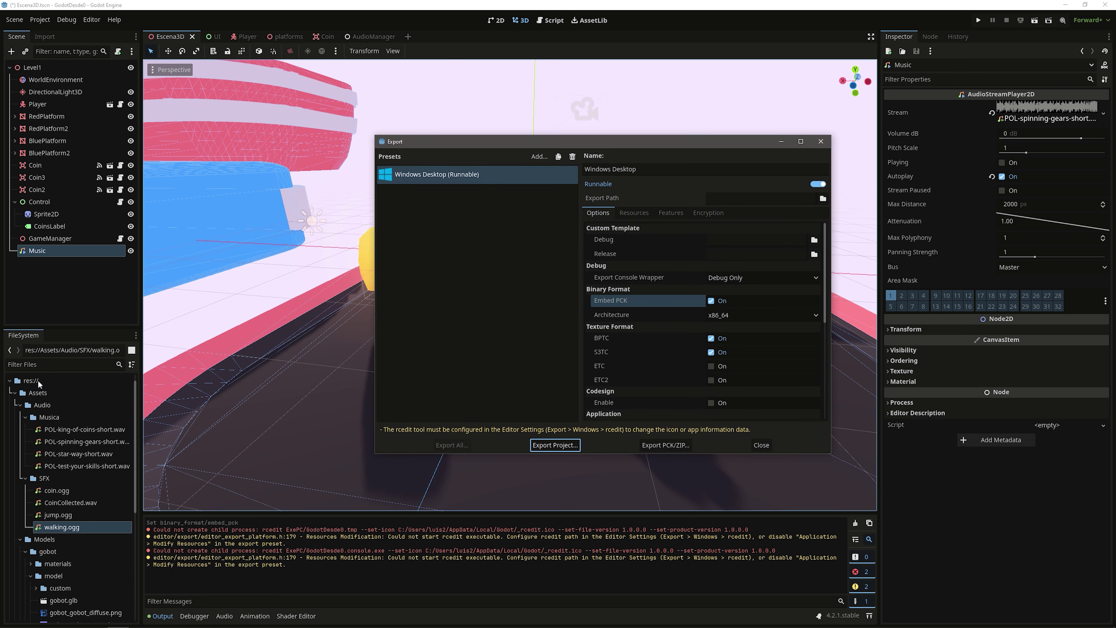
click(39, 393)
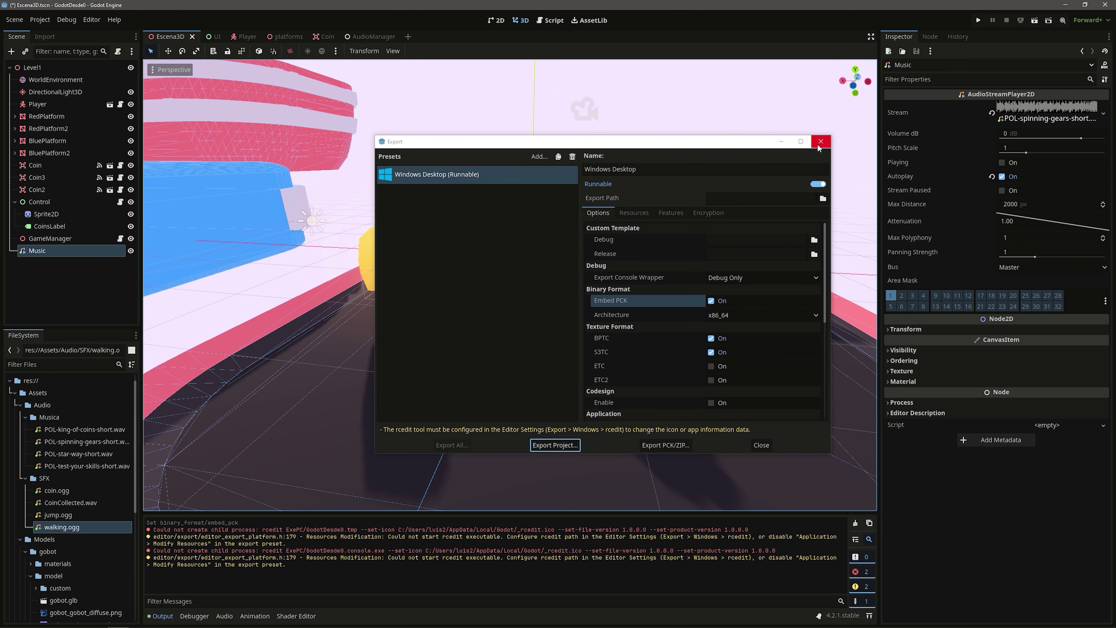
click(821, 141)
Show the Assets folder in File Explorer and navigate into the project's ExePC folder.
right_click(38, 392)
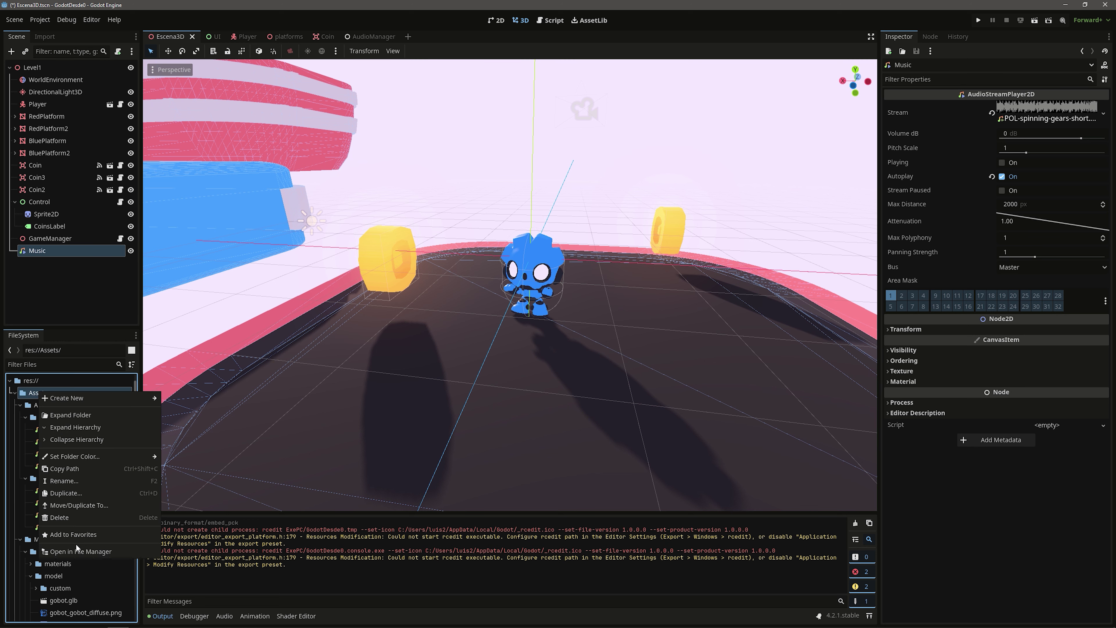
click(81, 551)
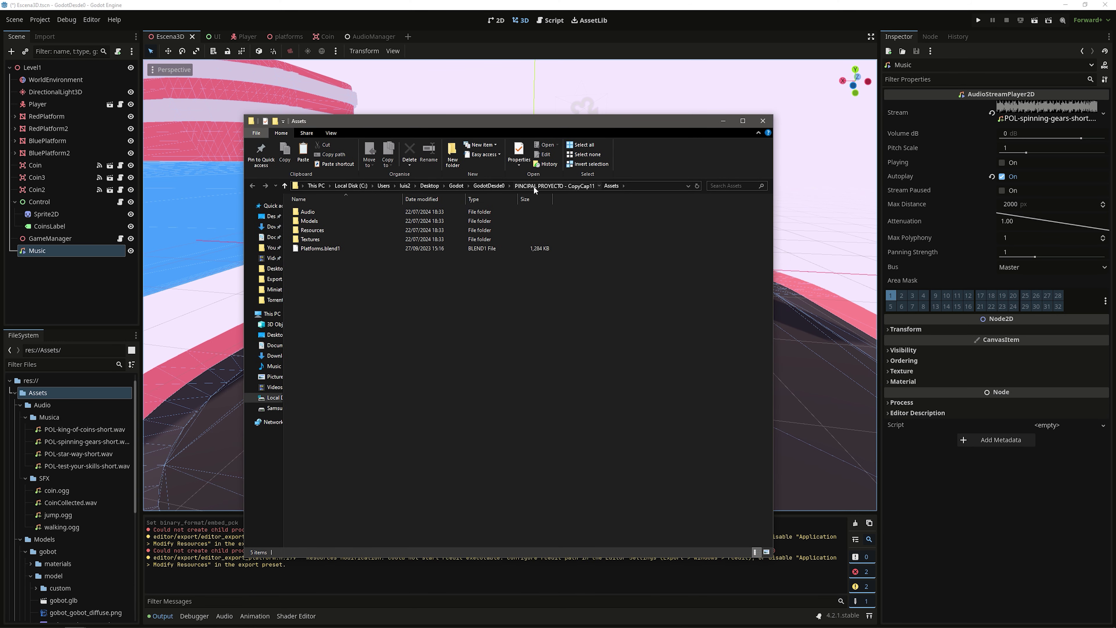
click(534, 187)
double_click(328, 240)
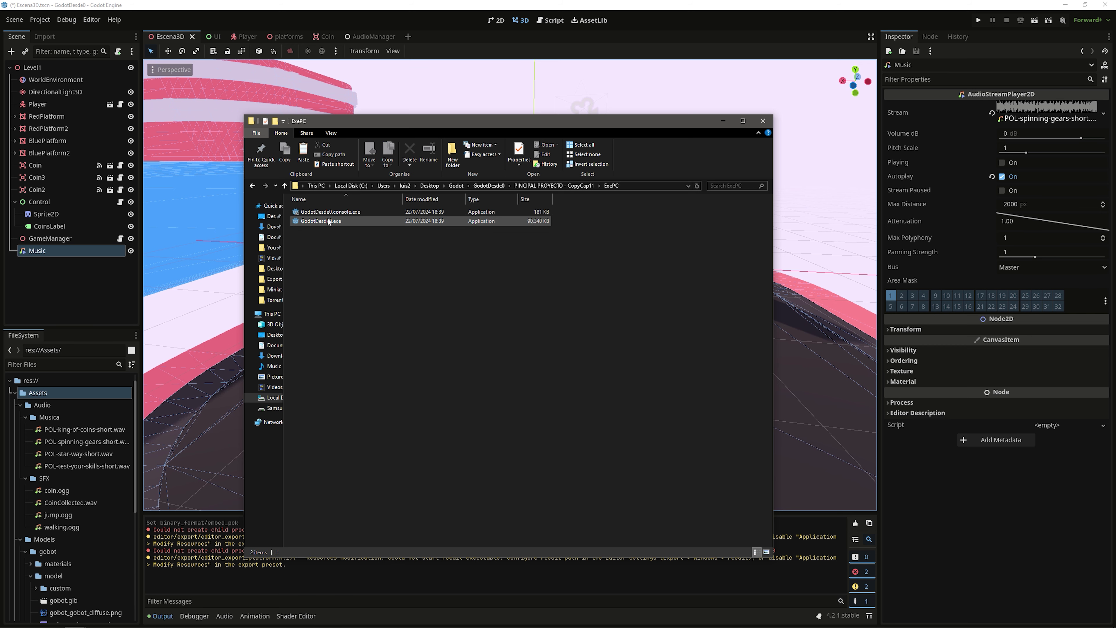
Run GodotDesde0.exe, move with W and S to collect two coins, then close the game.
click(352, 221)
double_click(321, 222)
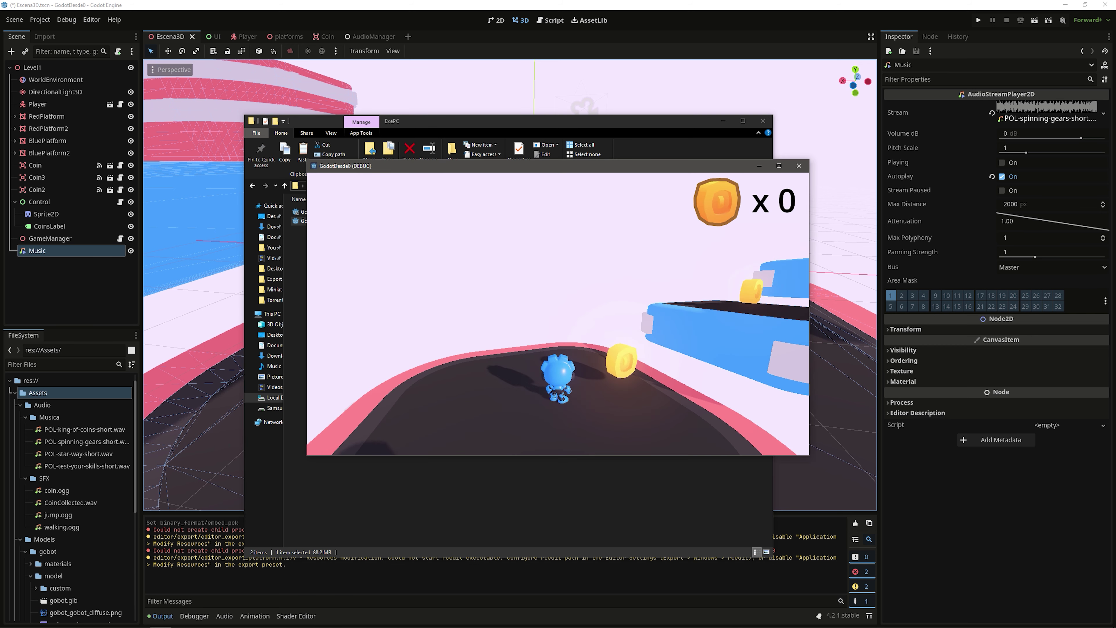
key(w)
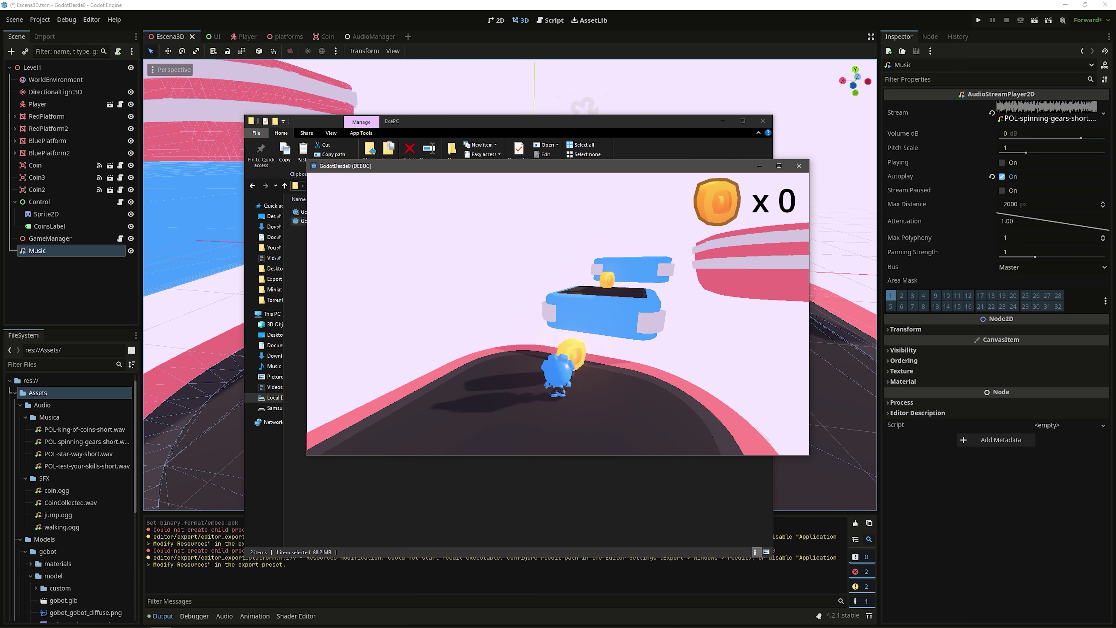
key(s)
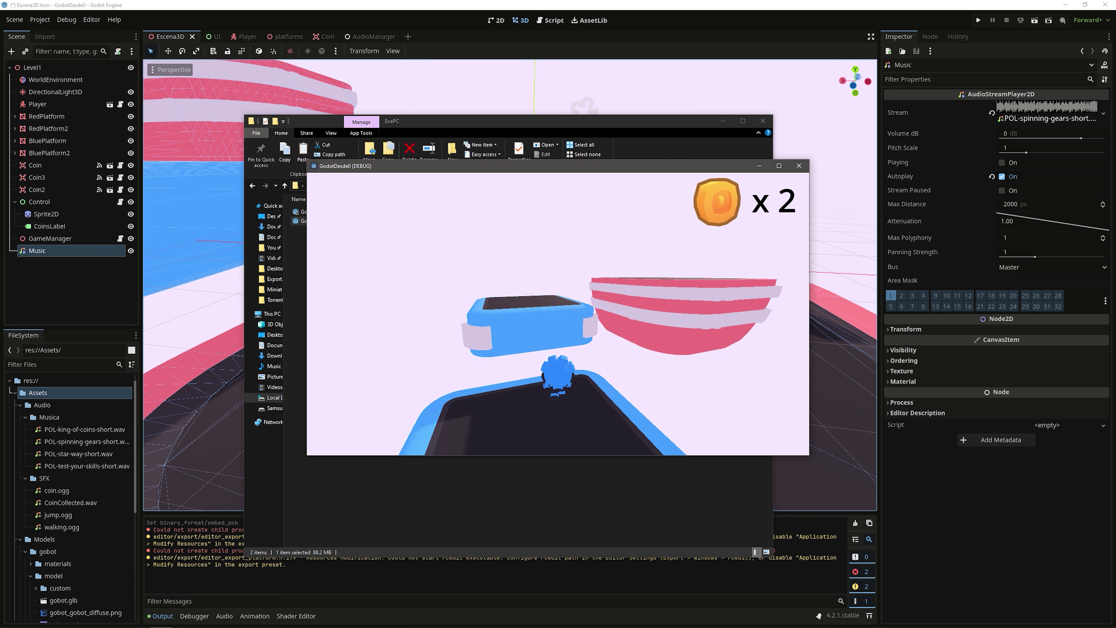
click(798, 166)
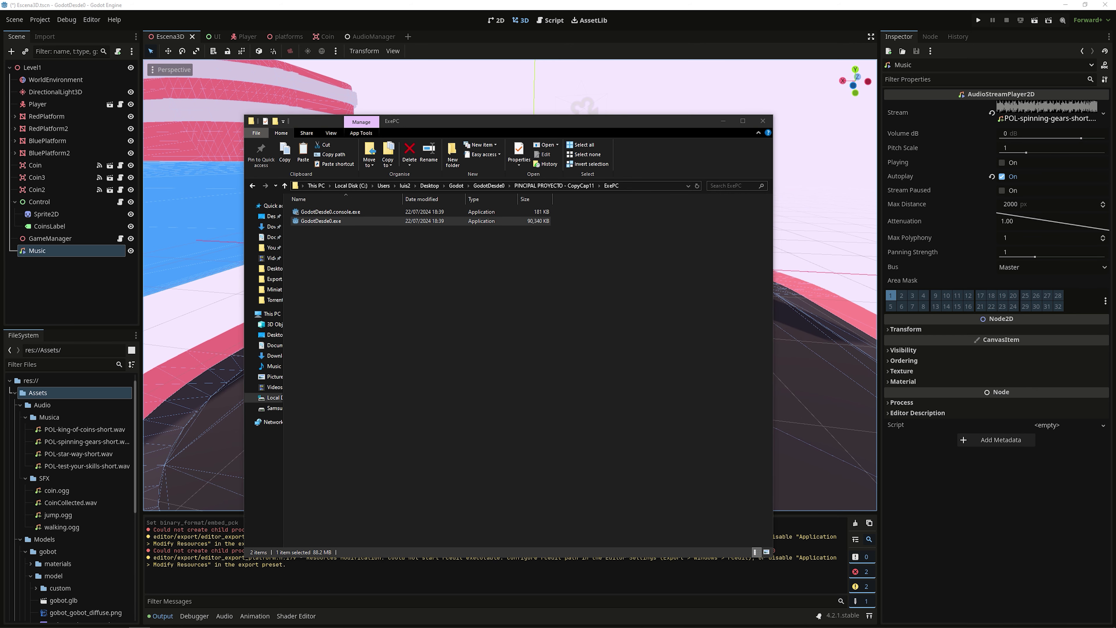
click(466, 235)
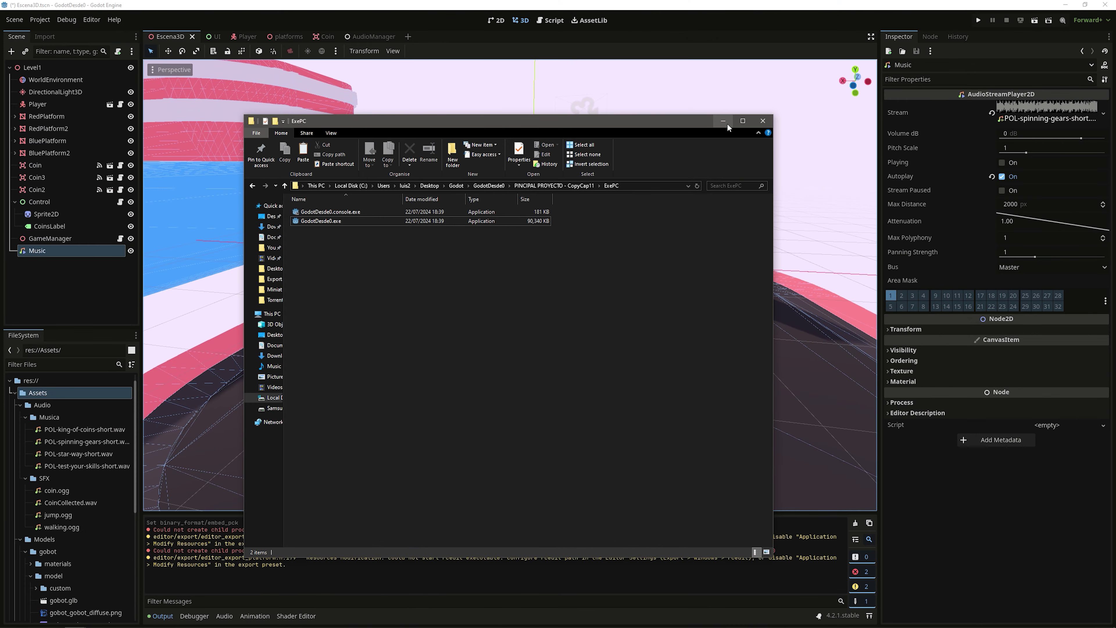
Minimize the ExePC Explorer window to return to the Godot editor.
click(727, 123)
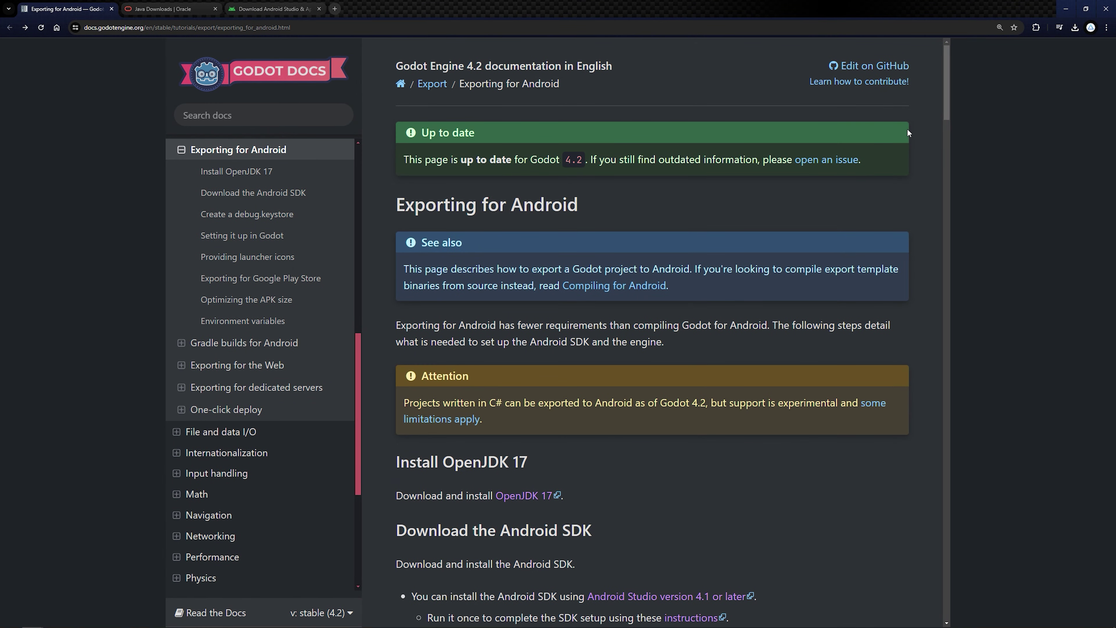
Scroll through the Exporting for Android guide, then switch to the Java Downloads | Oracle tab.
mouse_move(948, 106)
mouse_down()
mouse_move(957, 204)
mouse_move(934, 400)
mouse_up()
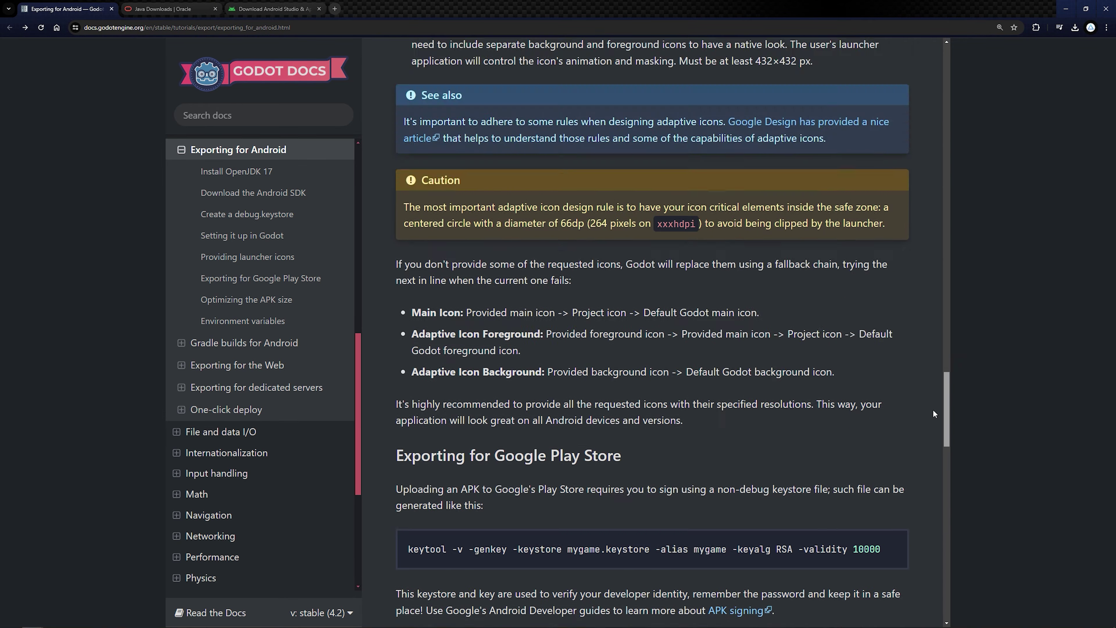
drag(934, 400, 962, 113)
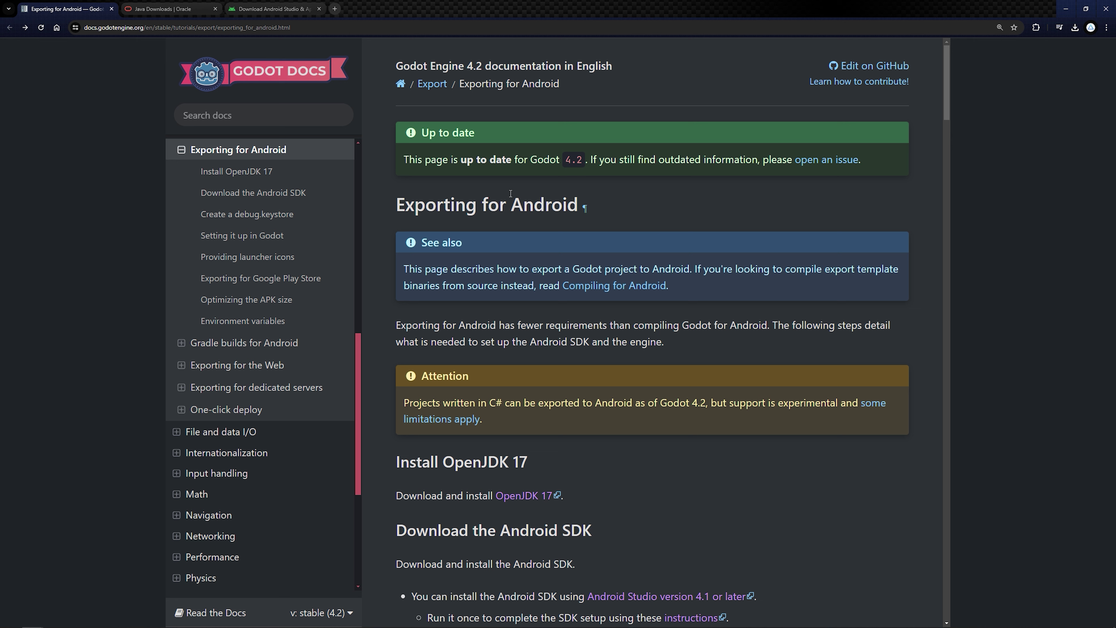
click(150, 3)
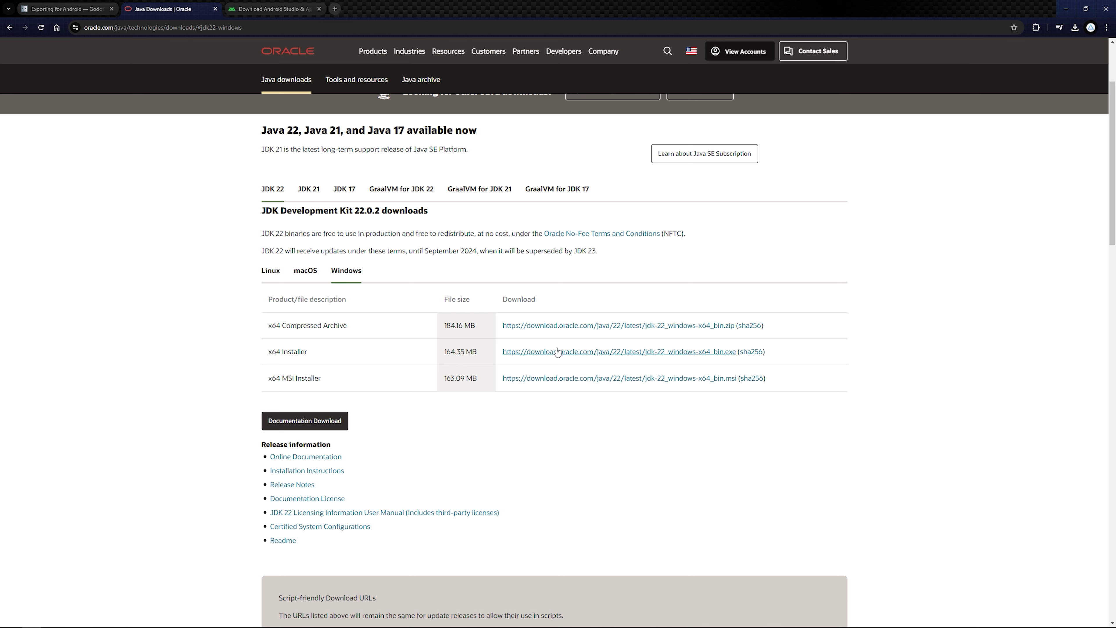
Download the JDK 22 x64 Installer, keep the unverified file, and run it with admin approval.
click(519, 352)
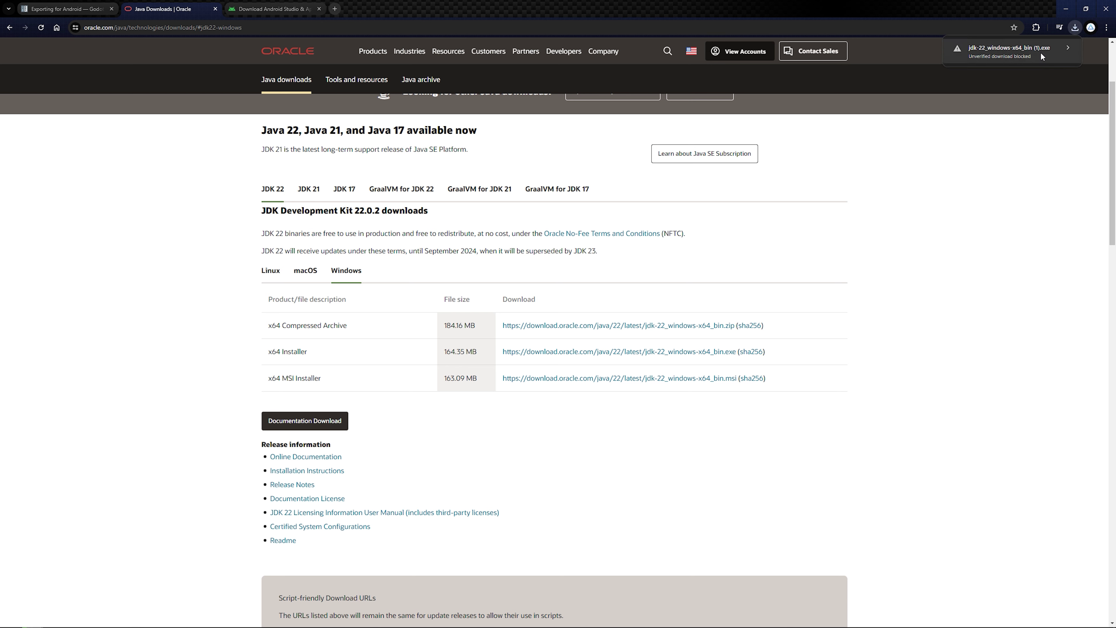
click(1020, 52)
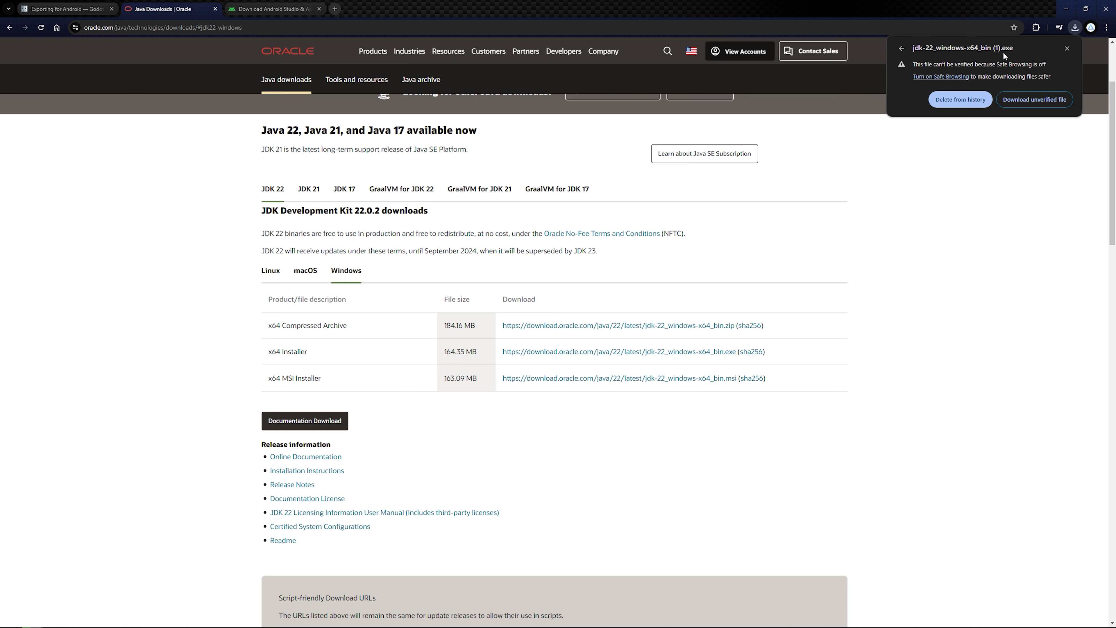
click(1036, 100)
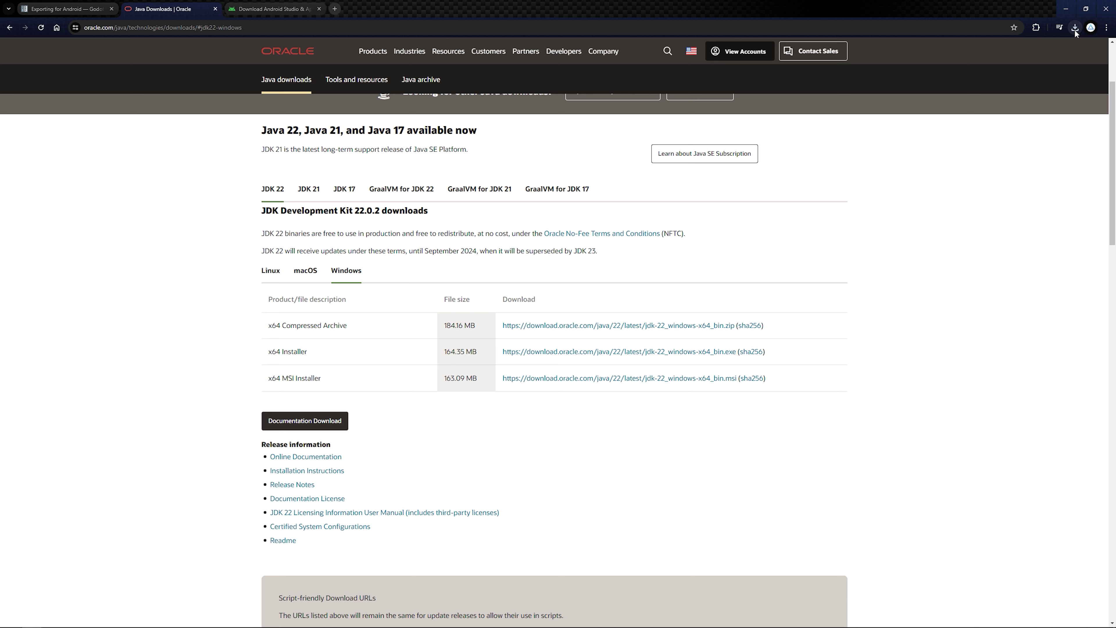
click(1074, 27)
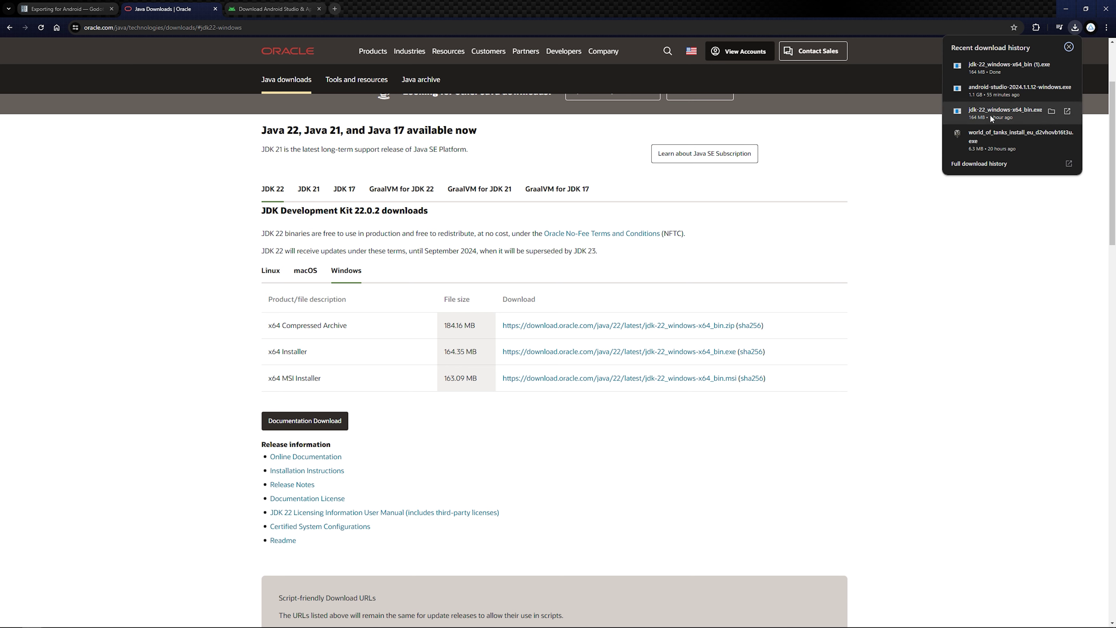
click(993, 65)
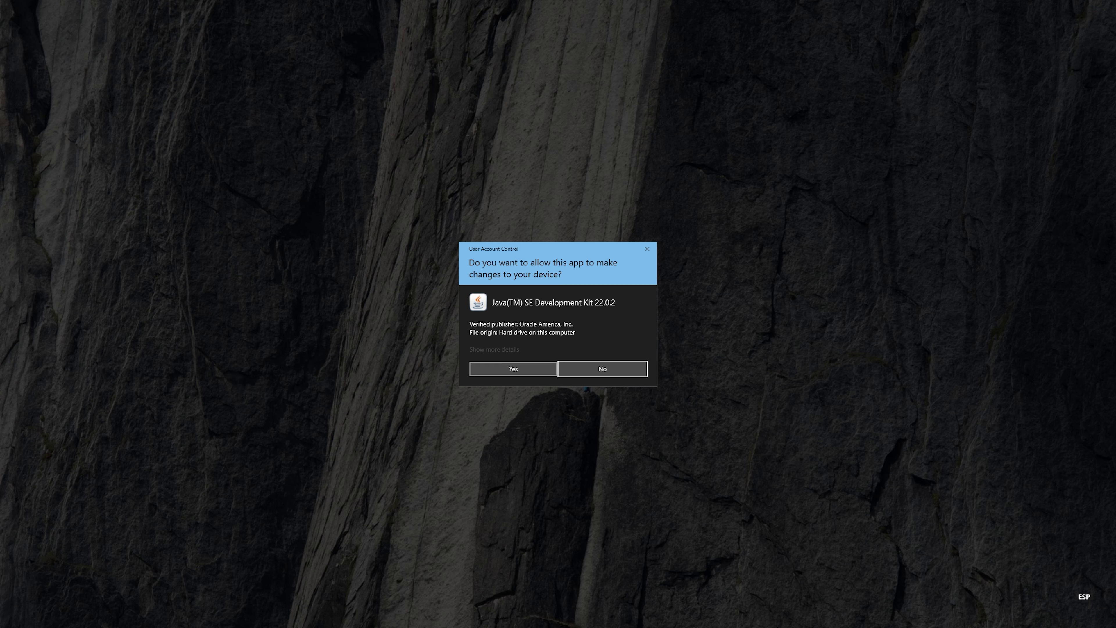
click(519, 371)
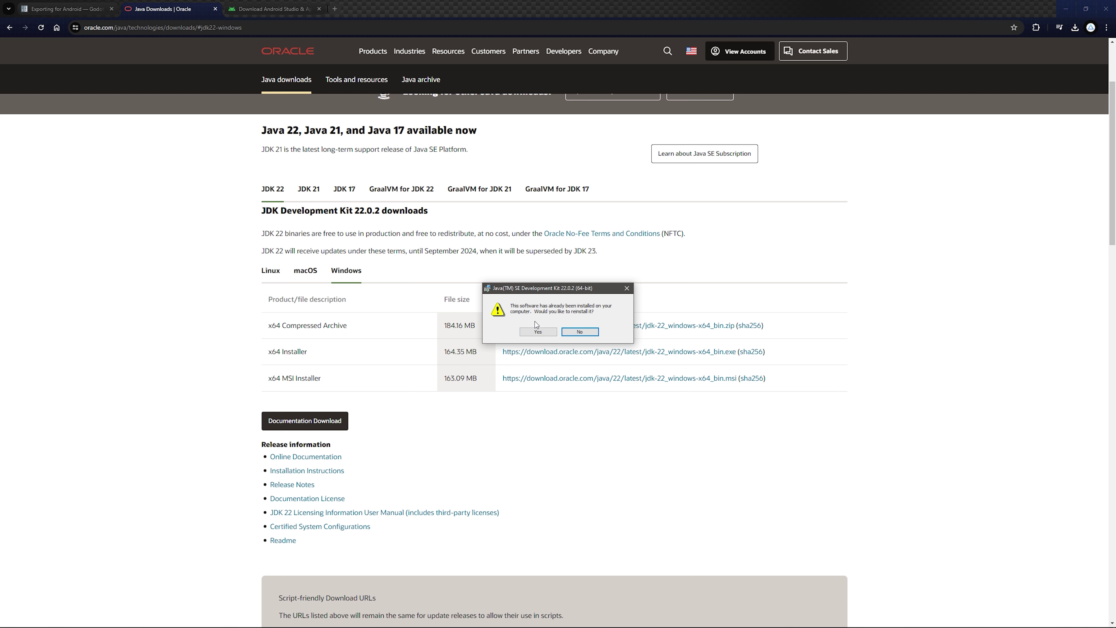
Confirm reinstalling JDK 22.0.2 into C:\Program Files\Java\jdk-22 and close setup when finished.
click(538, 331)
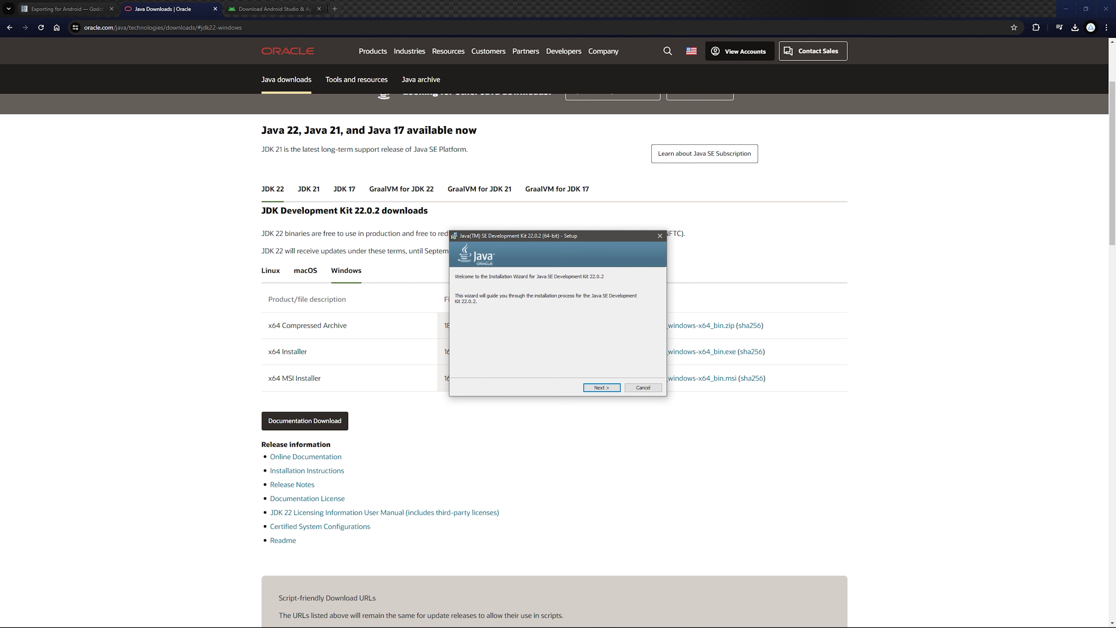
click(602, 388)
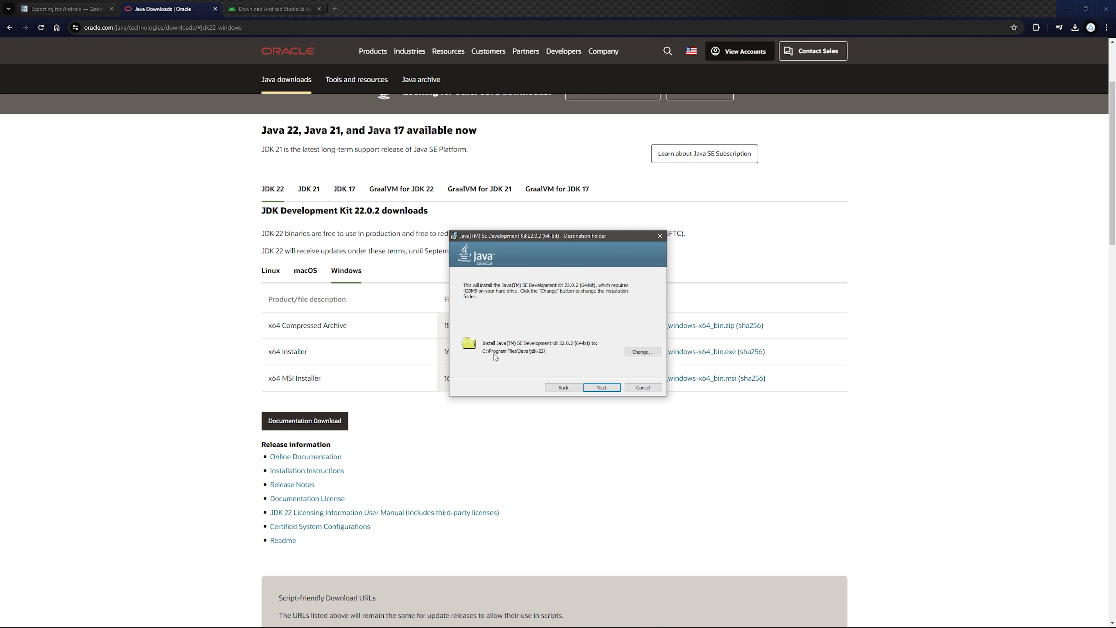
click(600, 389)
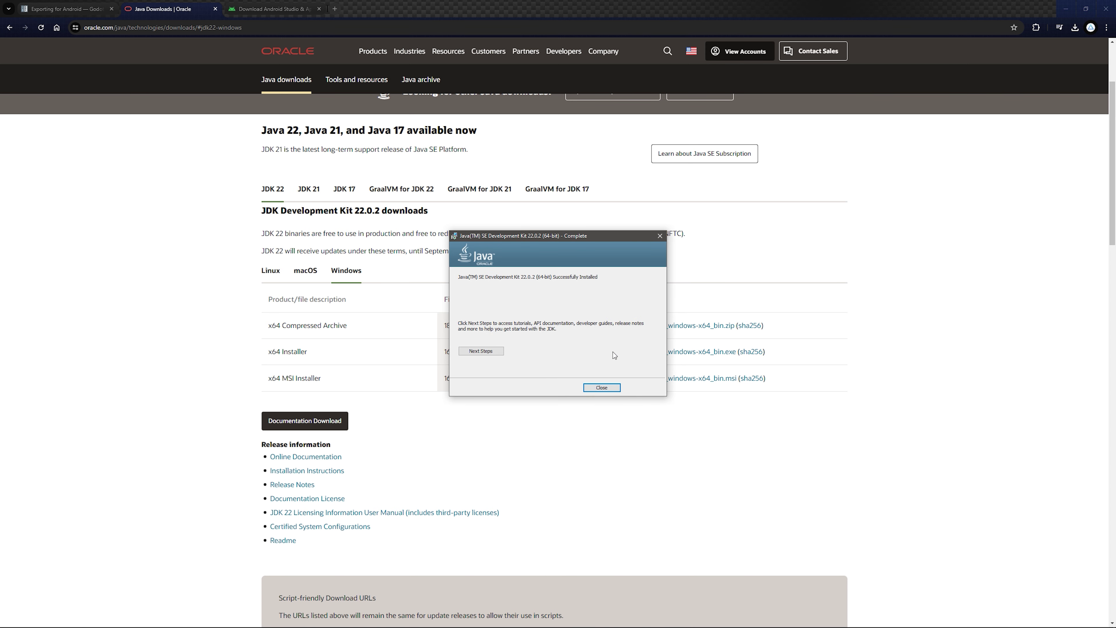
click(602, 388)
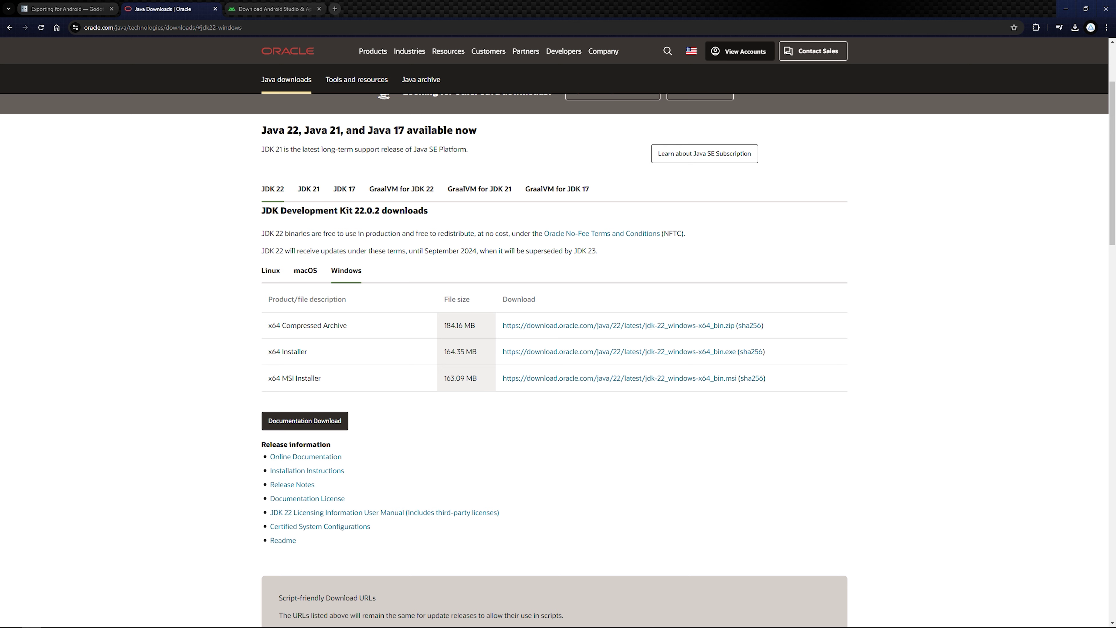
Download android-studio-2024.1.1.12-windows.exe after accepting the Koala license terms, then open it from downloads.
click(287, 5)
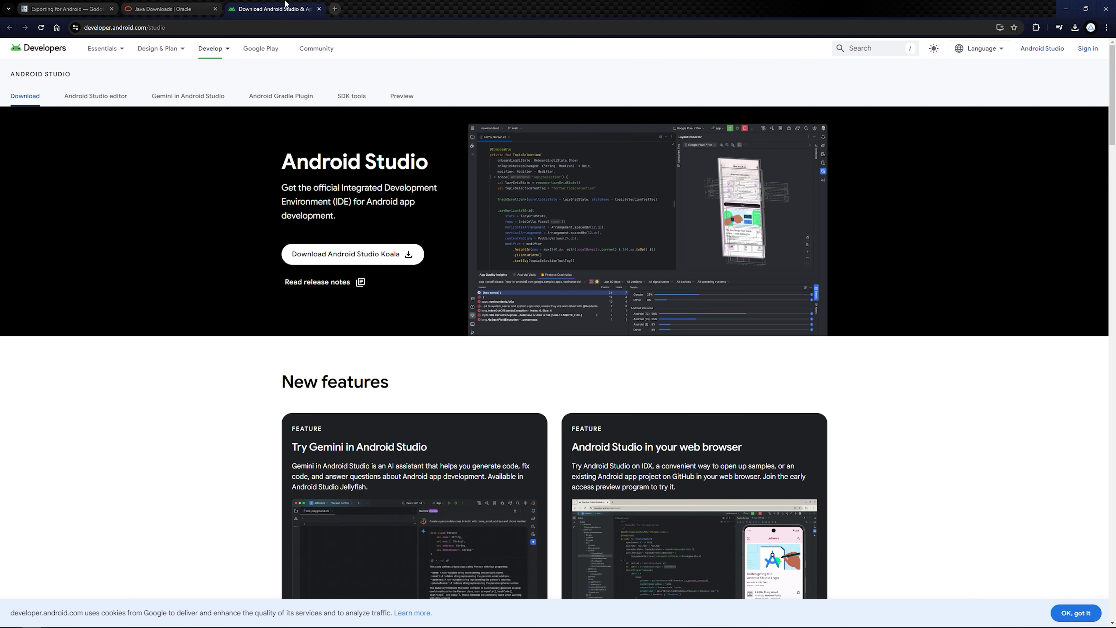
click(371, 261)
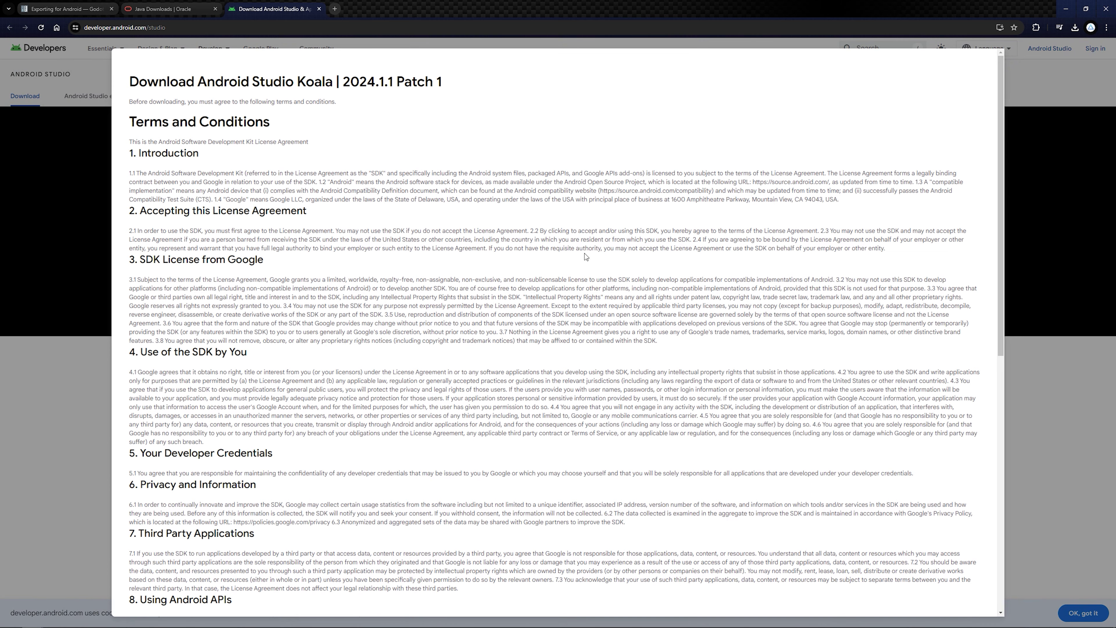
scroll(551, 187, down, 10)
scroll(140, 479, down, 2)
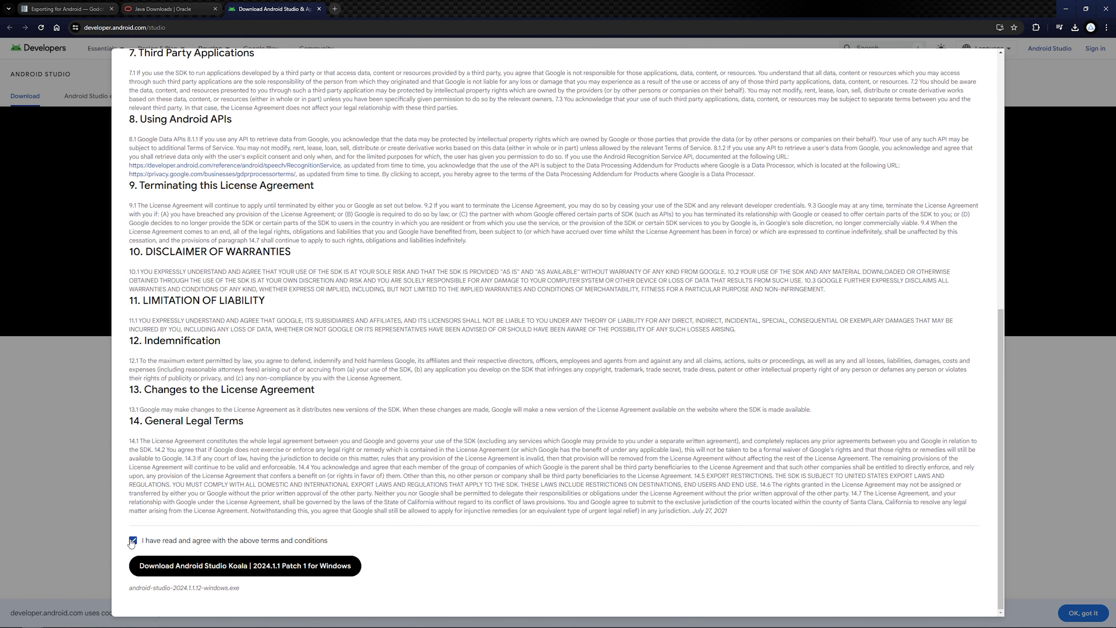
click(1033, 366)
click(1073, 29)
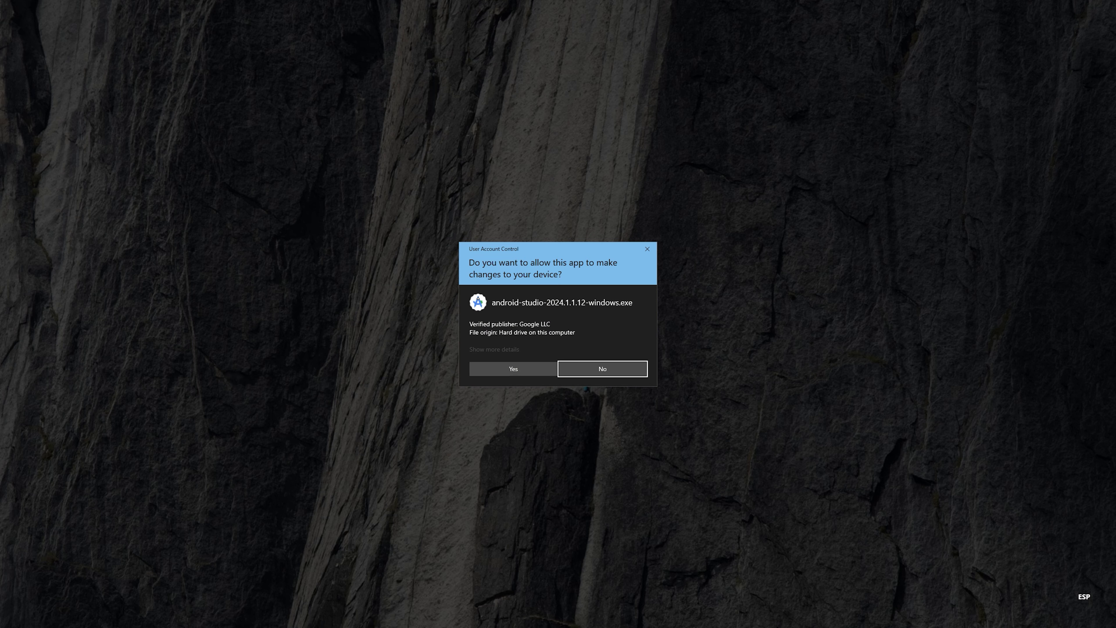
Launch the Android Studio installer, quit the duplicate setup window, and confirm uninstalling the old version.
click(514, 369)
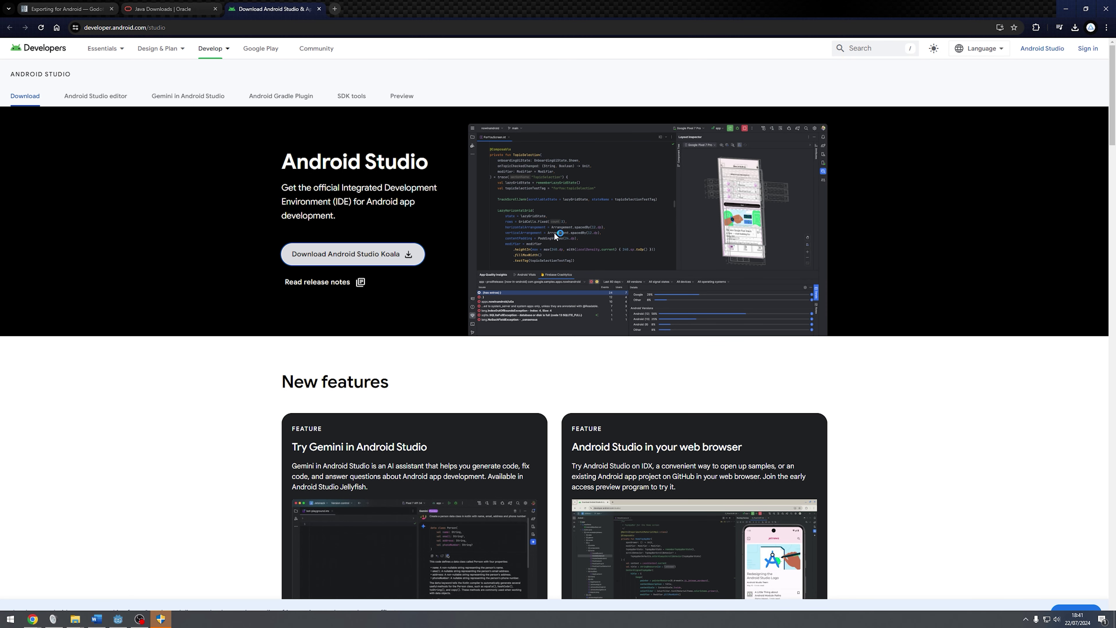
click(161, 619)
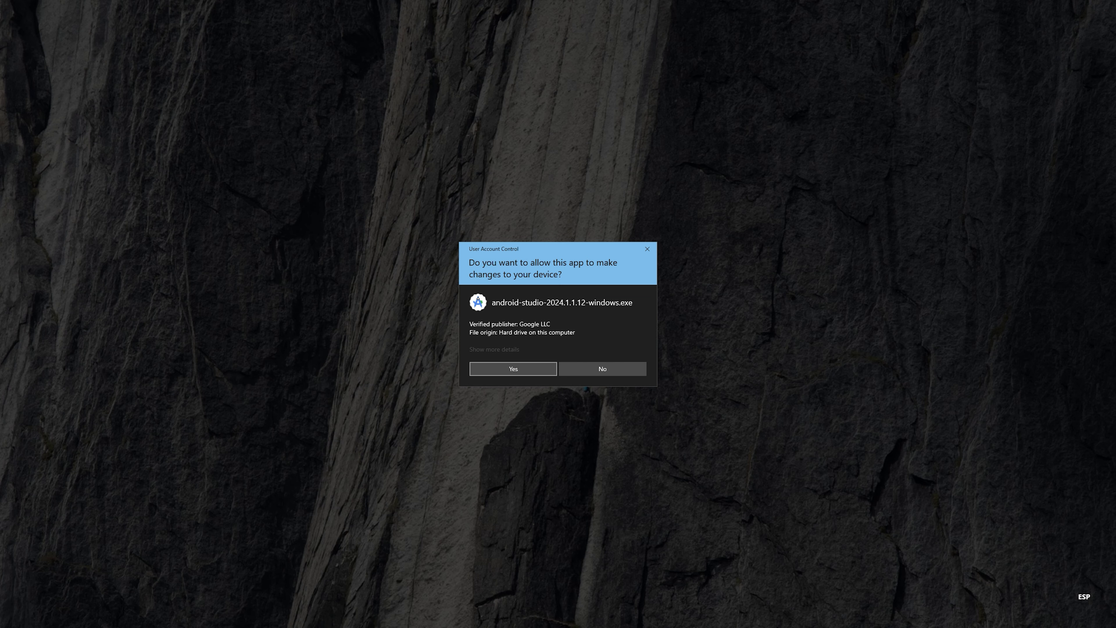
click(513, 368)
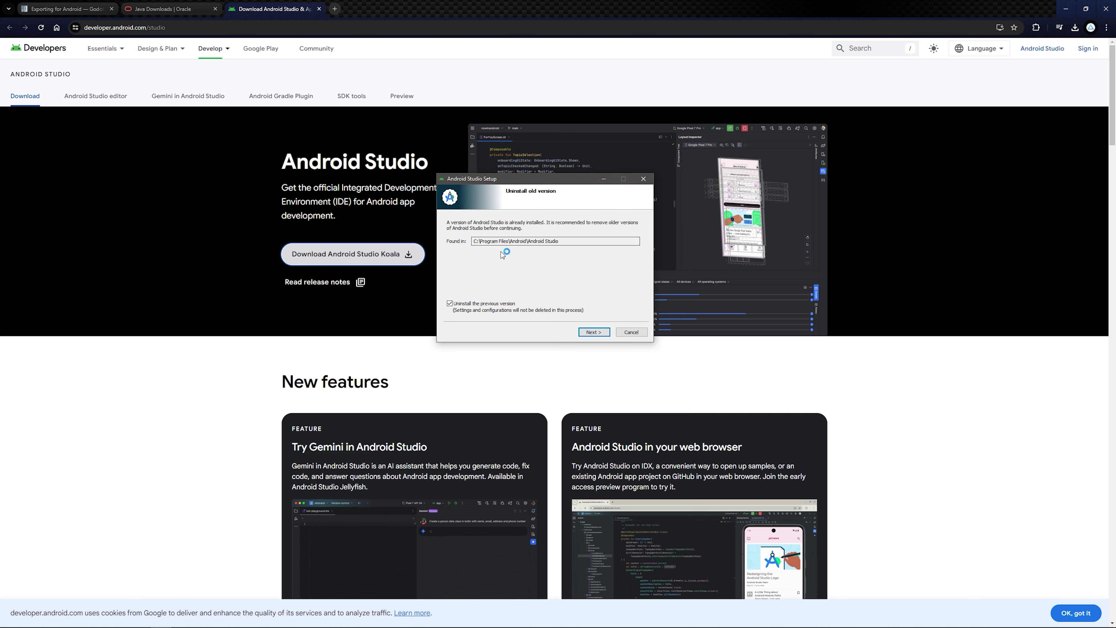
click(645, 180)
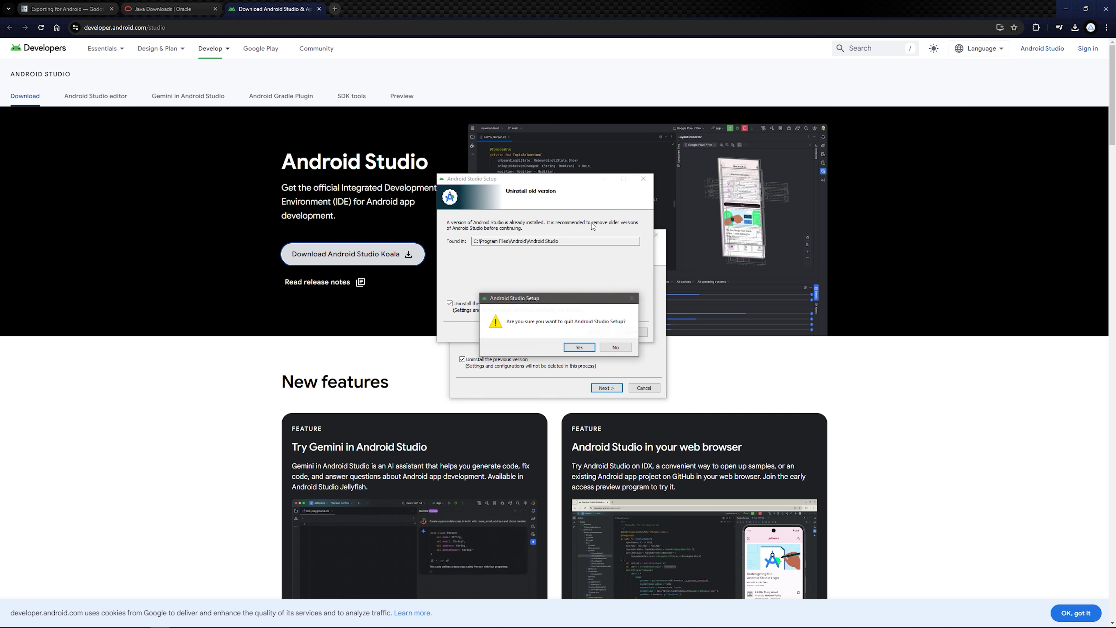
click(580, 350)
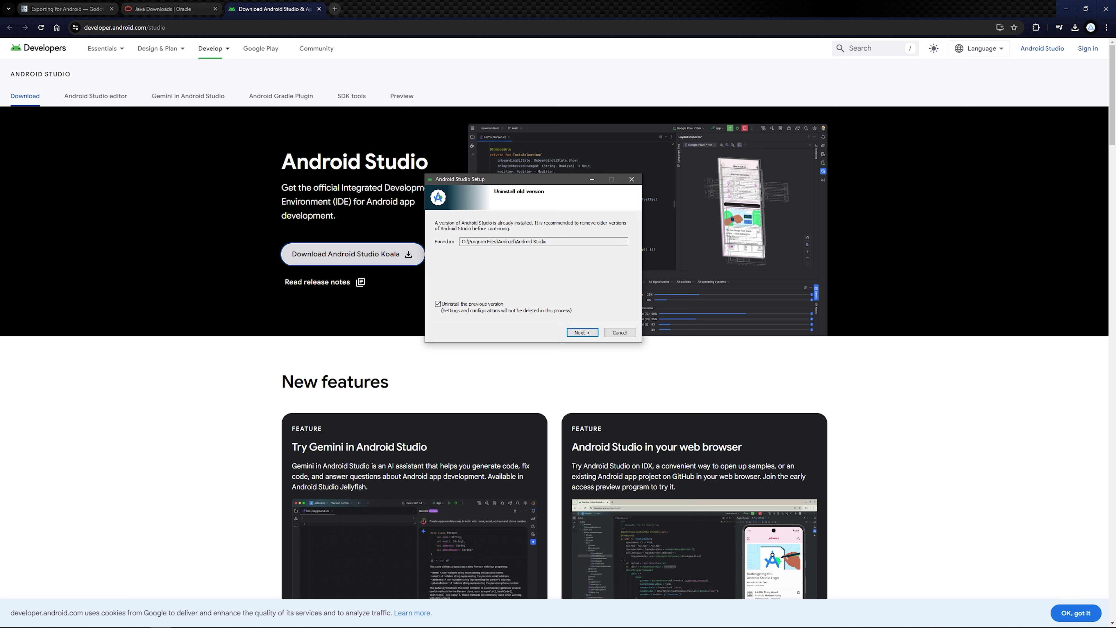
click(569, 334)
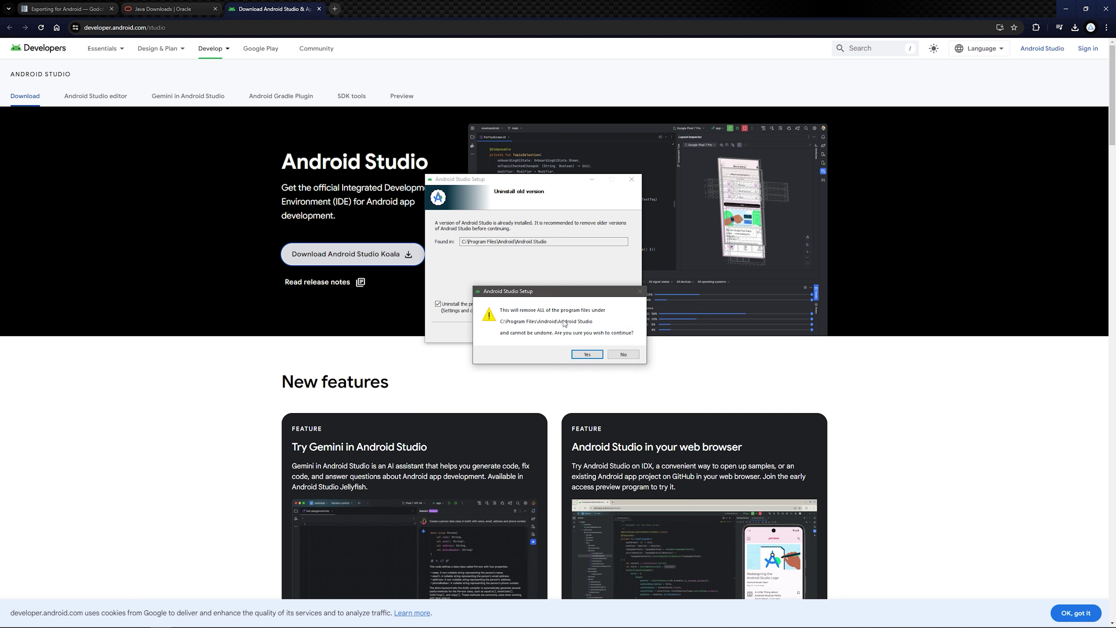
click(588, 353)
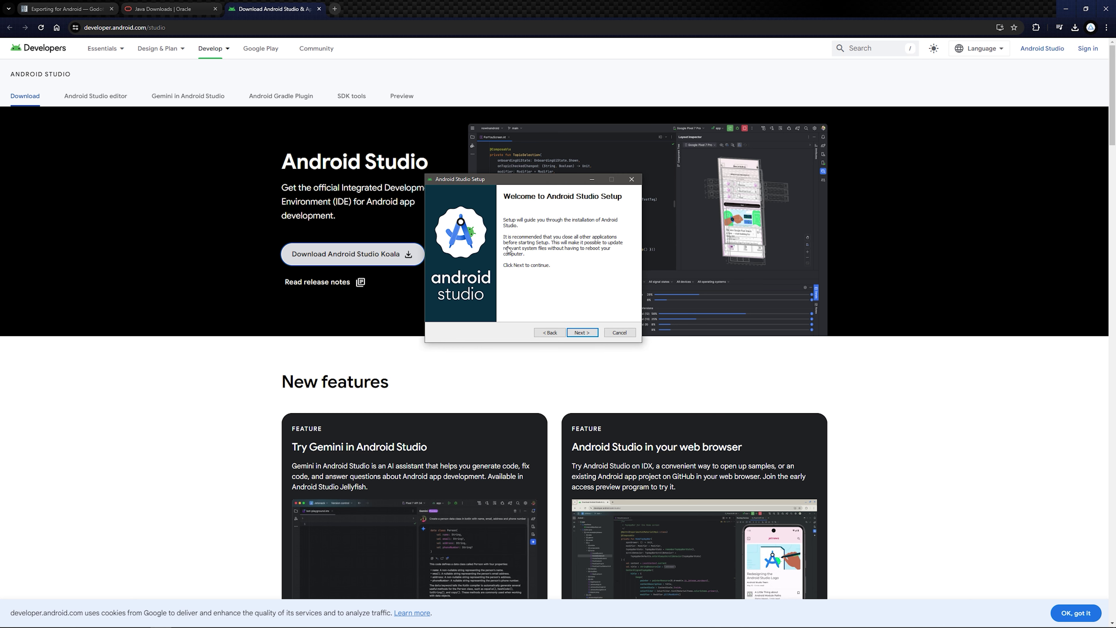
Install Android Studio with default components into C:\Program Files\Android\Android Studio, leaving Start Android Studio unchecked.
click(590, 336)
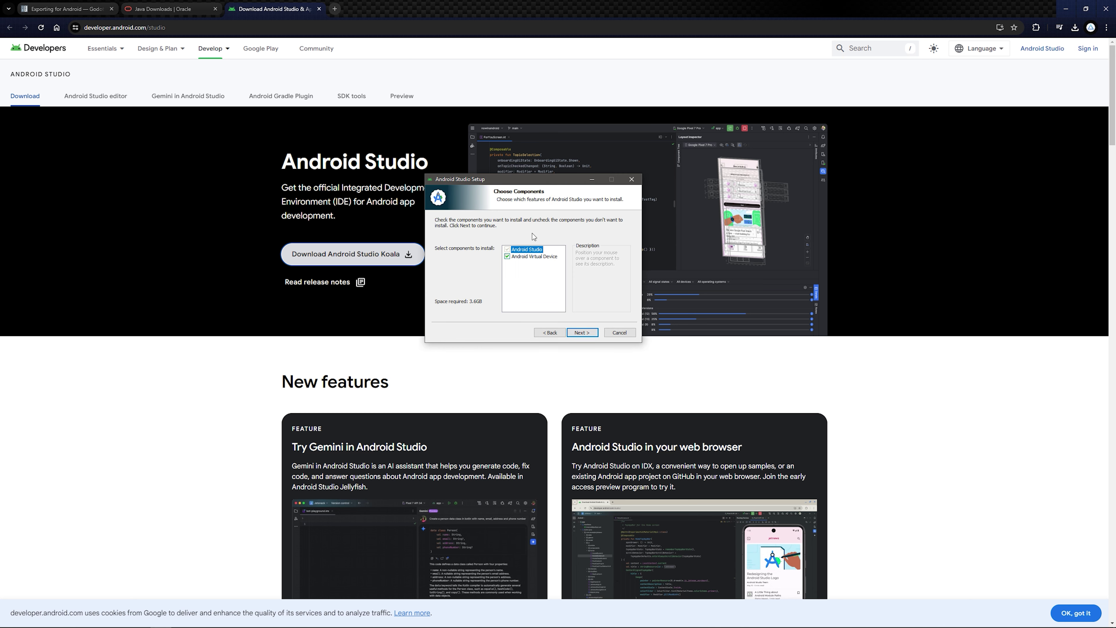
drag(515, 180, 523, 187)
click(598, 340)
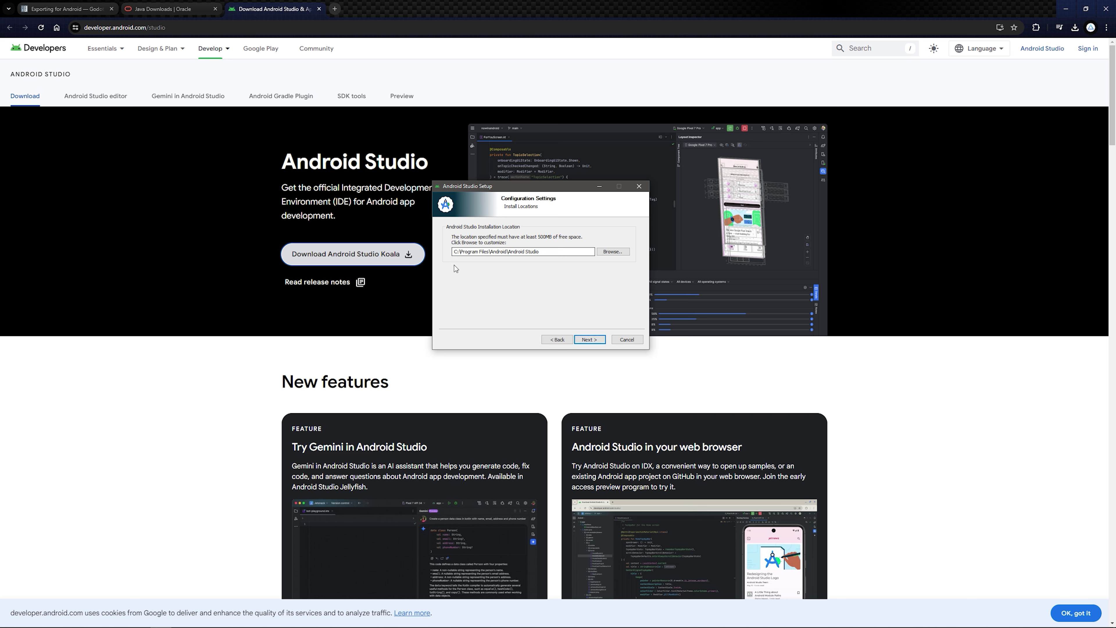
click(589, 340)
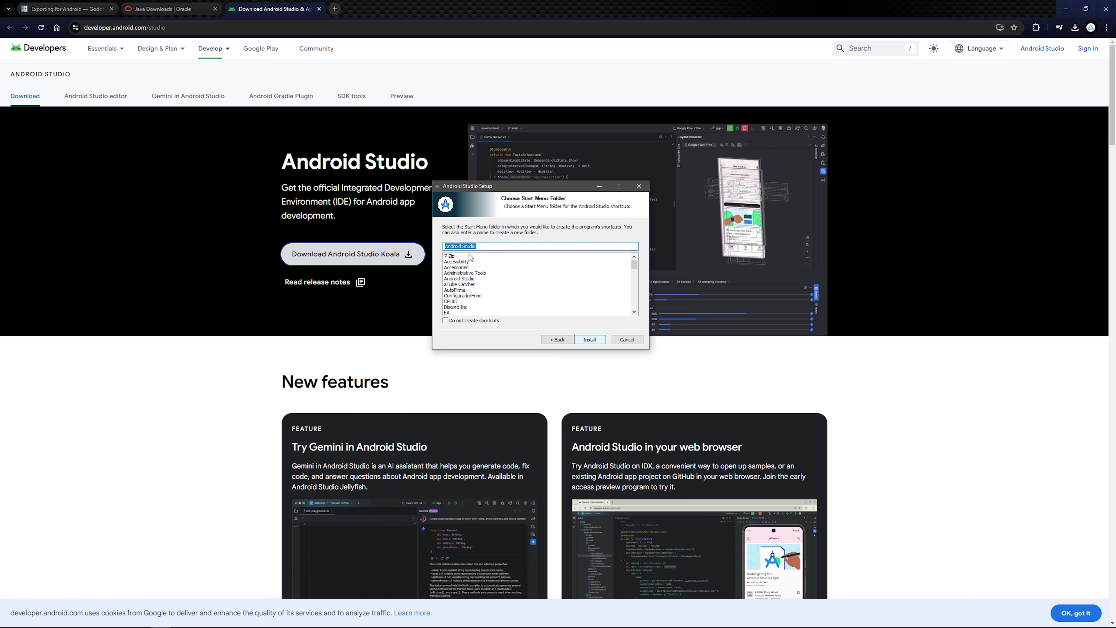
click(589, 340)
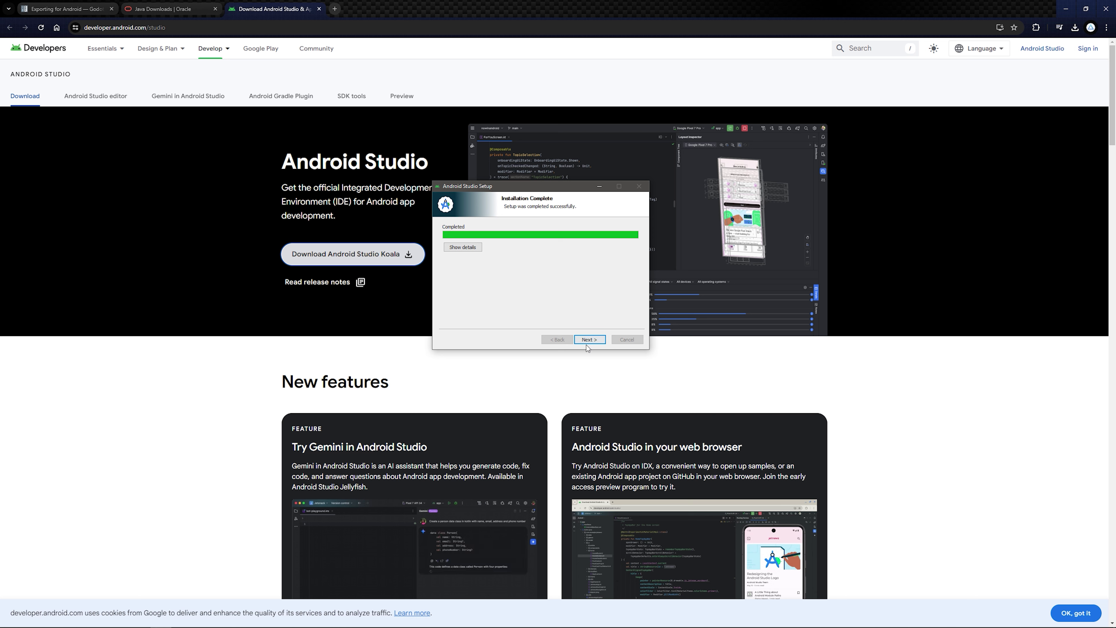
click(589, 340)
click(517, 260)
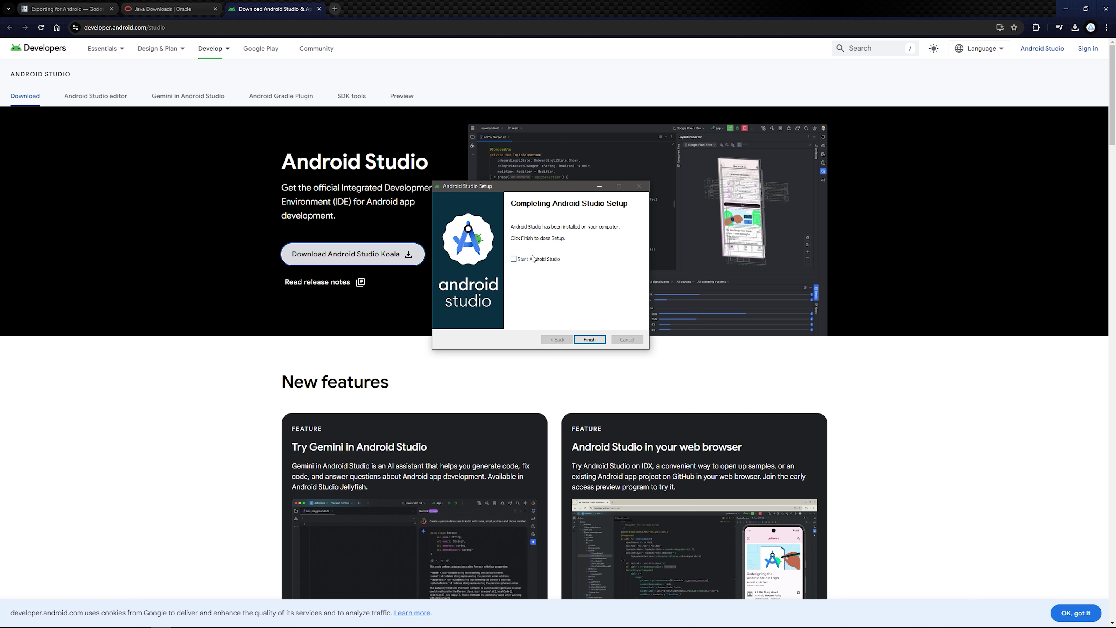
click(589, 339)
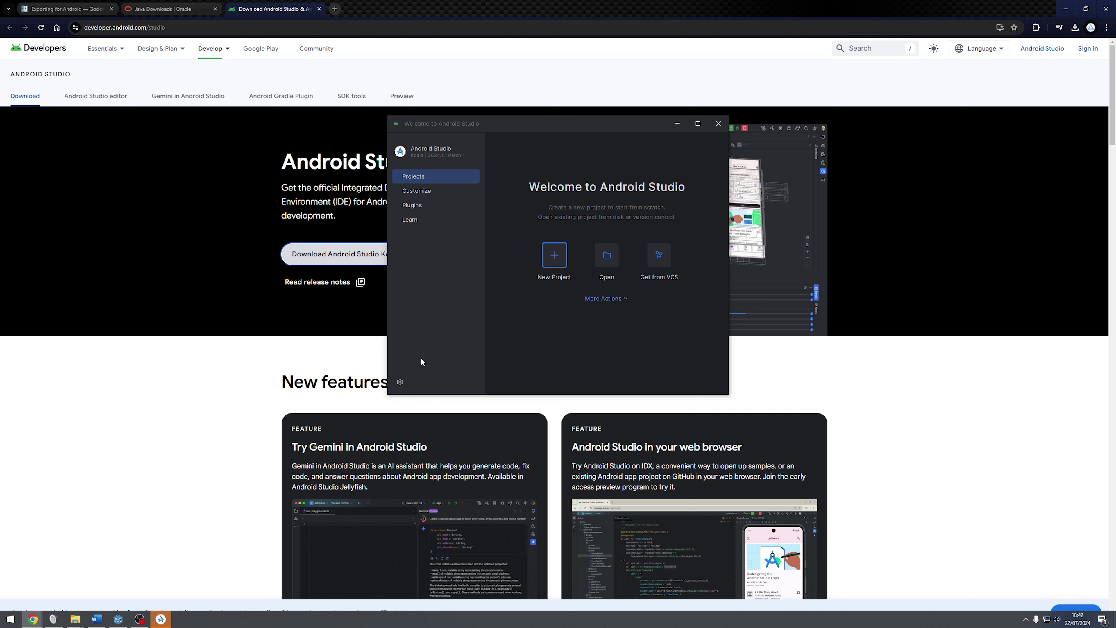
Finish the setup and relaunch Android Studio from the Start search.
click(160, 619)
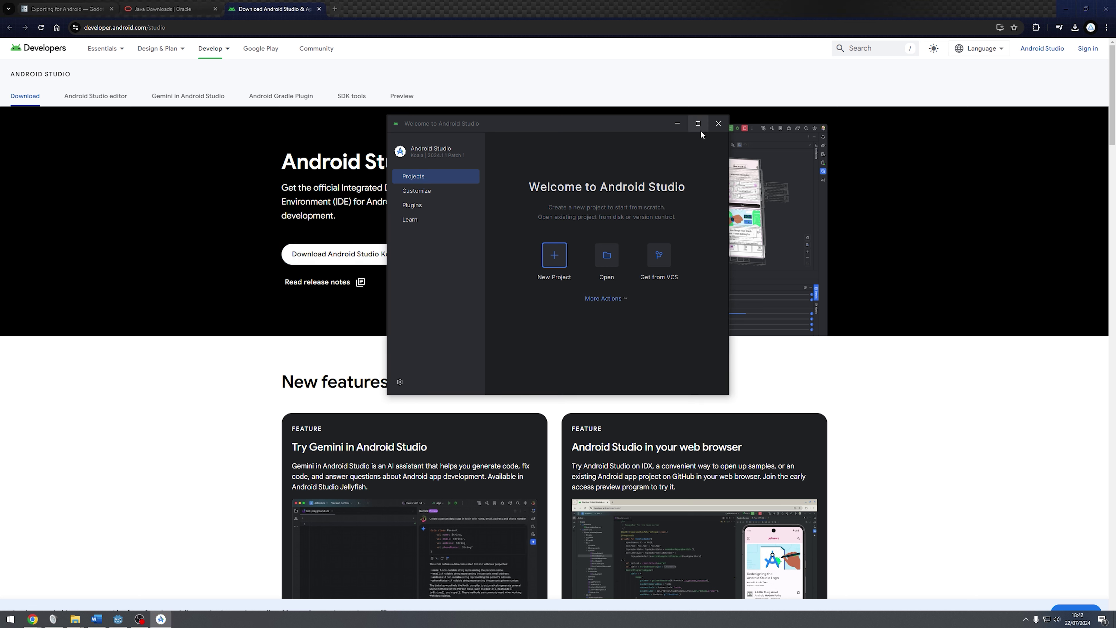
click(10, 620)
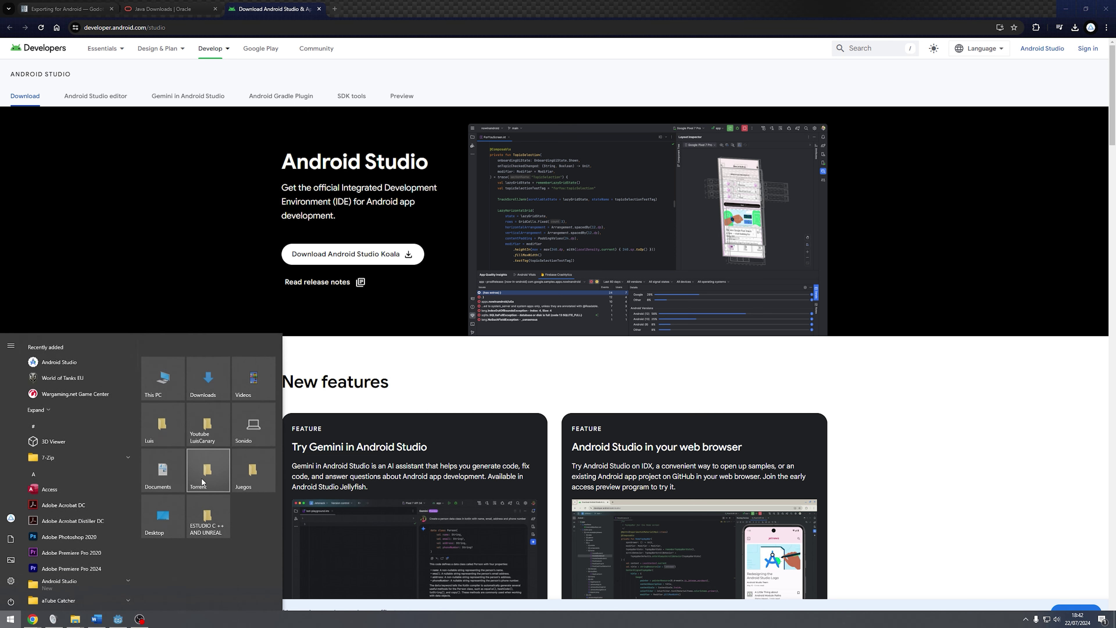
text(ando)
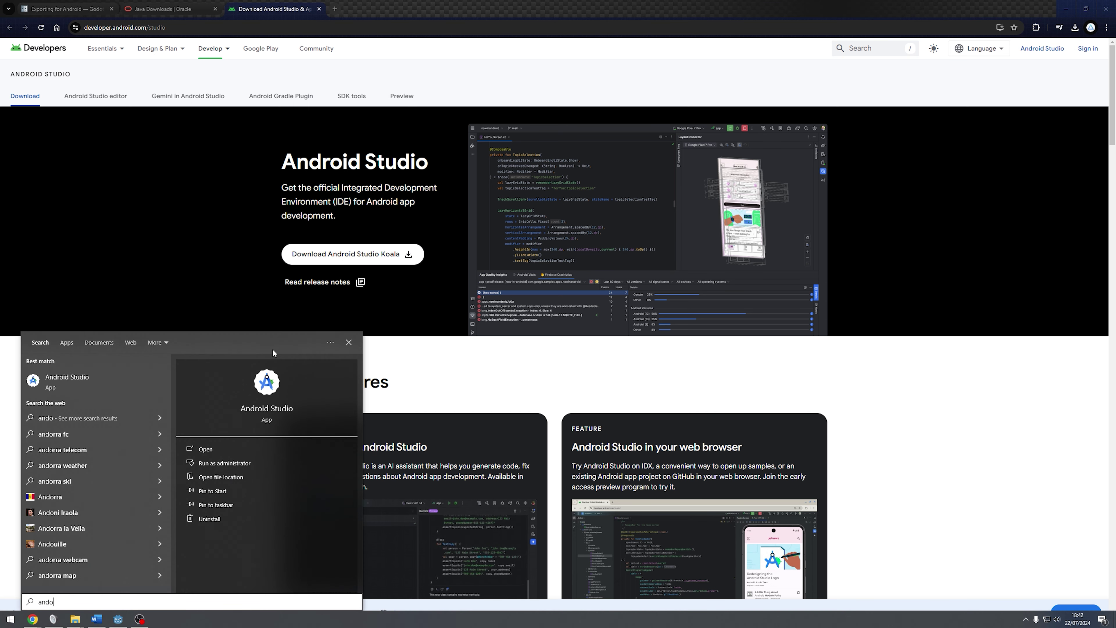
click(229, 478)
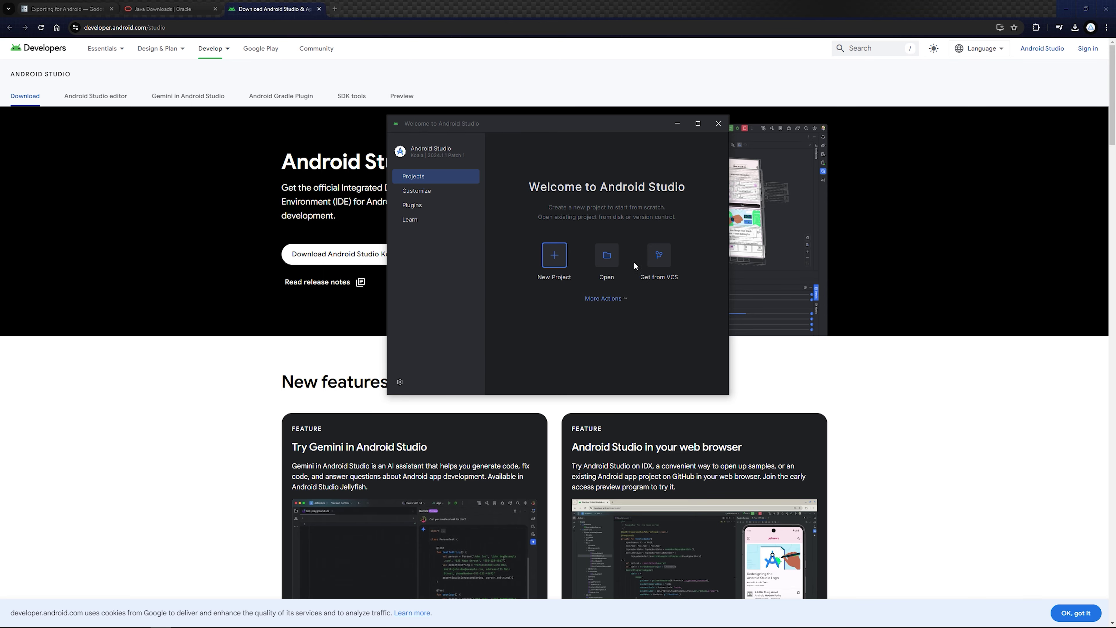
Look through the Plugins, Learn and Customize pages of the Android Studio welcome window.
click(412, 206)
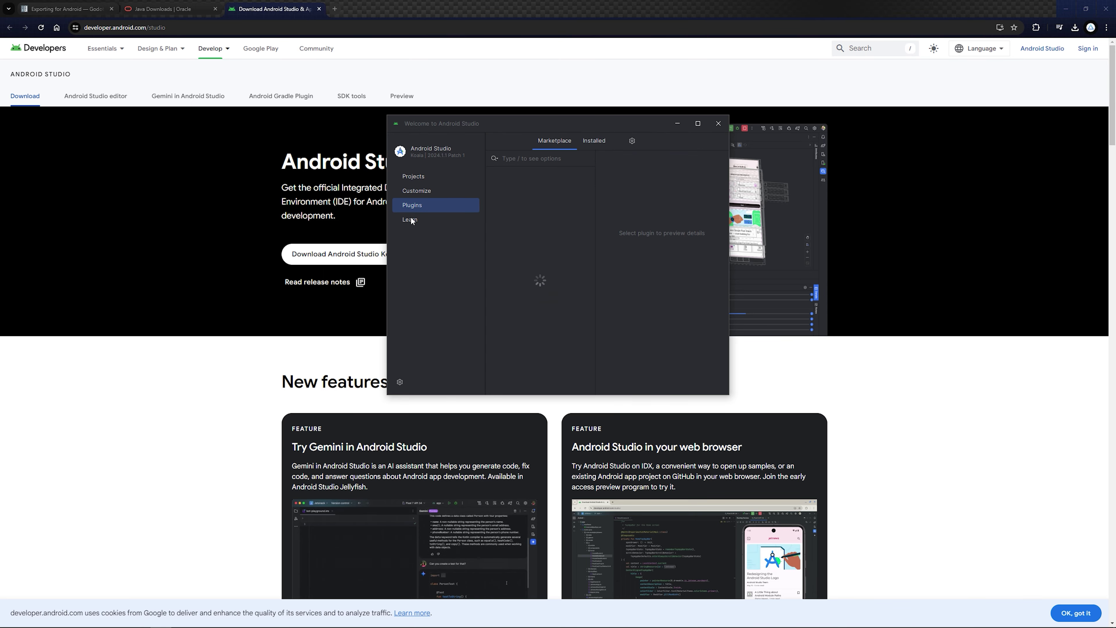
click(411, 218)
click(422, 187)
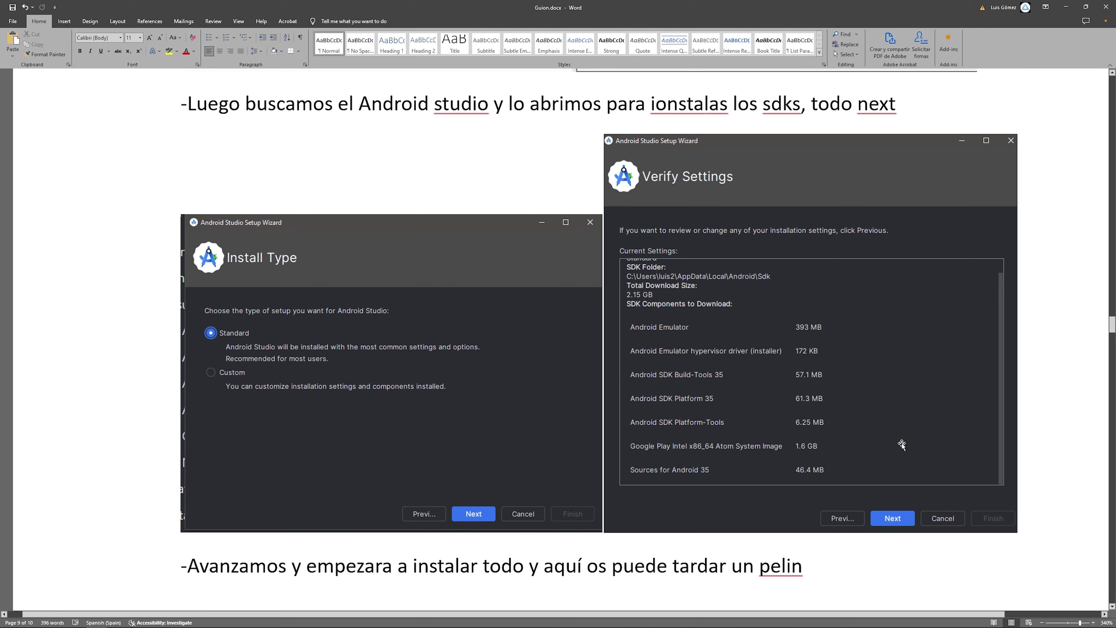
Scroll the Guion notes to the %appdata% instructions and close the Android Studio welcome window.
scroll(692, 214, down, 6)
scroll(692, 213, down, 5)
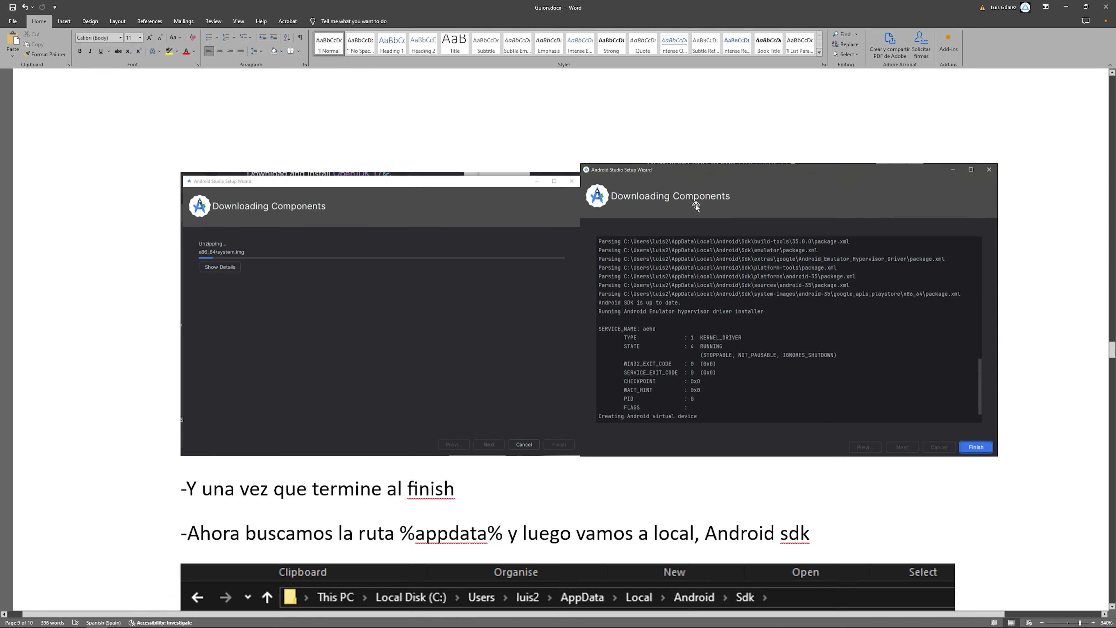
scroll(336, 303, up, 3)
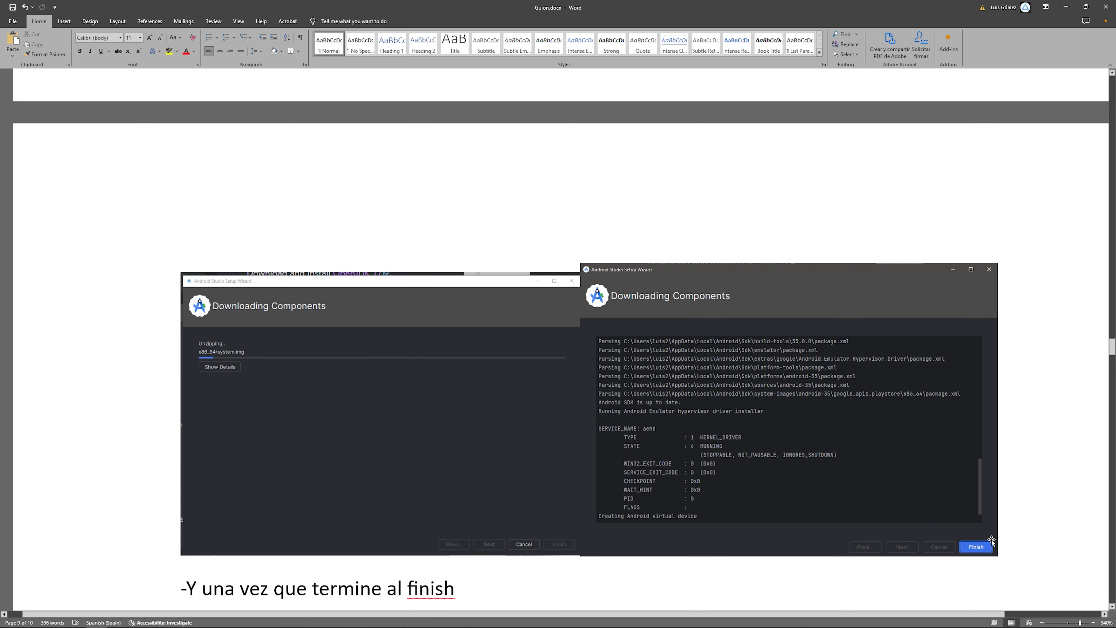
scroll(840, 450, down, 3)
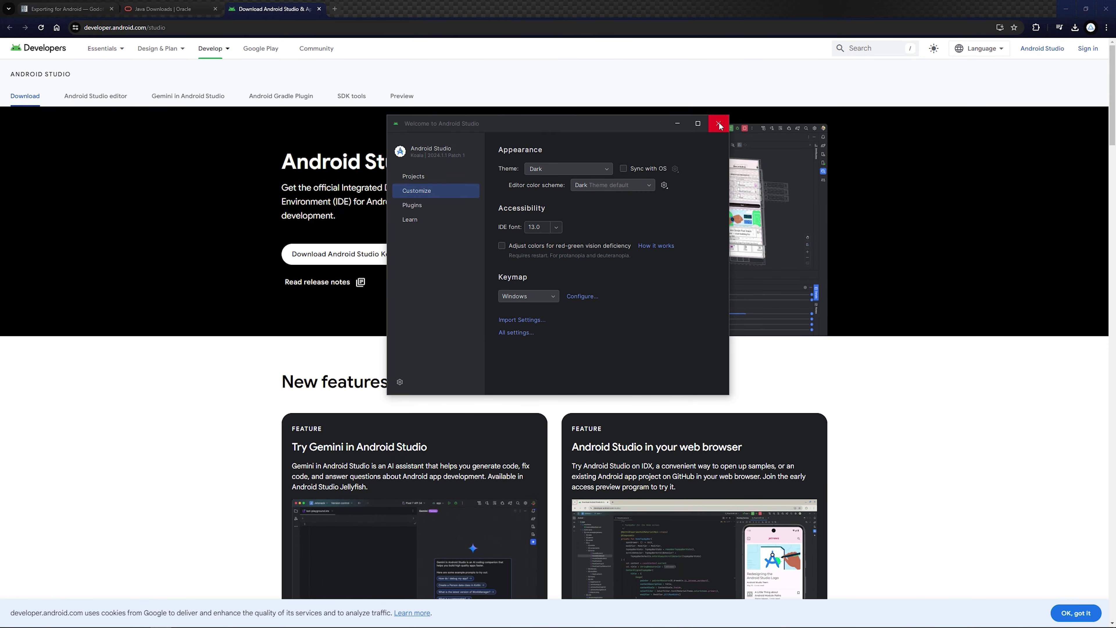
click(718, 124)
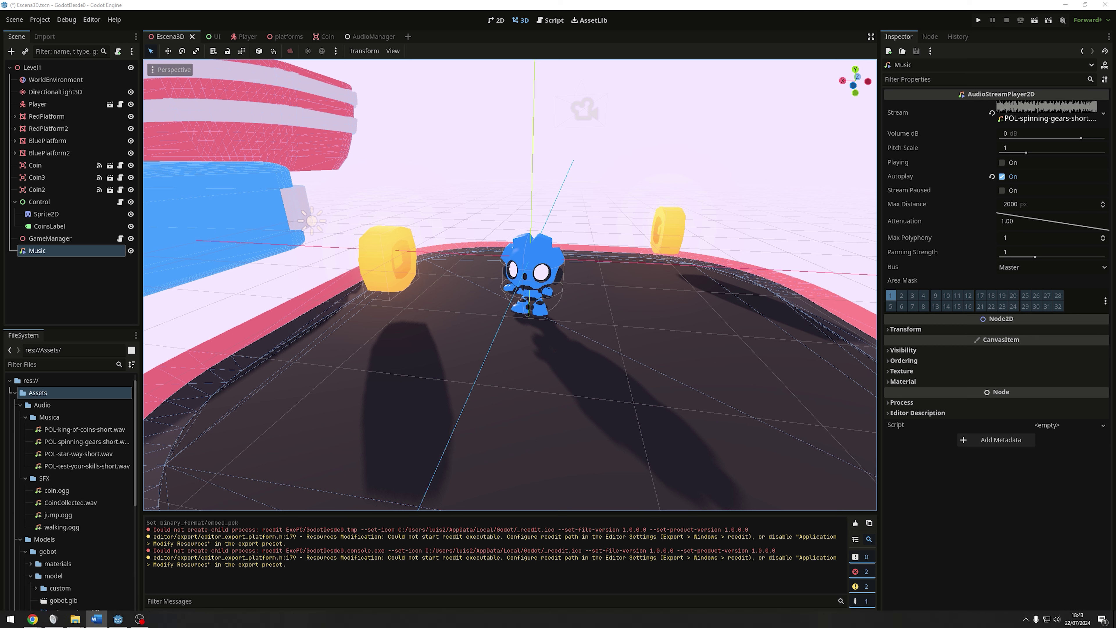
Open the AppData\Local\Android\Sdk folder in File Explorer via a %appdata% search.
click(11, 620)
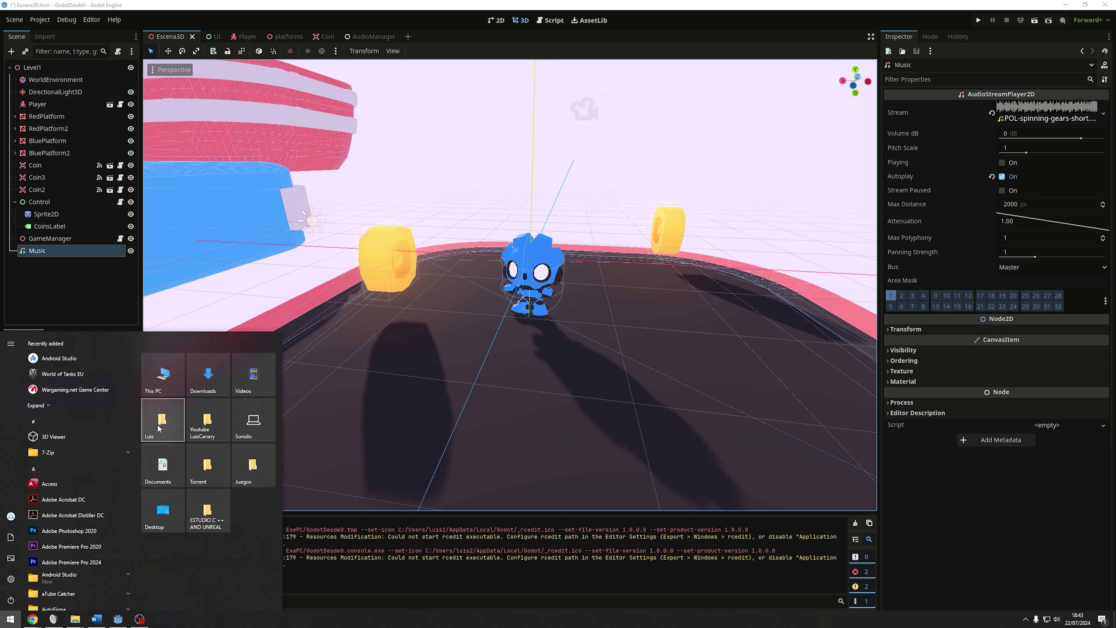
text(%appdata%)
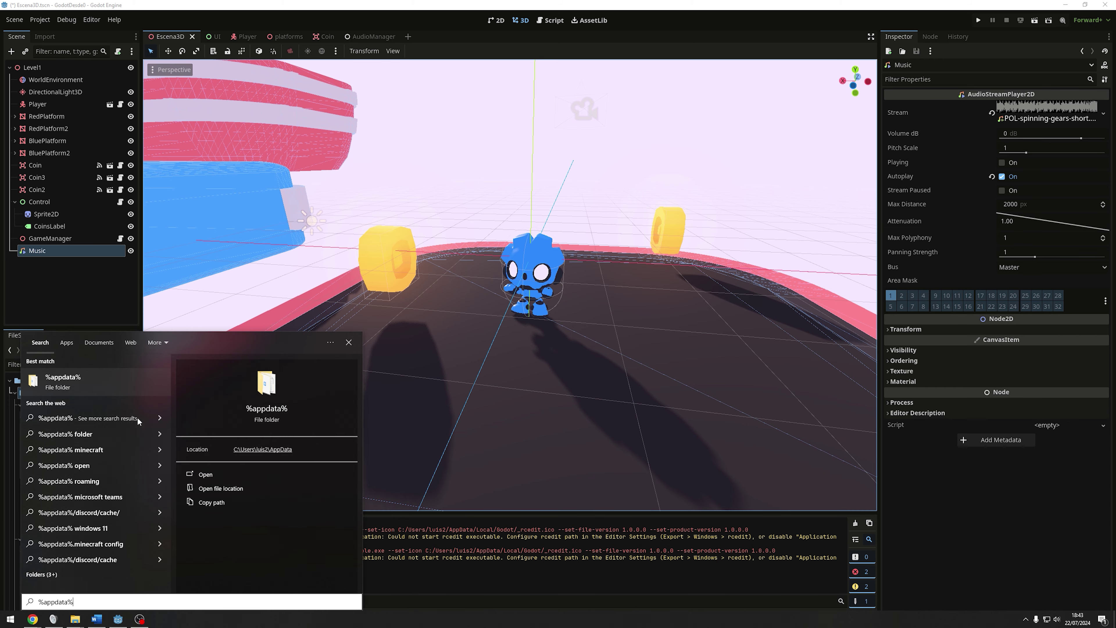
click(86, 376)
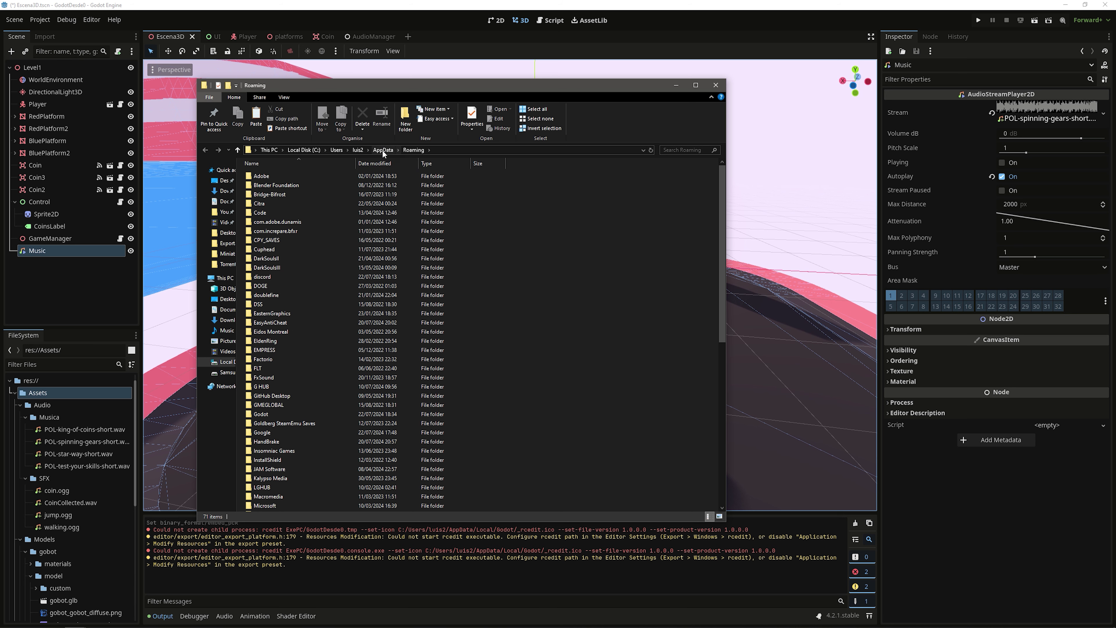
click(383, 150)
double_click(282, 176)
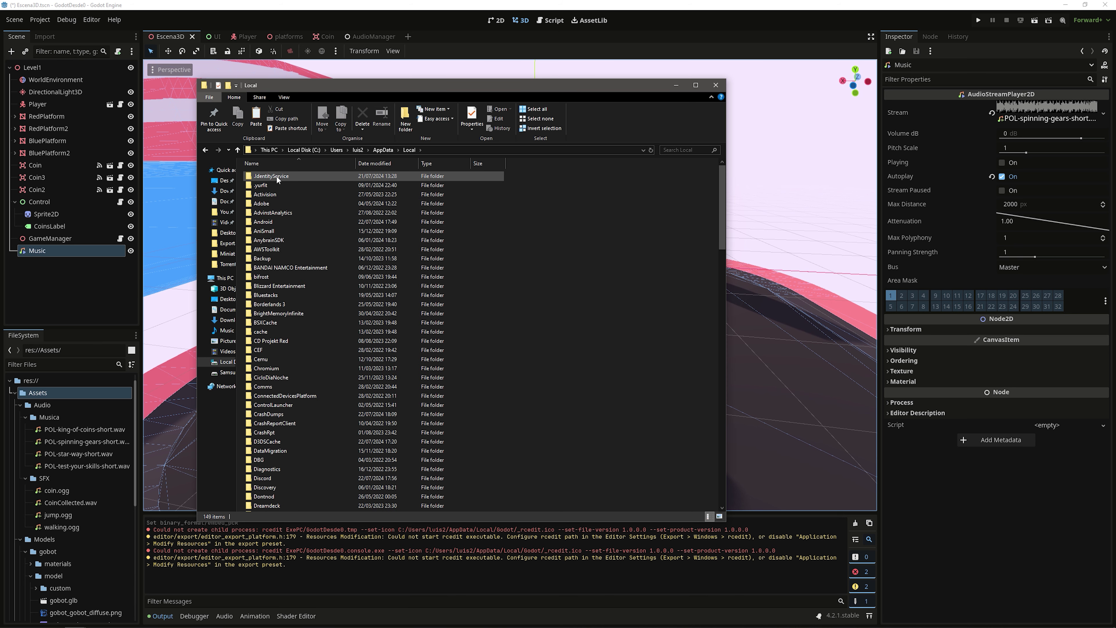
double_click(271, 222)
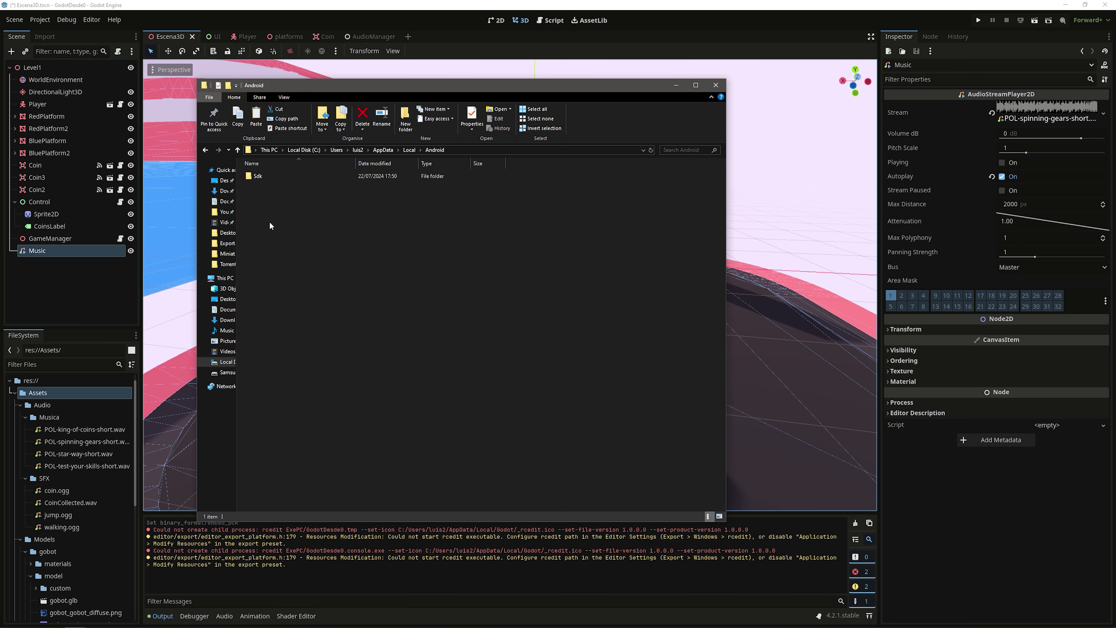
double_click(250, 177)
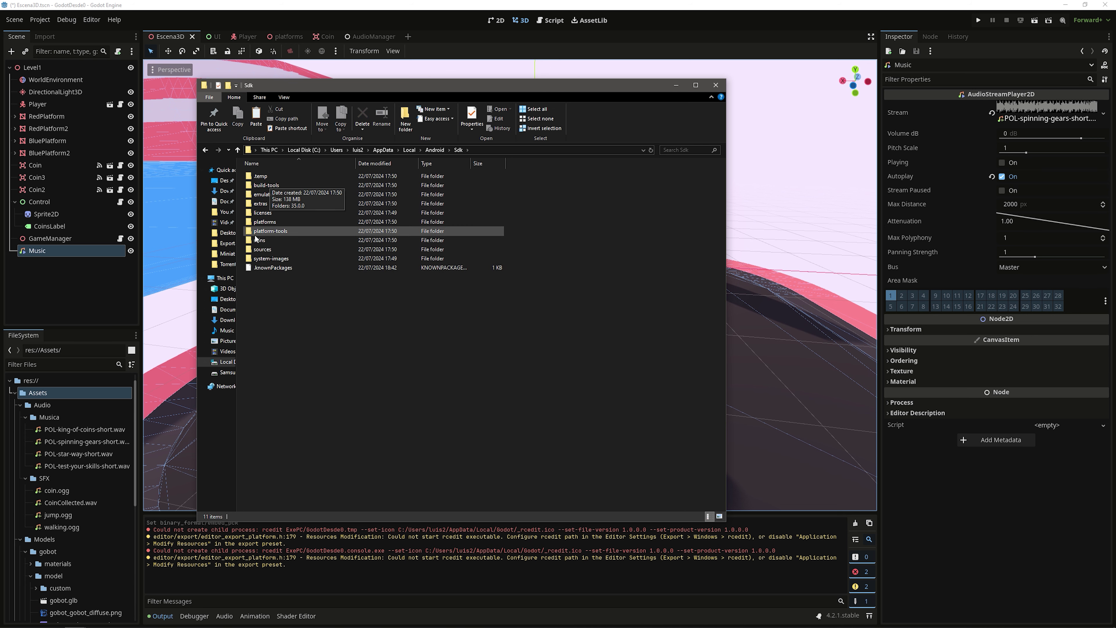
Shrink the Explorer window so the Godot editor shows behind it.
mouse_move(575, 80)
mouse_down()
mouse_move(615, 92)
mouse_move(878, 103)
mouse_up()
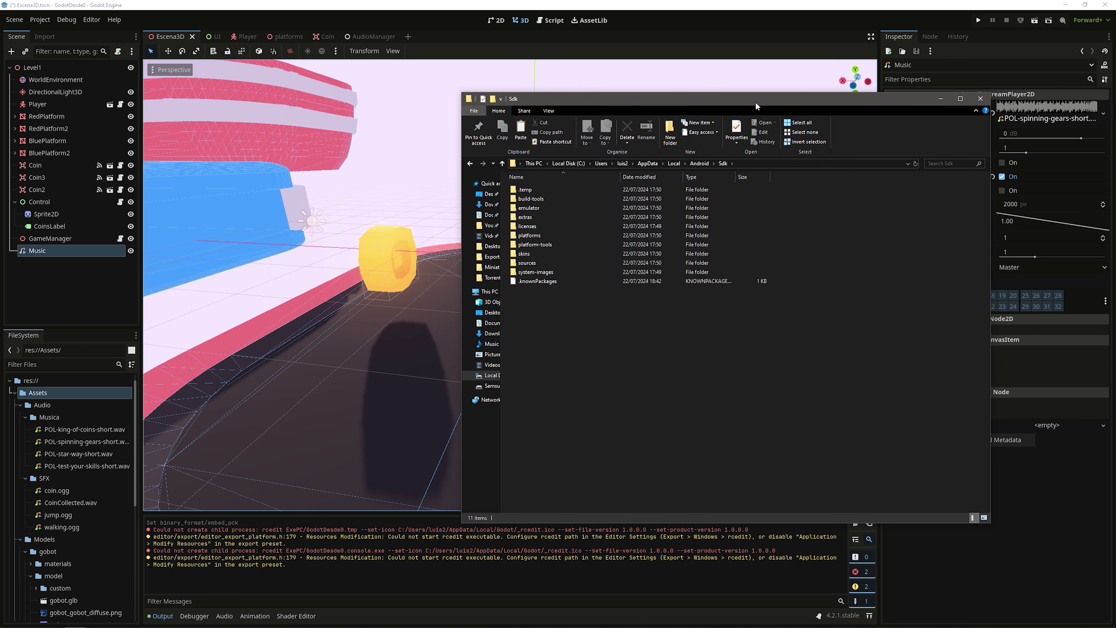
drag(753, 95, 765, 239)
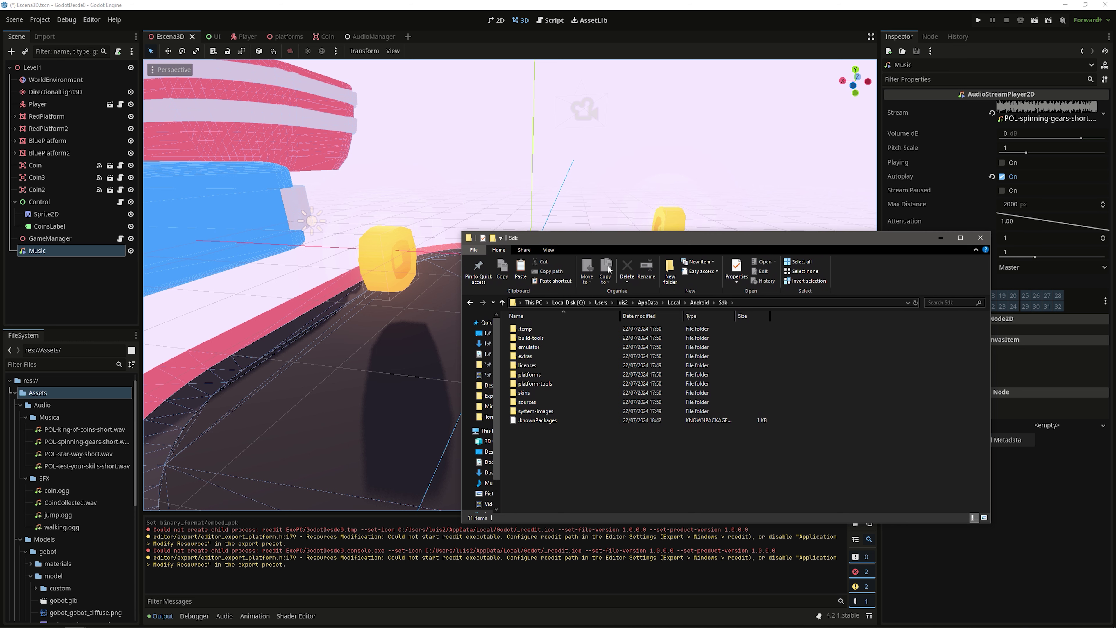
click(88, 19)
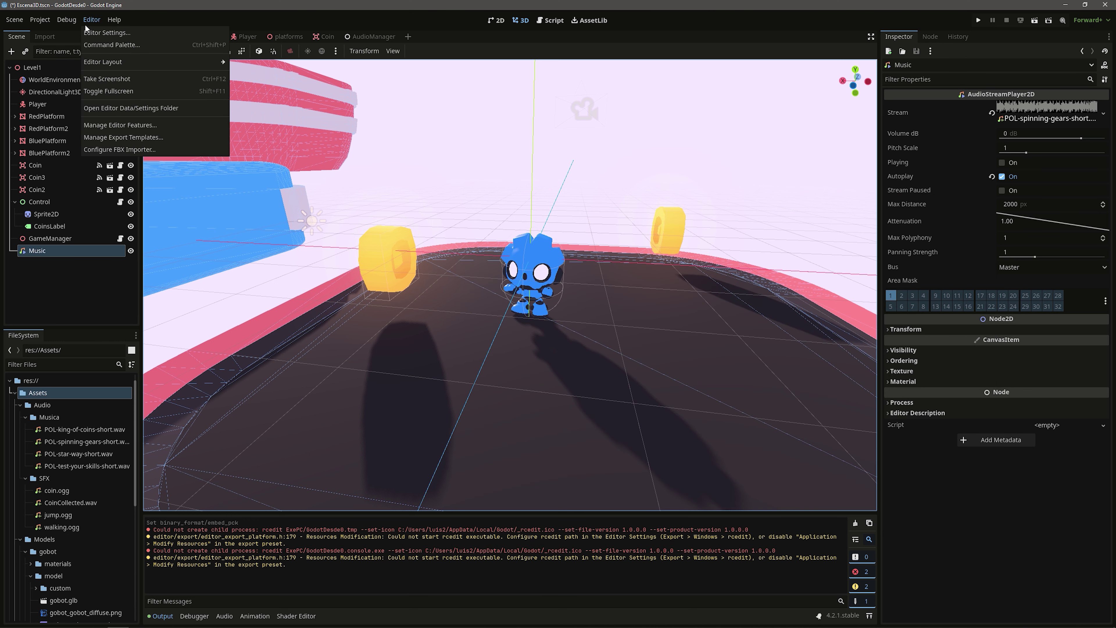
Open Godot's Editor Settings at the Export > Android section.
click(96, 33)
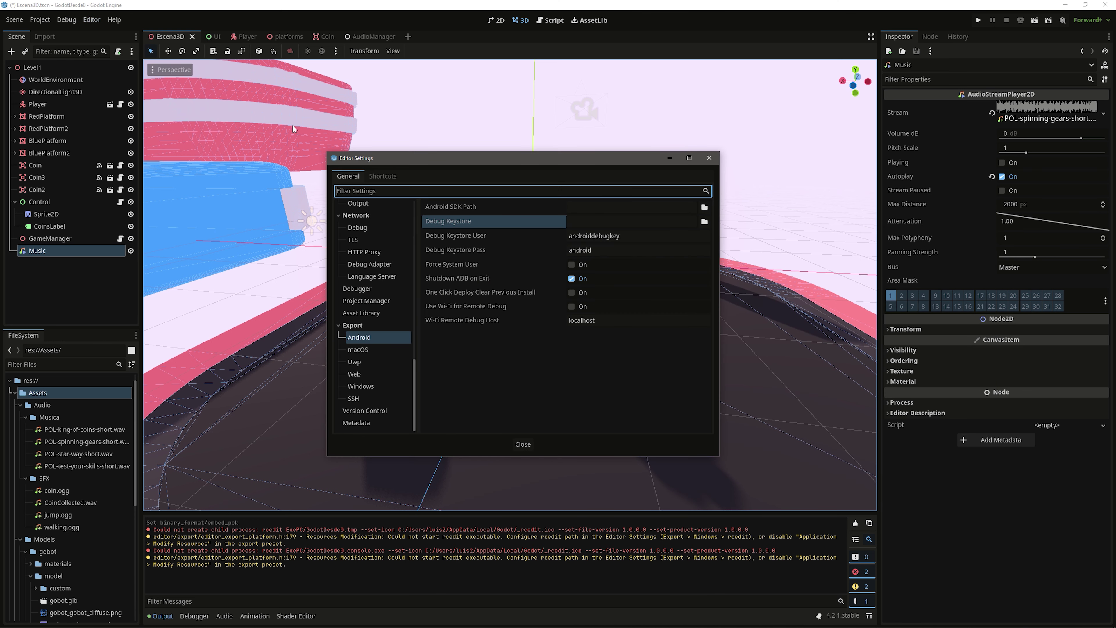
scroll(408, 384, up, 5)
scroll(408, 384, down, 2)
scroll(408, 384, down, 3)
click(358, 339)
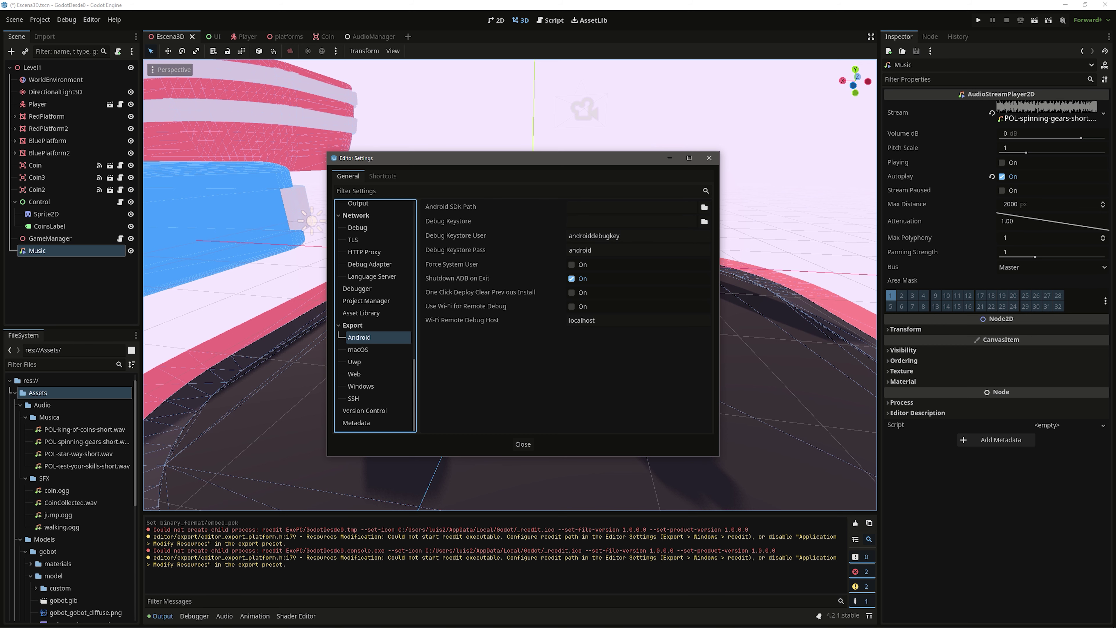
Paste the copied AppData\Local\Android\Sdk address into the Android SDK Path field.
key(alt+Tab)
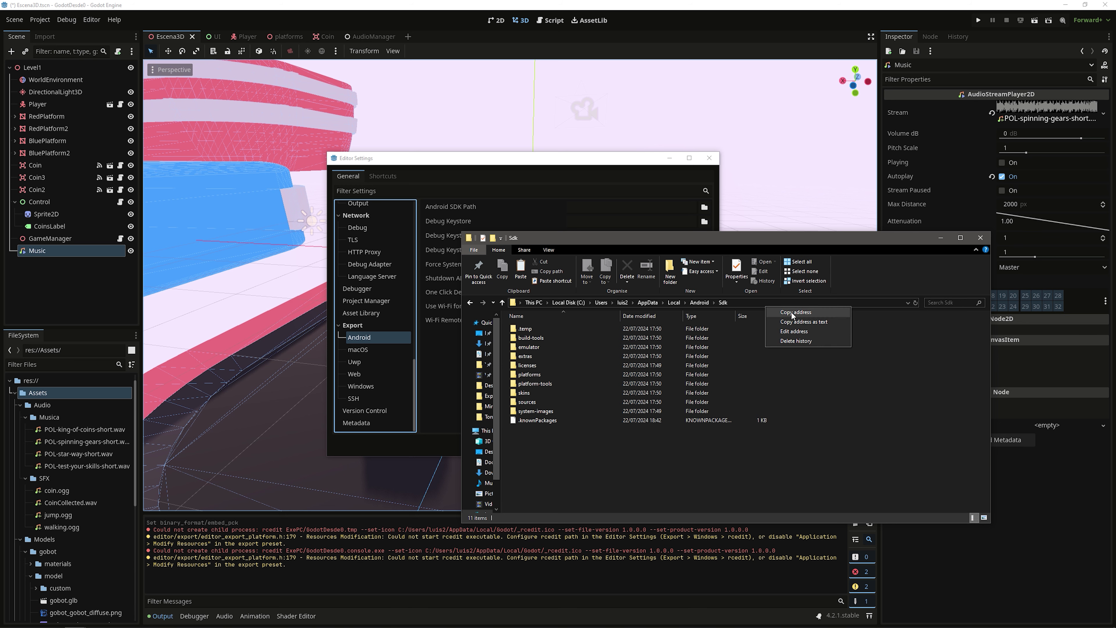
click(941, 238)
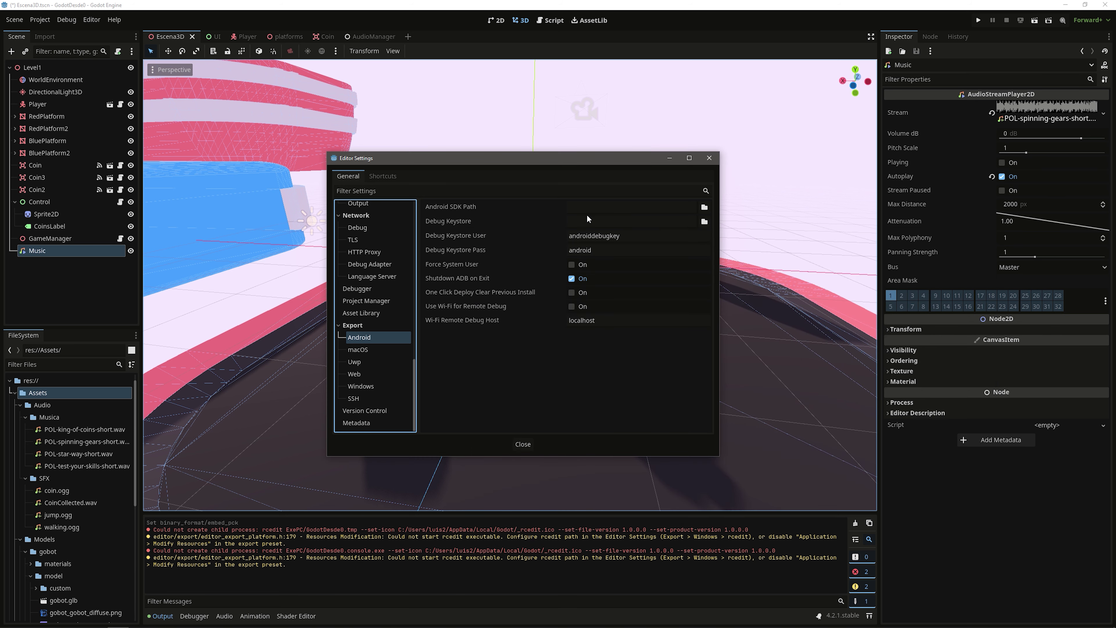
click(630, 207)
text(C:\Users\luis2\AppData\Local\Android\Sdk)
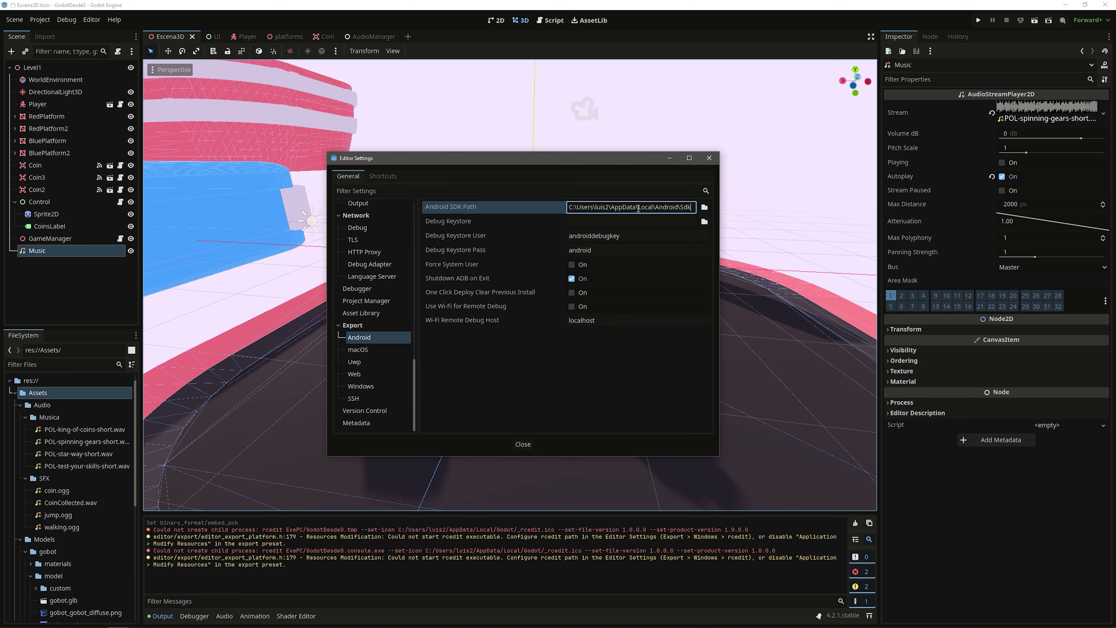
drag(720, 223, 746, 218)
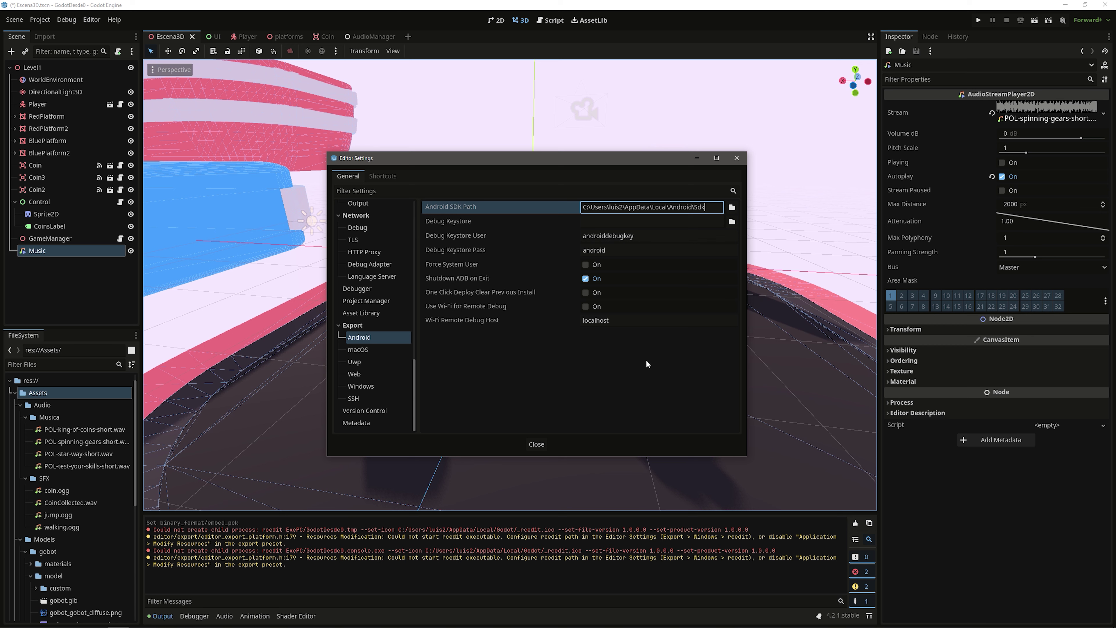
click(453, 225)
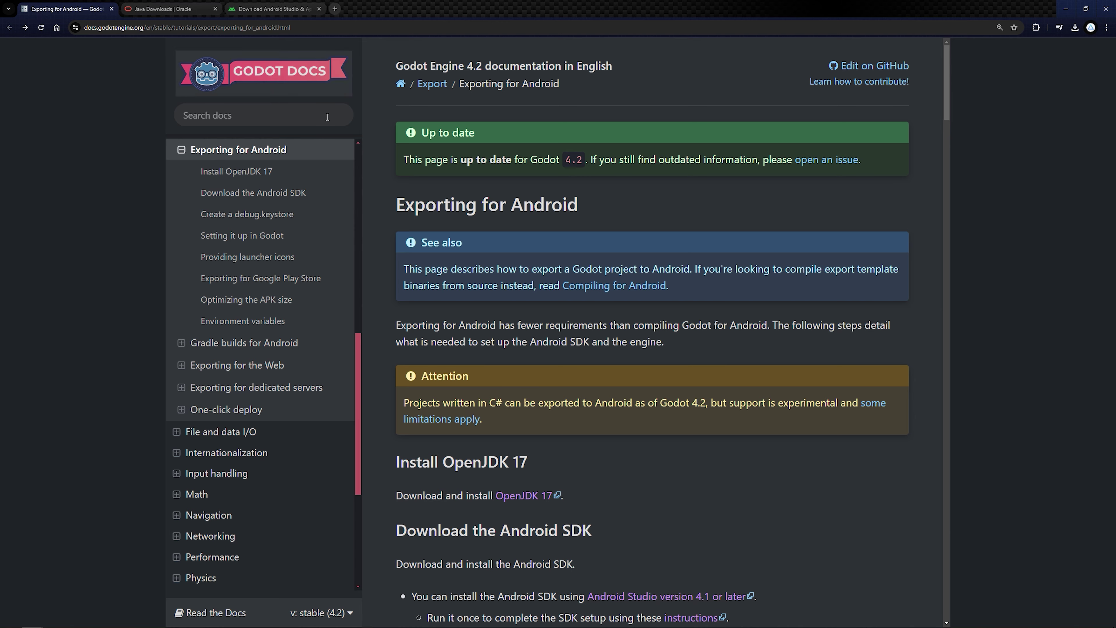
scroll(563, 247, down, 10)
scroll(563, 247, down, 10)
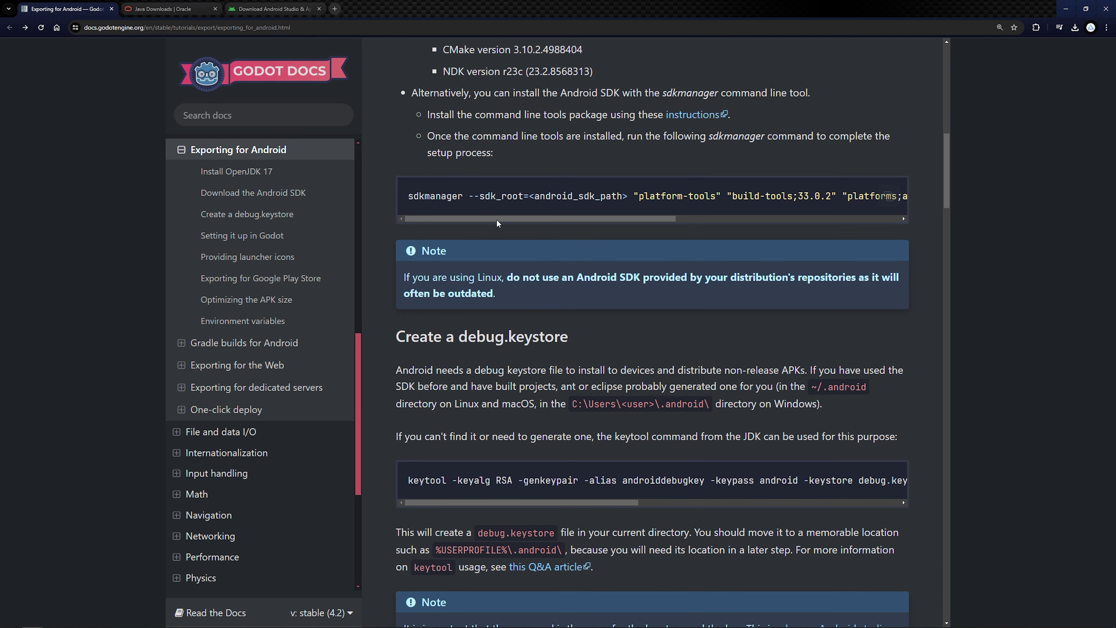
drag(411, 162, 569, 162)
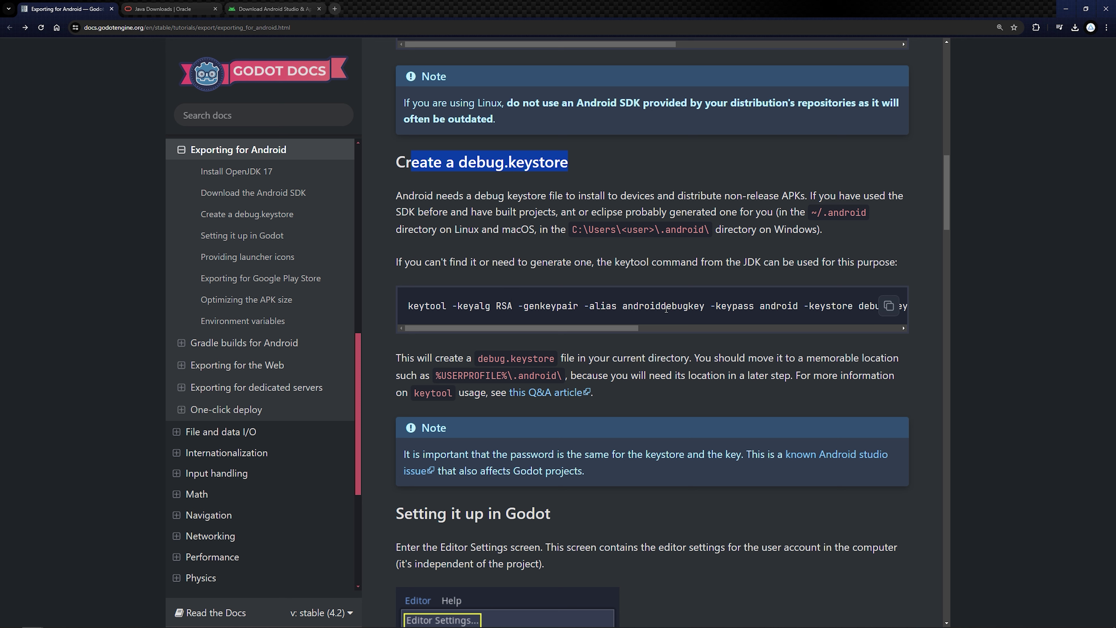
drag(416, 303, 364, 300)
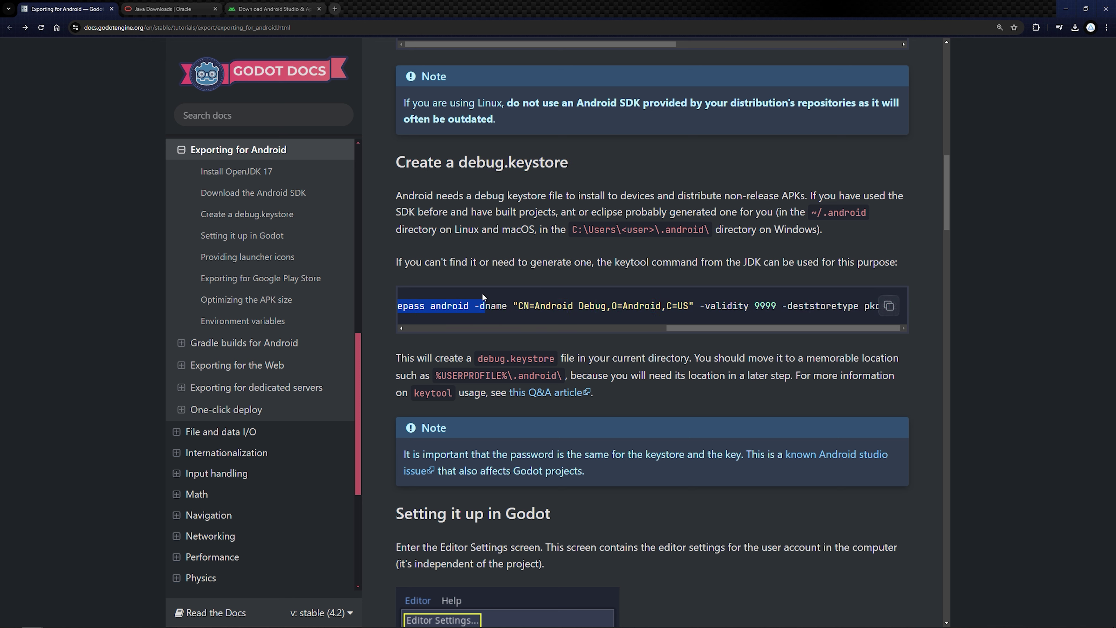
drag(364, 300, 485, 275)
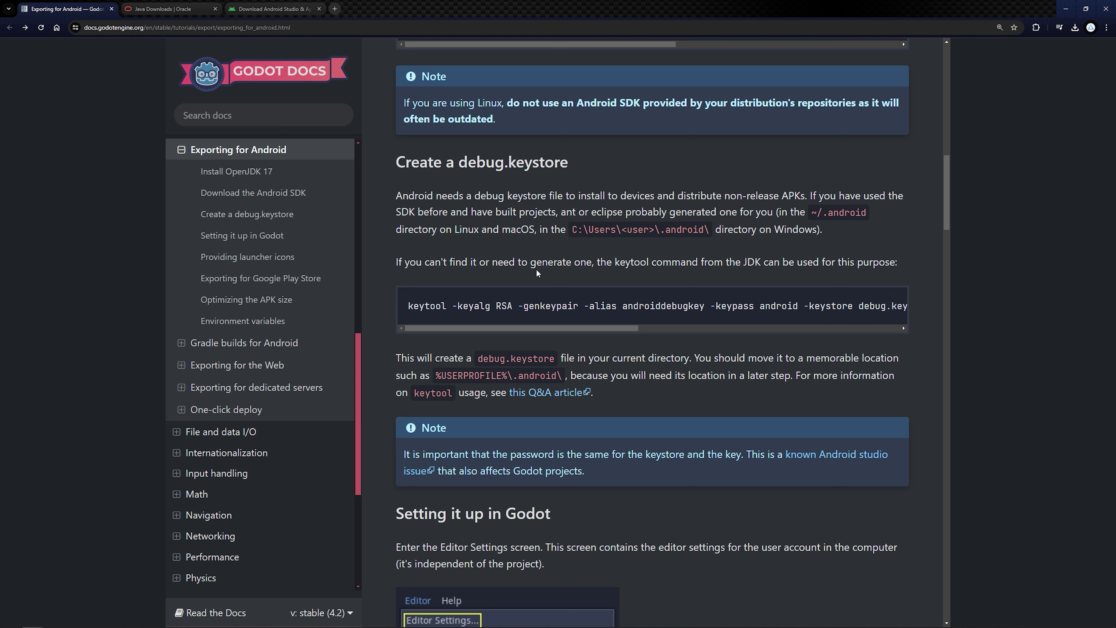
click(1065, 12)
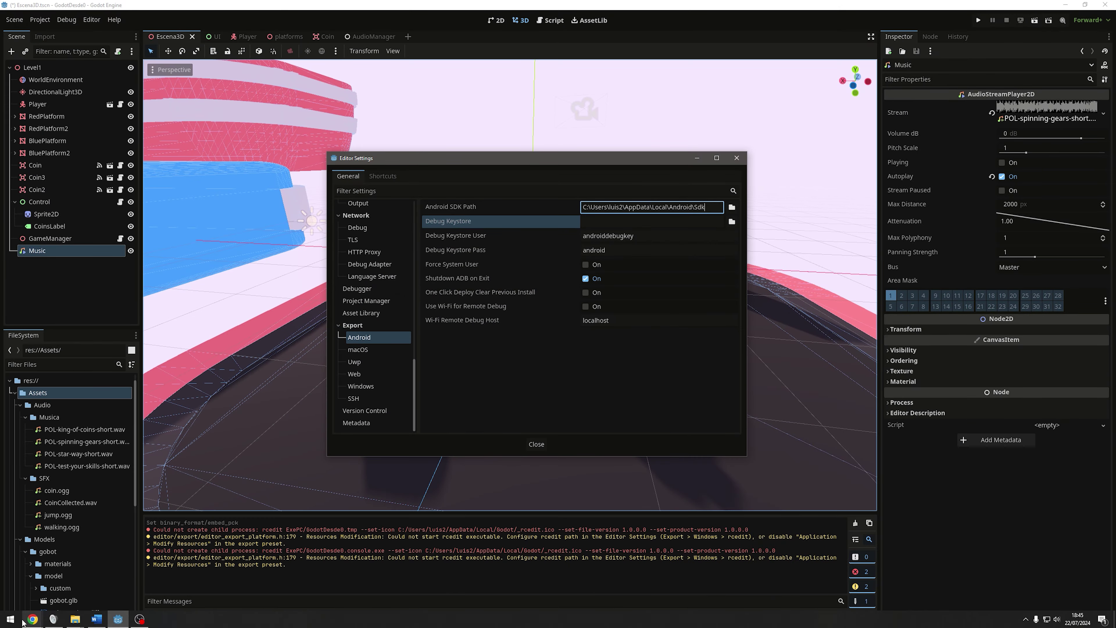
Launch Command Prompt as administrator from a 'cmd' search.
click(19, 618)
text(cmd)
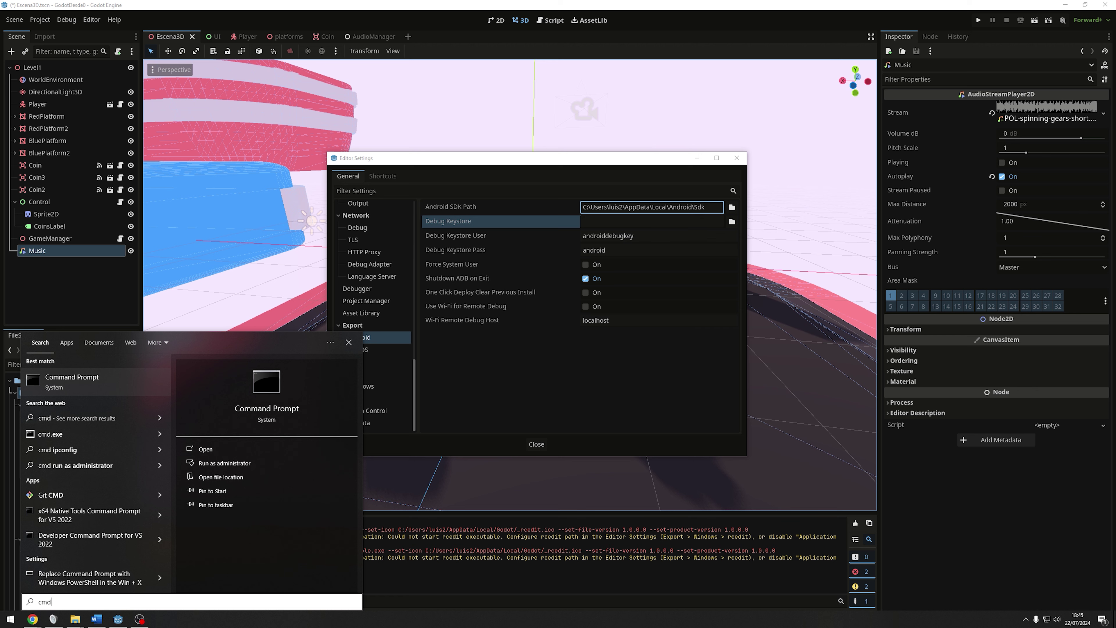
right_click(89, 384)
click(128, 390)
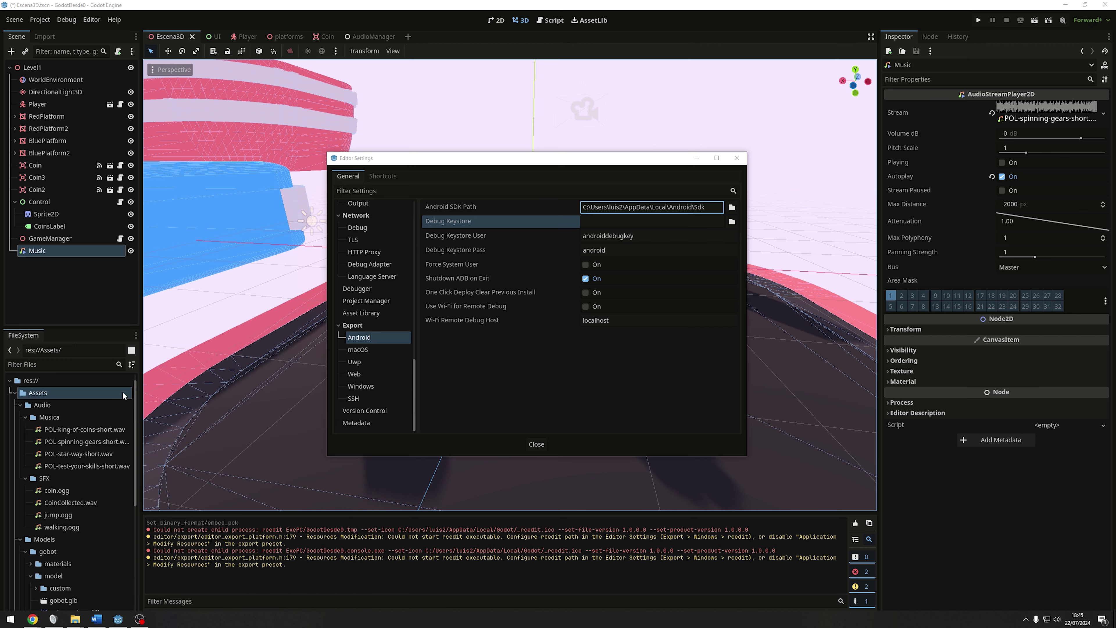
click(541, 366)
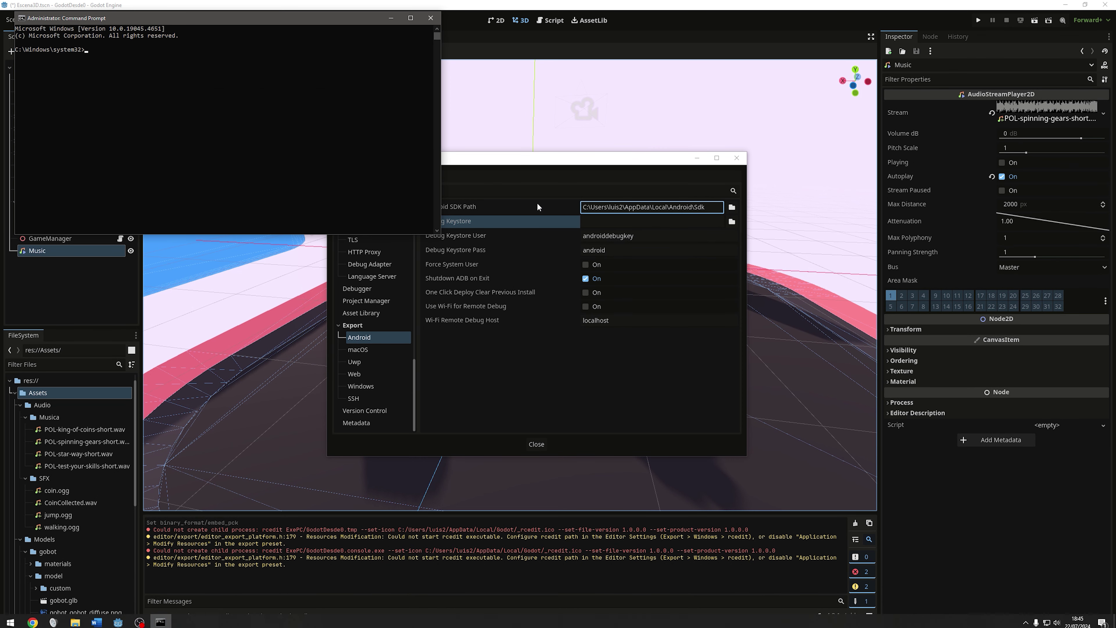
mouse_move(79, 18)
mouse_down()
mouse_move(352, 94)
mouse_move(177, 75)
mouse_up()
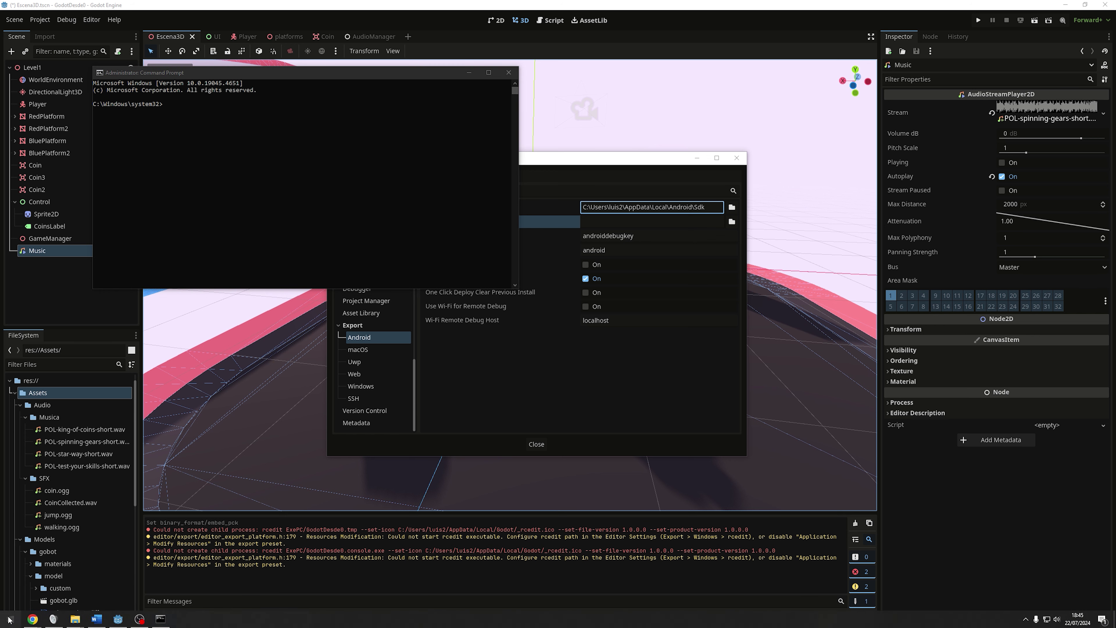
Navigate File Explorer to C:\Program Files\Java\jdk-22\bin.
click(11, 619)
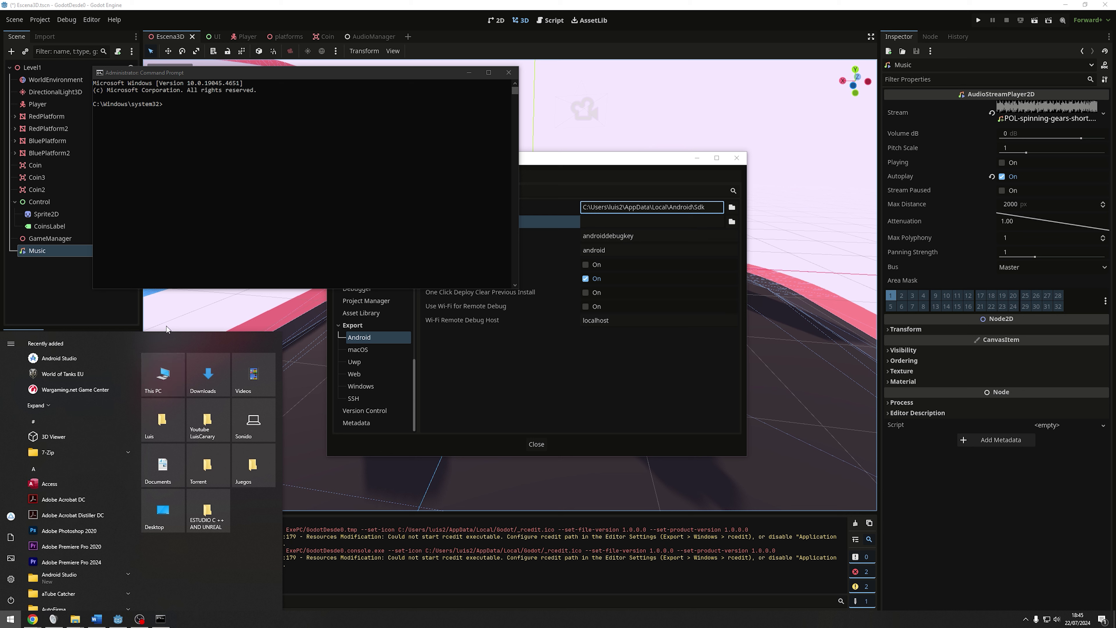
mouse_move(75, 619)
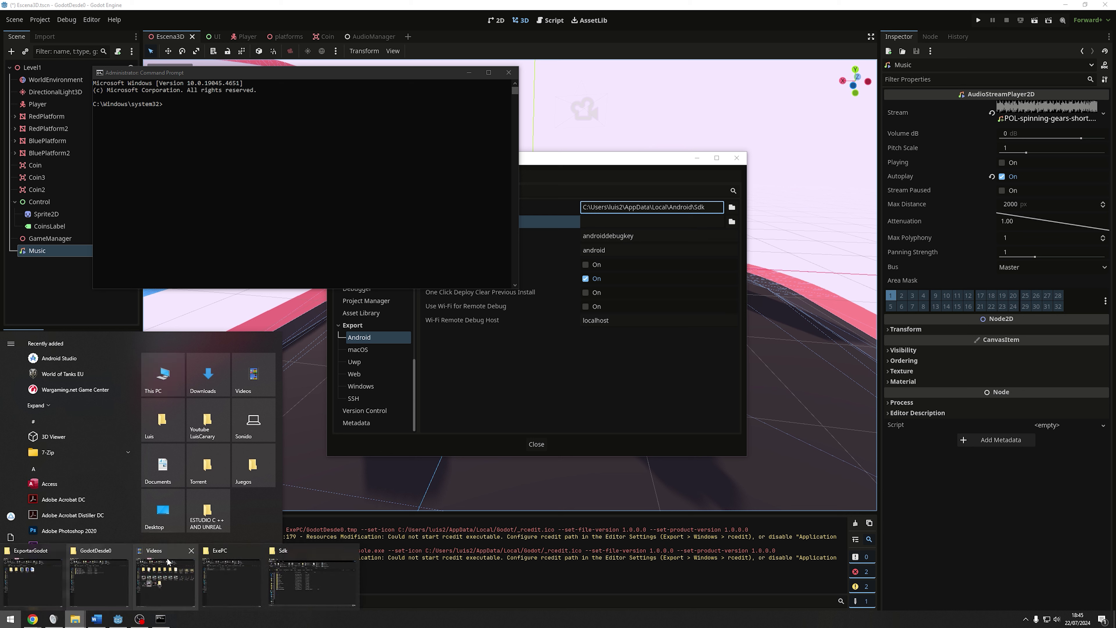
click(304, 576)
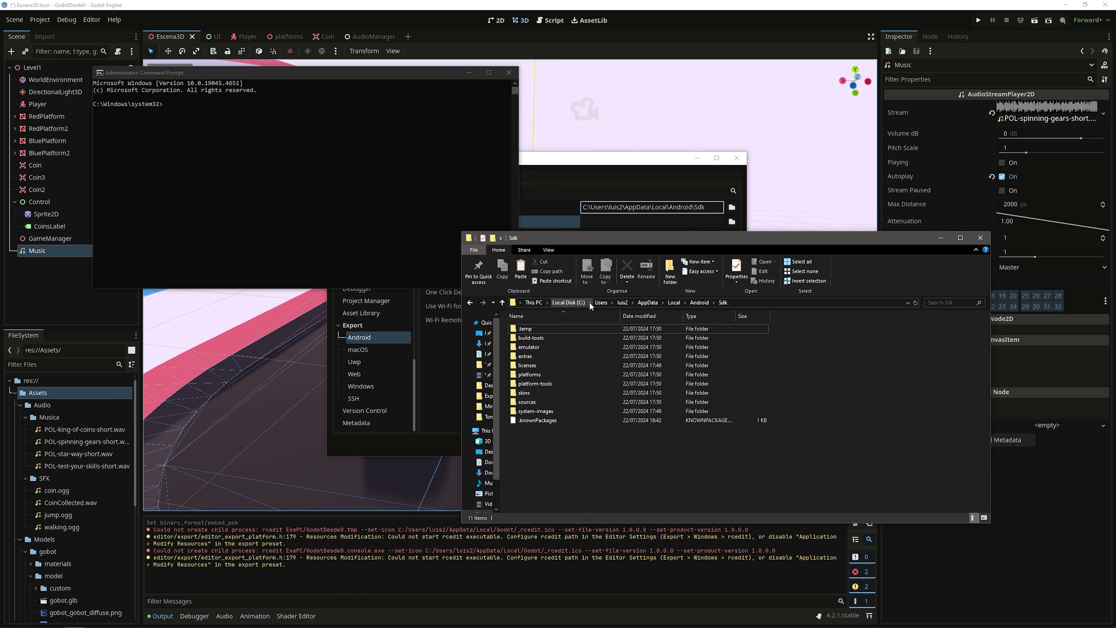
click(581, 302)
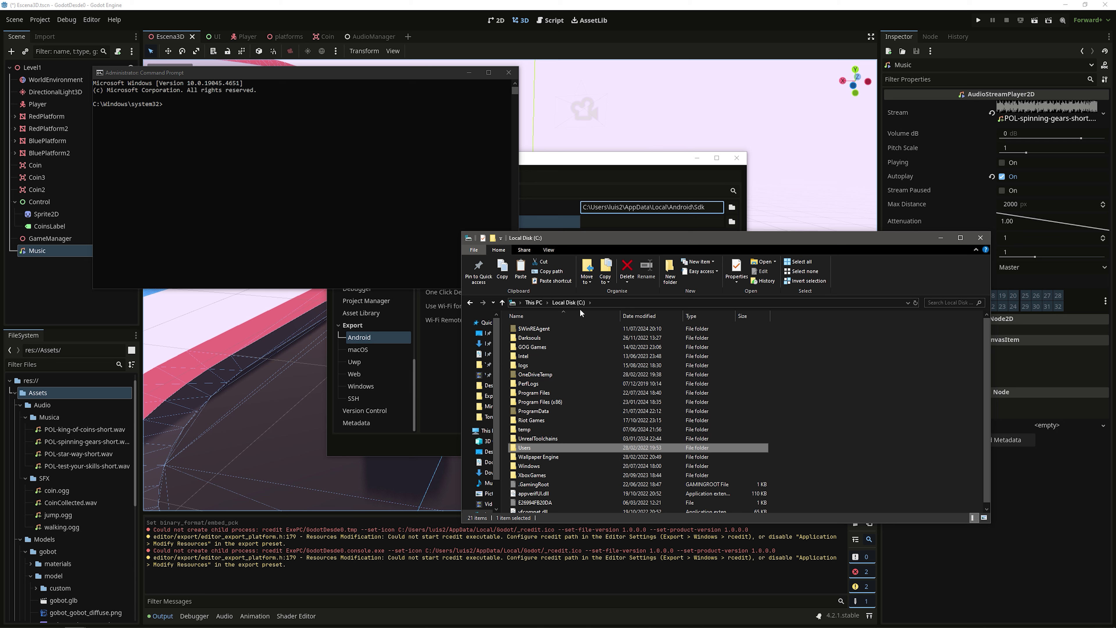
double_click(538, 395)
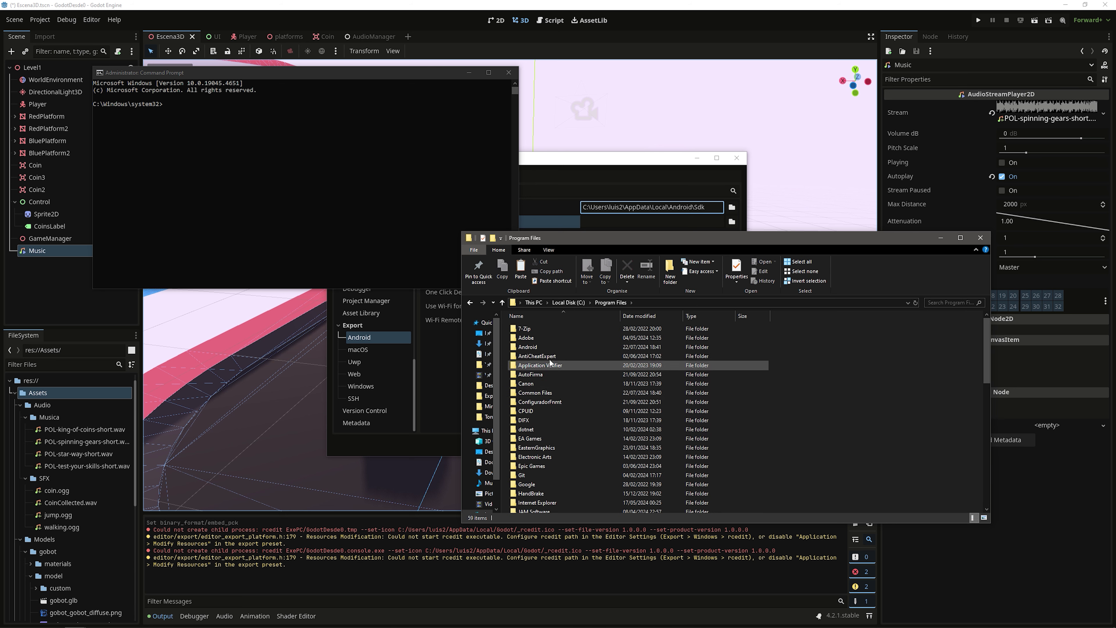
scroll(540, 429, down, 2)
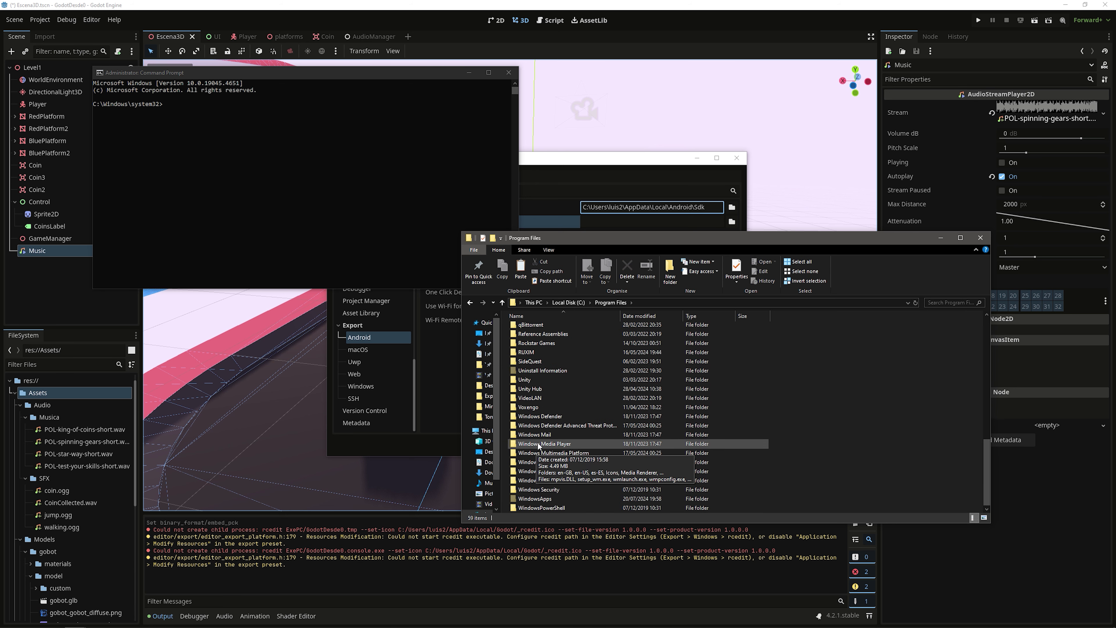
scroll(535, 408, up, 2)
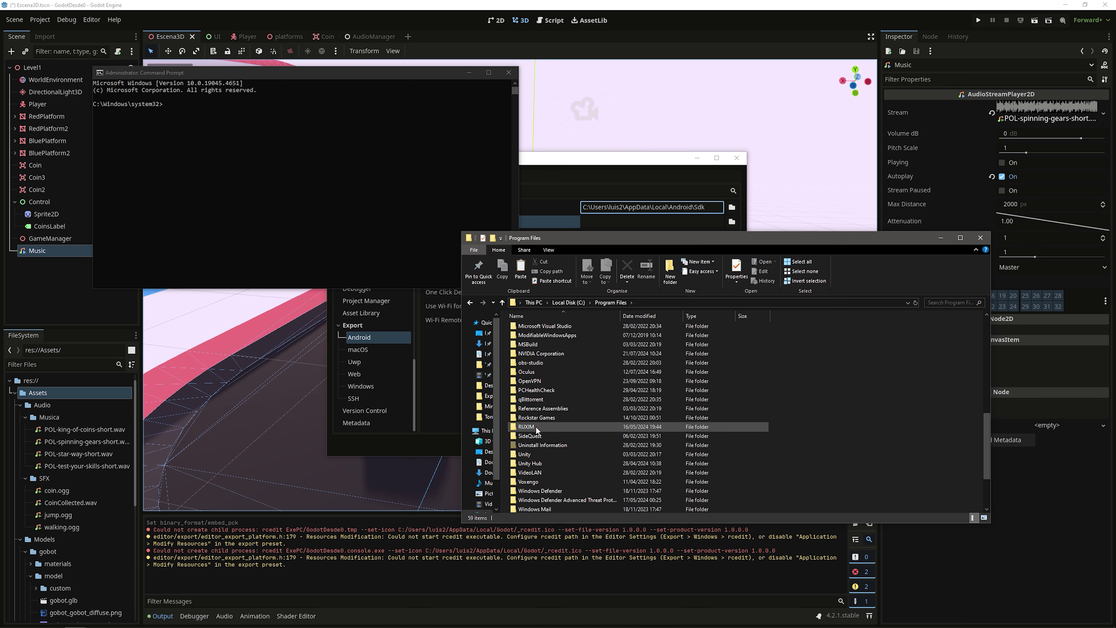
scroll(536, 403, up, 2)
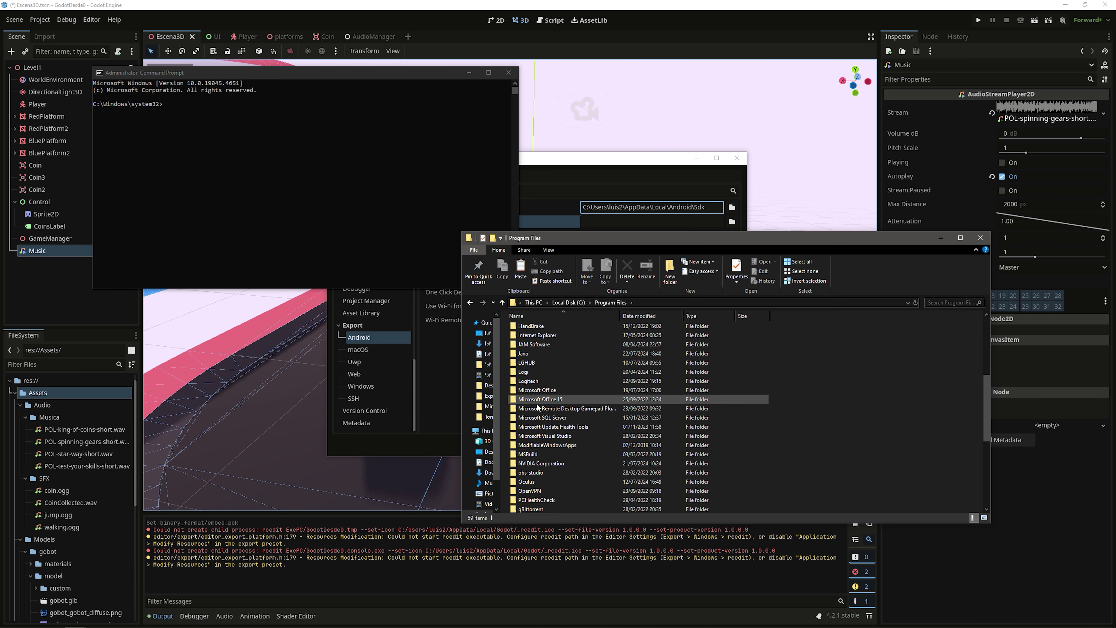
double_click(529, 354)
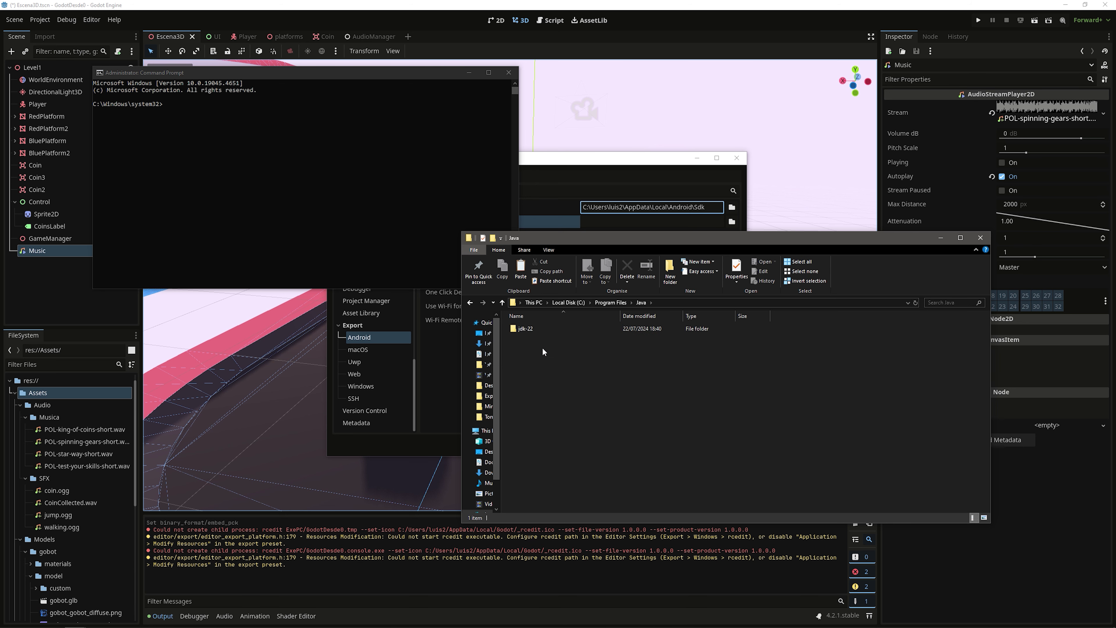
double_click(535, 334)
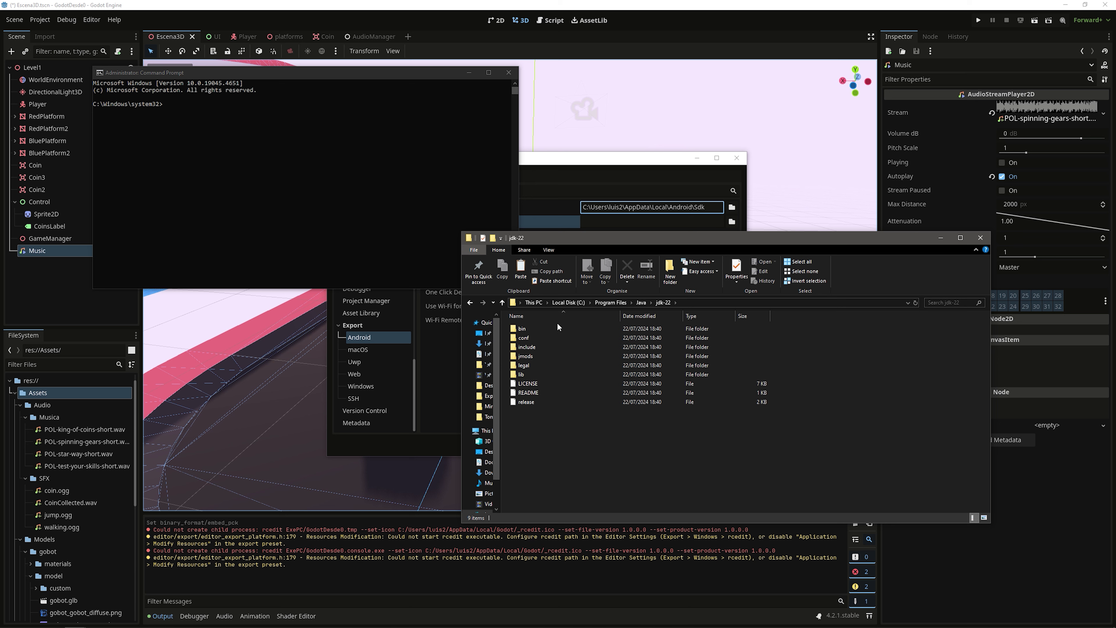
double_click(543, 327)
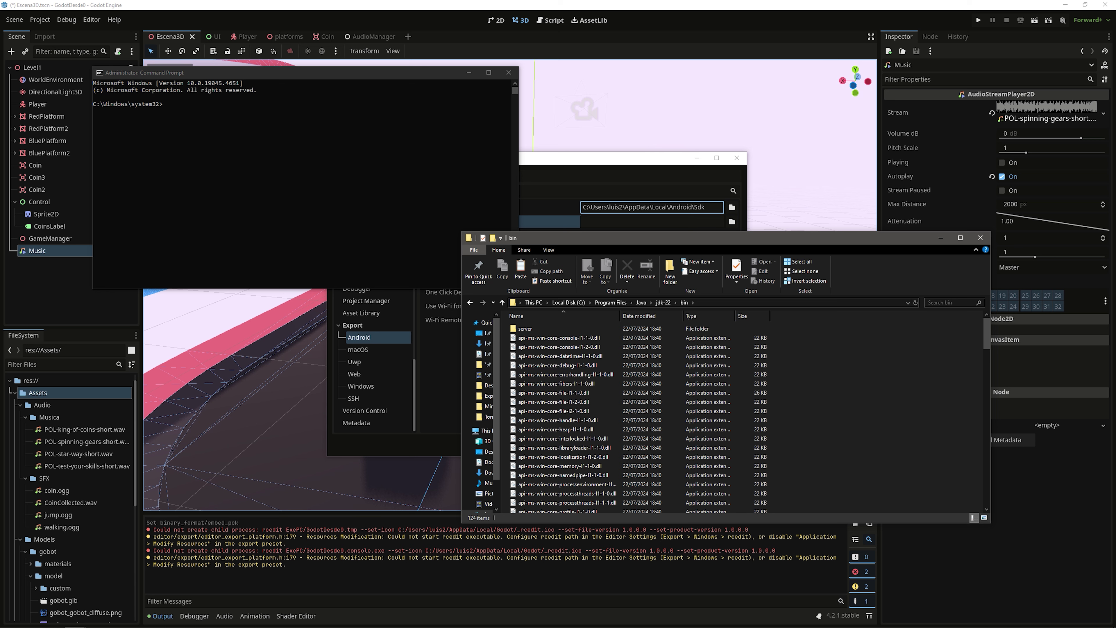
Change the Command Prompt's directory to C:\Program Files\Java\jdk-22\bin.
click(194, 119)
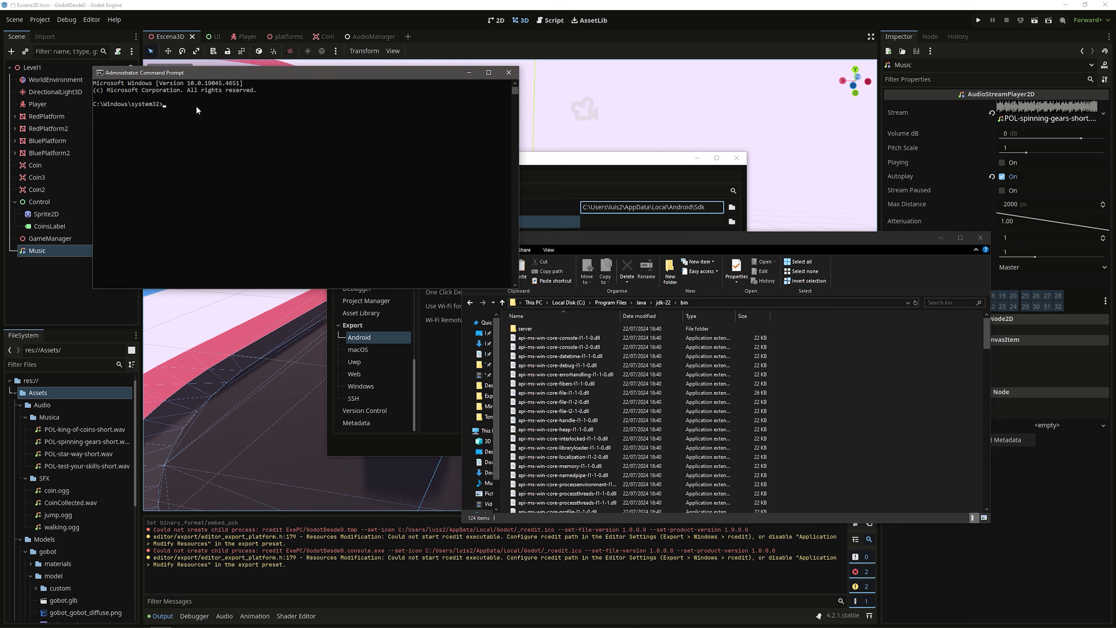
text(cdC:\Program Files\Java\jdk-22\bin)
key(Return)
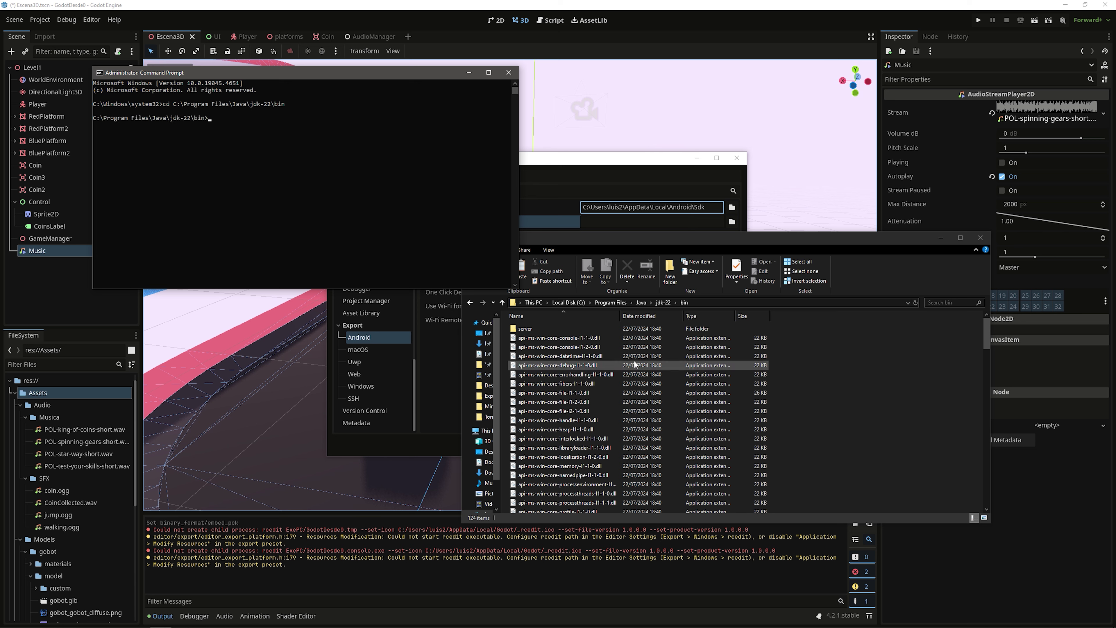
drag(97, 120, 189, 116)
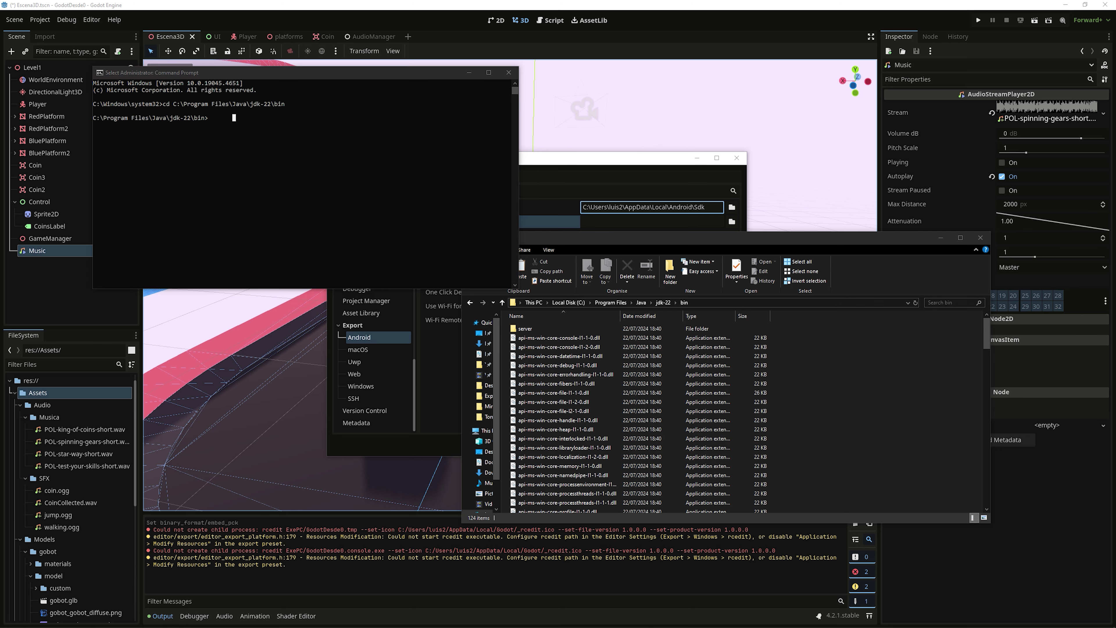
Run the copied keytool -genkeypair command to create debug.keystore (RSA 3072-bit, 9999 days).
key(alt+Tab)
drag(408, 308, 914, 309)
click(892, 312)
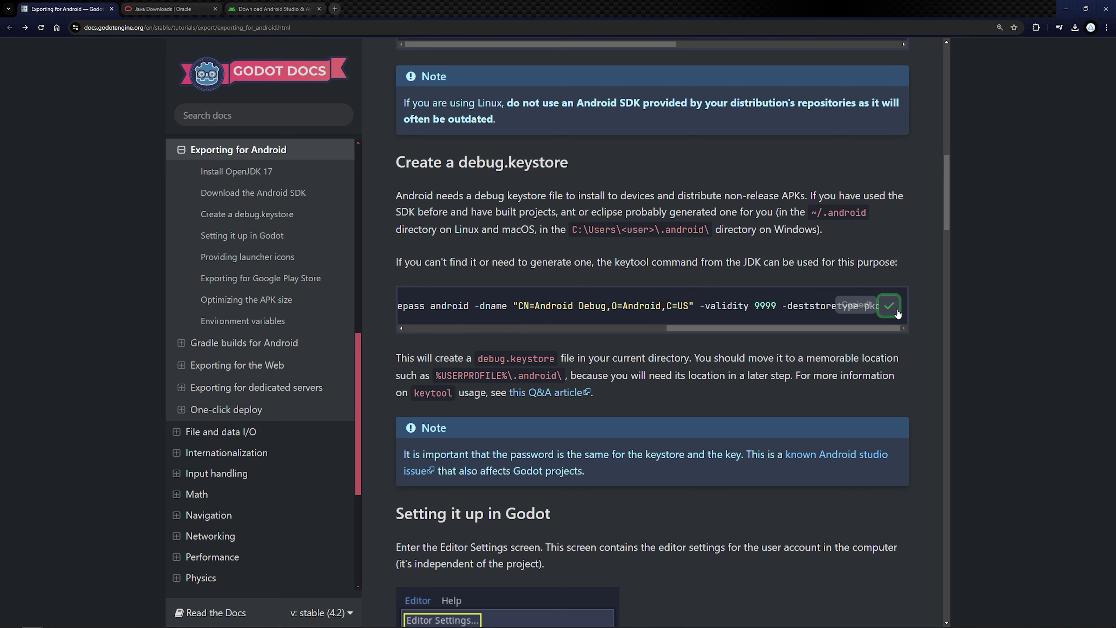
click(1066, 9)
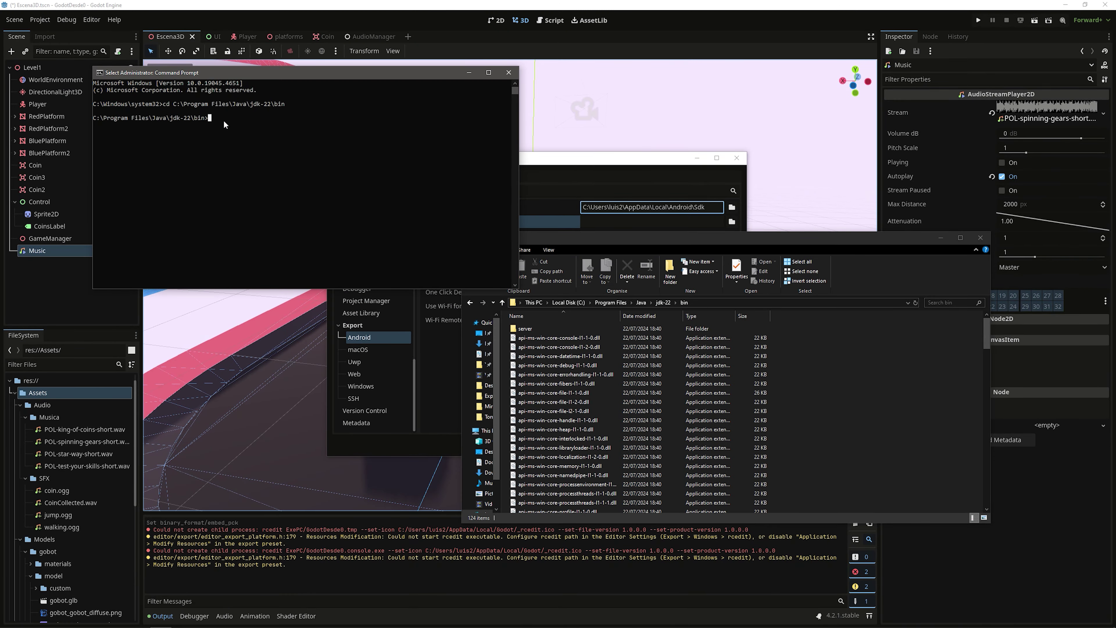
key(ctrl+v)
key(Return)
drag(271, 138, 165, 139)
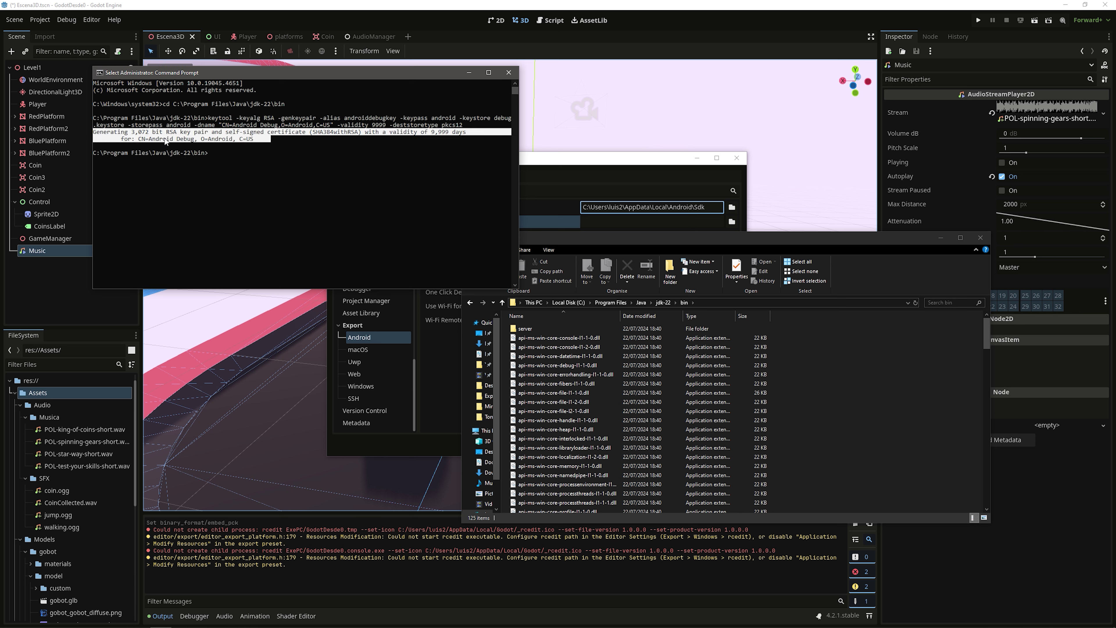
click(324, 137)
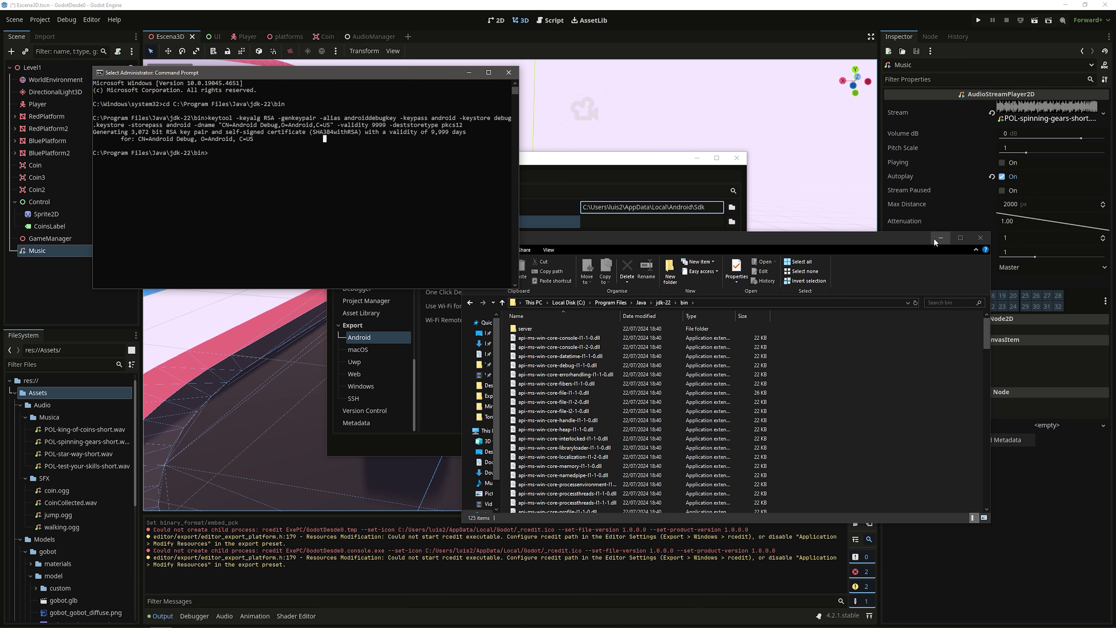
click(665, 194)
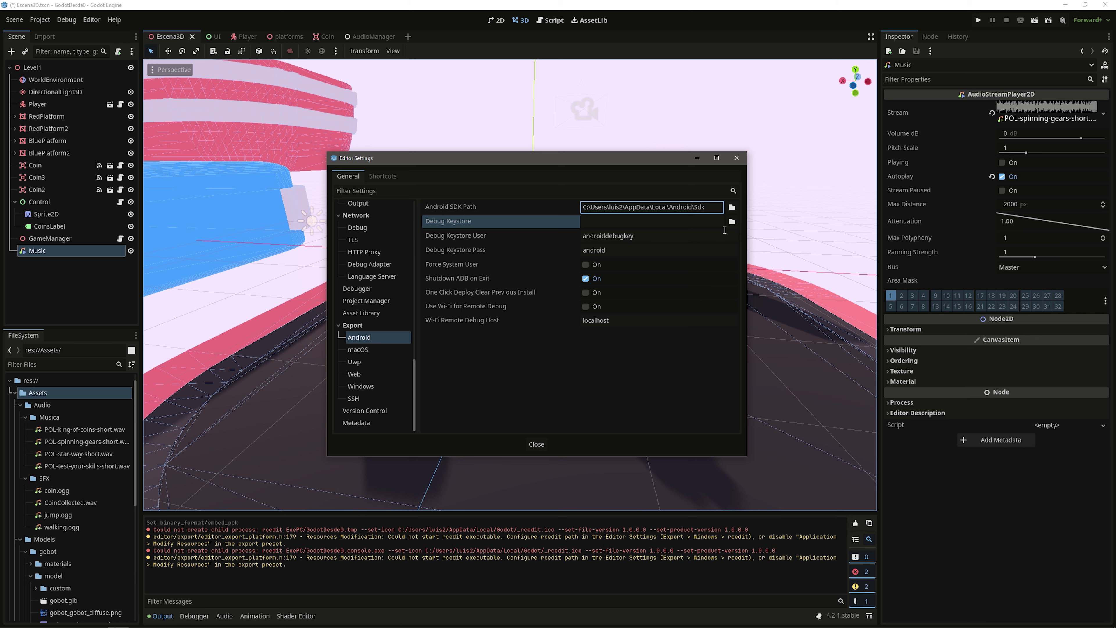
Set Debug Keystore to C:/Program Files/Java/jdk-22/bin/debug.keystore and close Editor Settings.
click(732, 221)
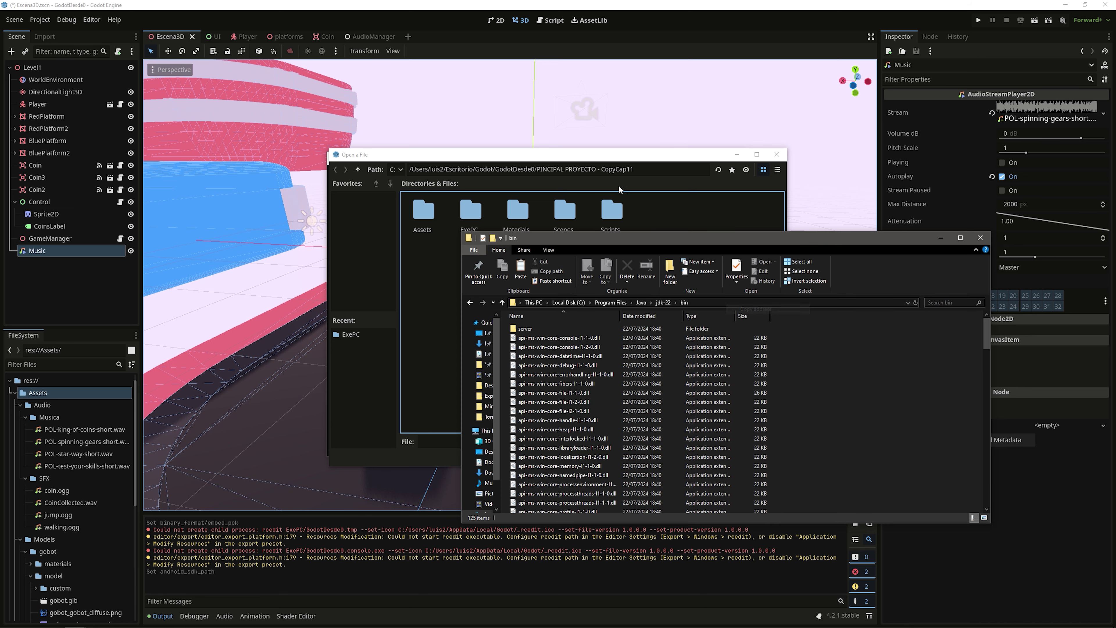
click(777, 155)
click(695, 221)
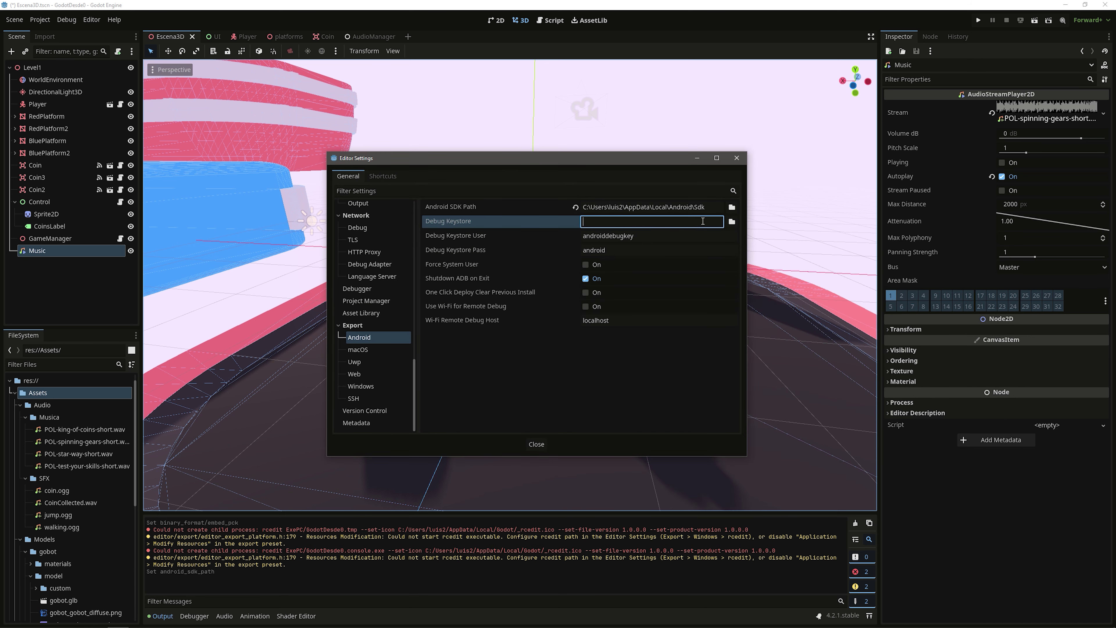
click(732, 221)
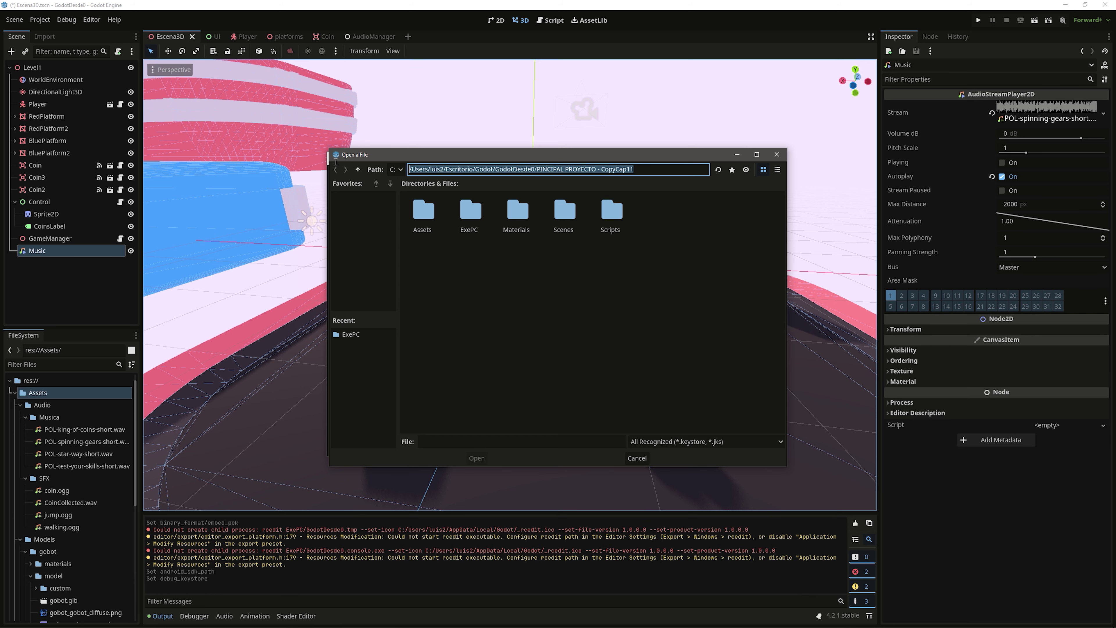
key(ctrl+v)
key(Return)
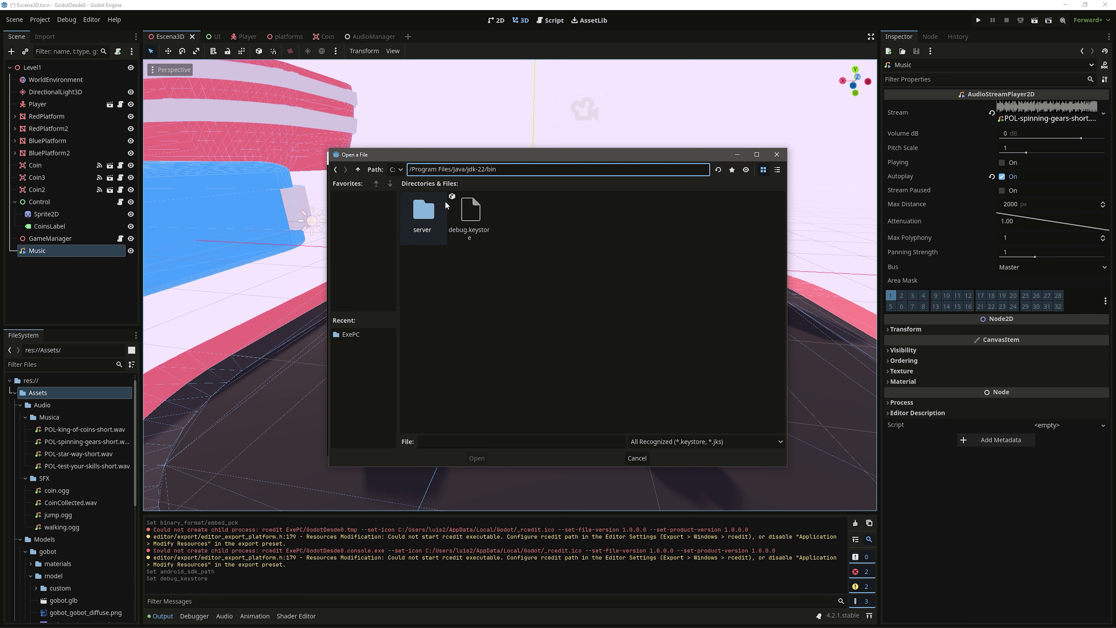
drag(486, 154, 522, 158)
click(511, 217)
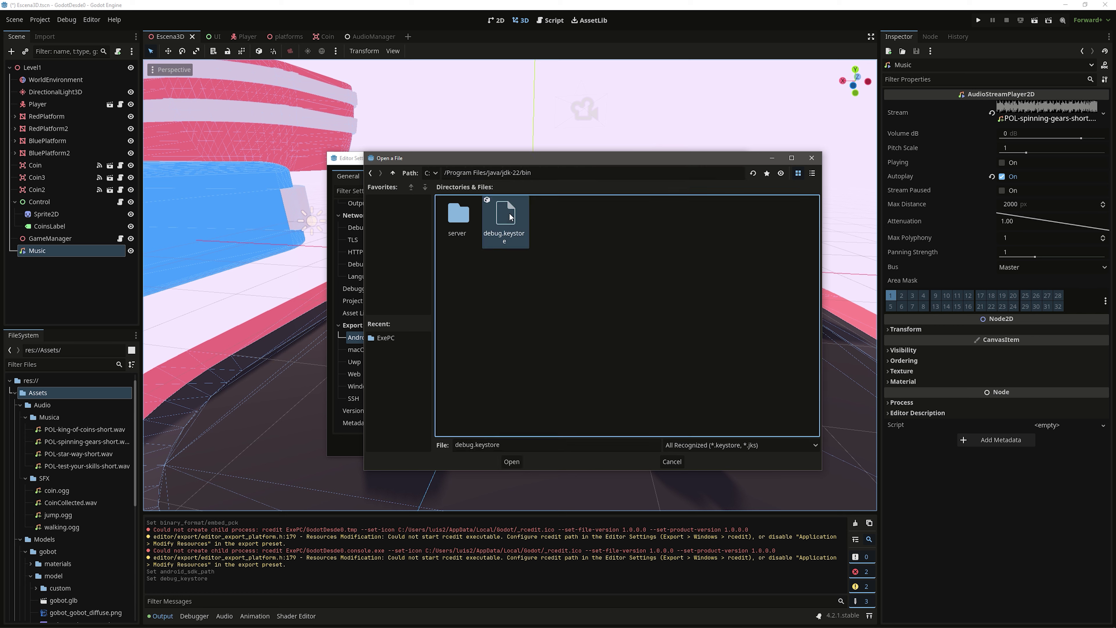
double_click(509, 230)
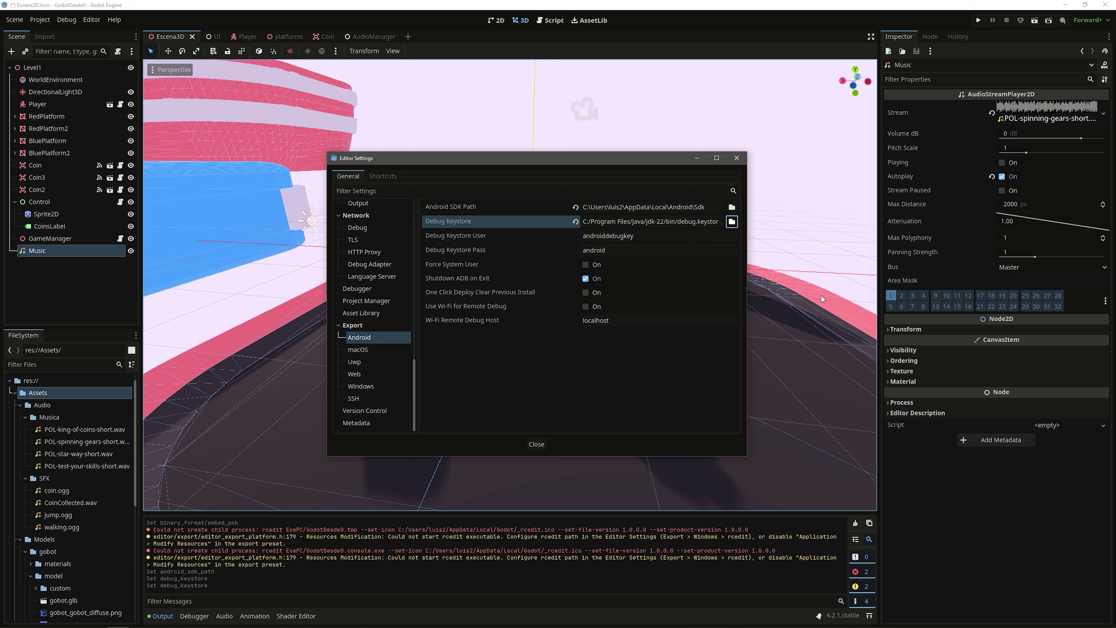
click(737, 158)
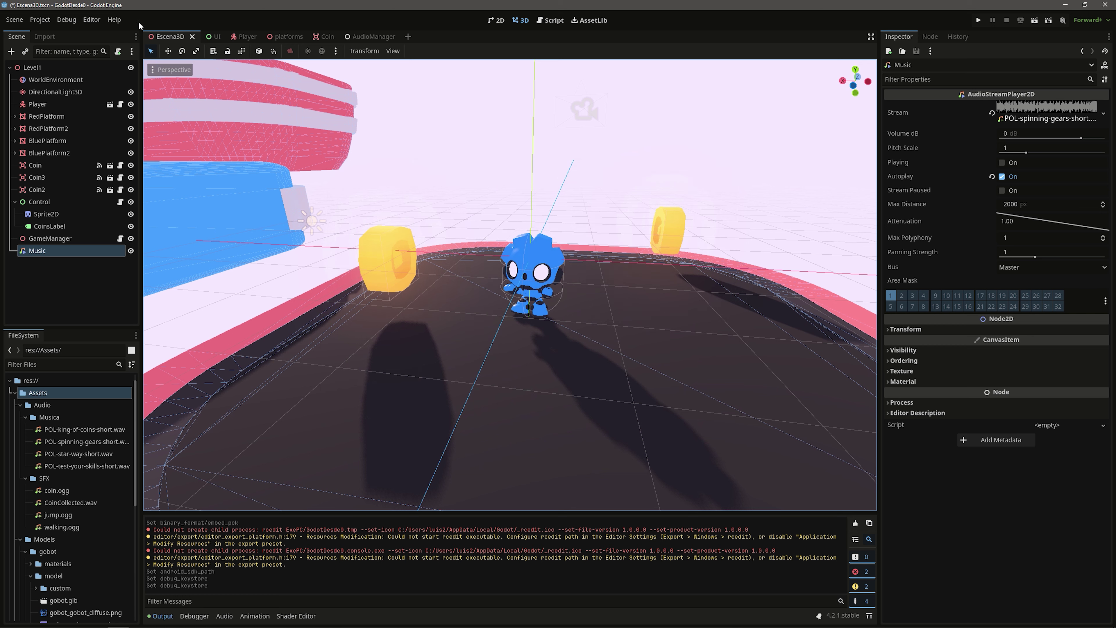
Add an Android export preset through Project > Export.
click(83, 21)
mouse_move(70, 21)
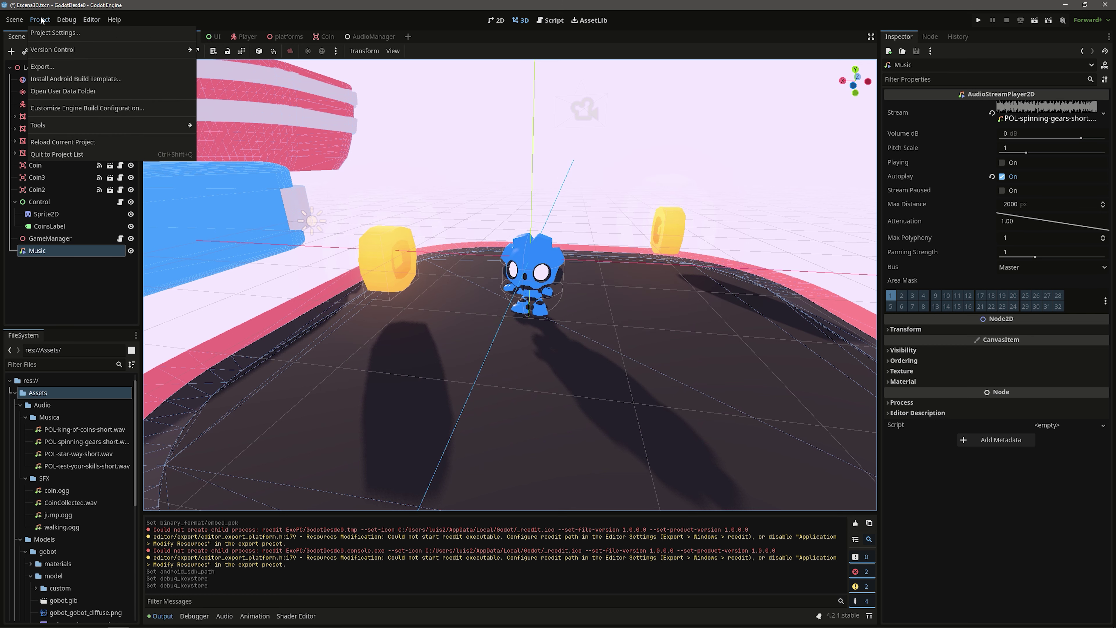
click(43, 68)
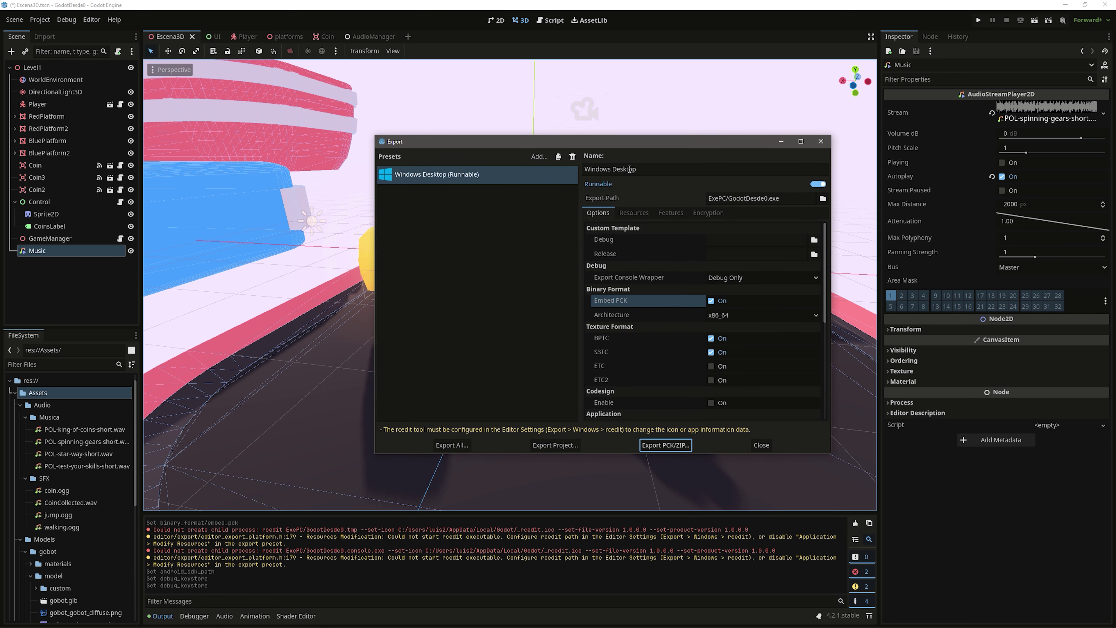
click(539, 156)
click(539, 176)
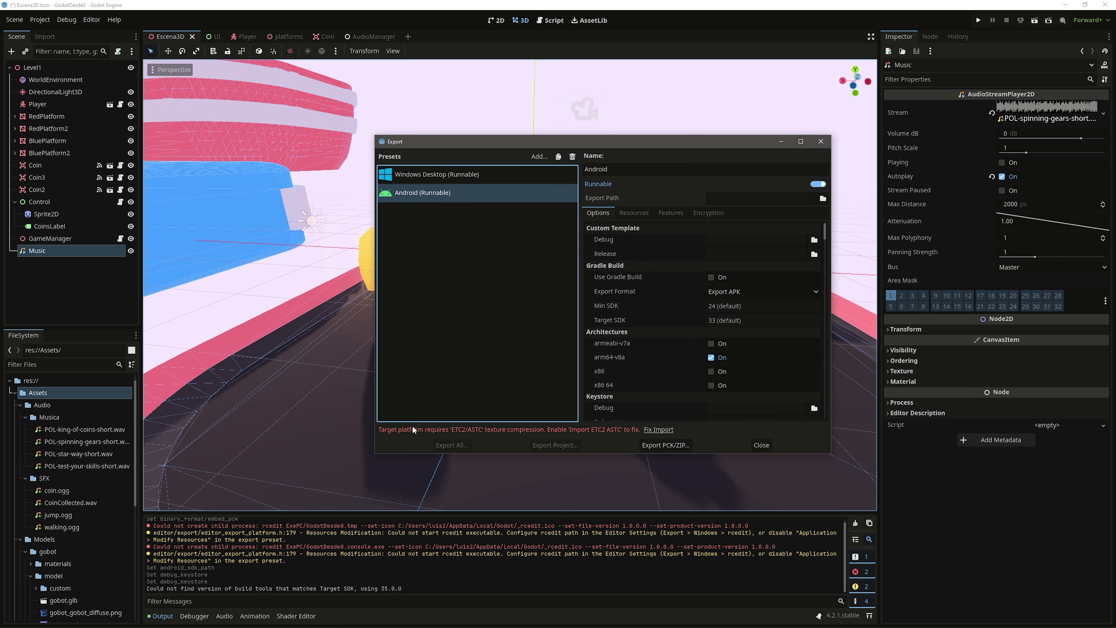
Fix the import for ETC2/ASTC textures and bring up the Export Project save dialog.
click(659, 430)
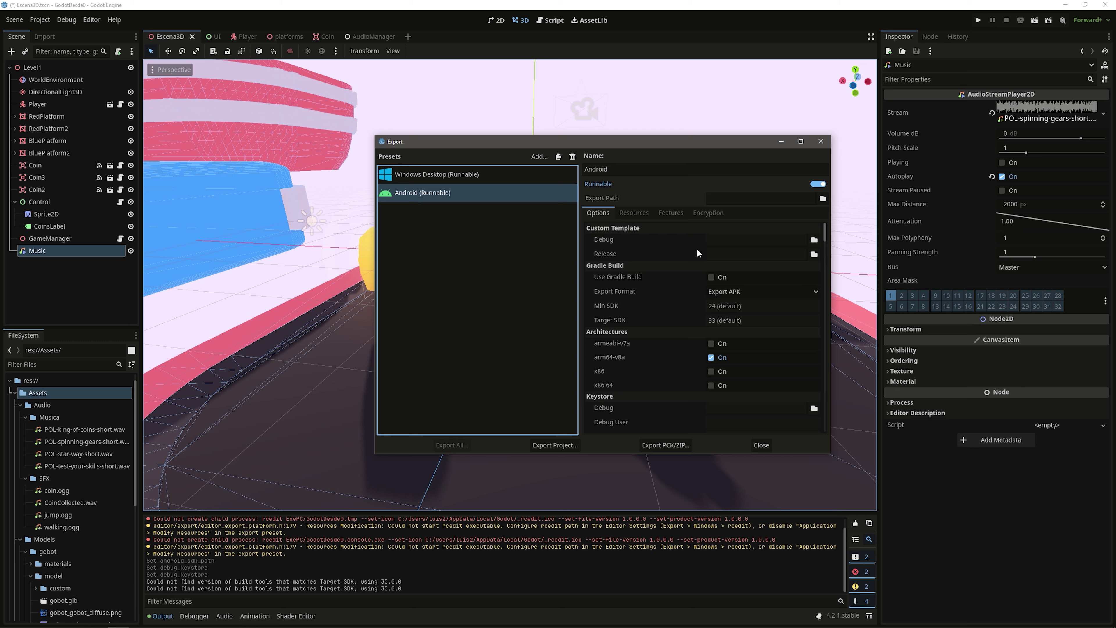
mouse_move(830, 240)
mouse_down()
mouse_move(837, 315)
mouse_move(835, 236)
mouse_up()
click(567, 447)
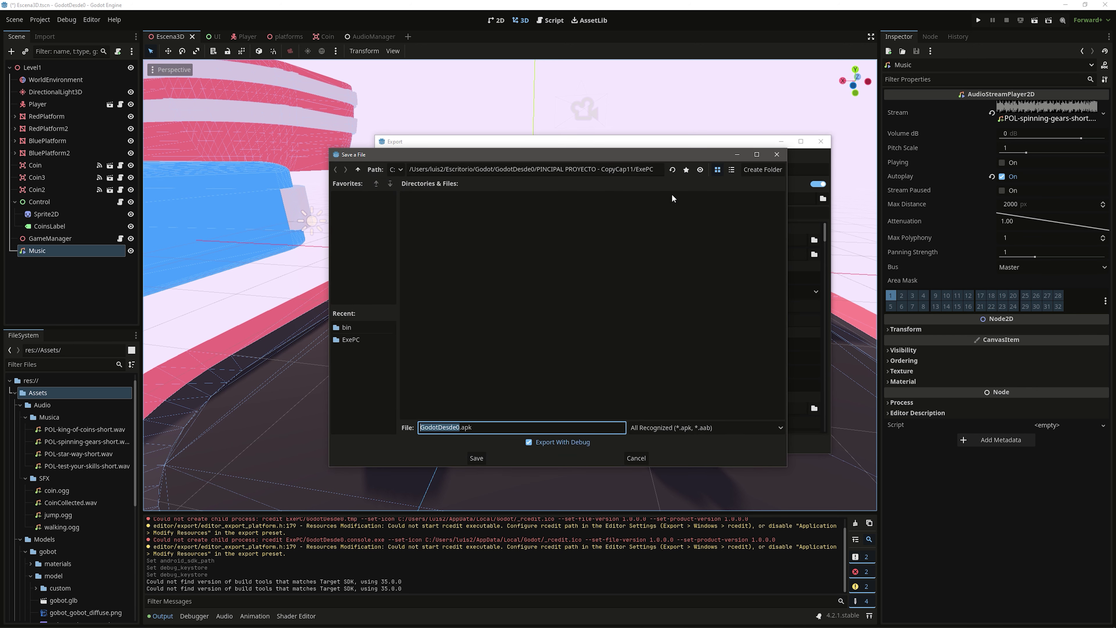
Create an APKAndroid folder in the project root and save the debug GodotDesde0.apk there.
click(358, 169)
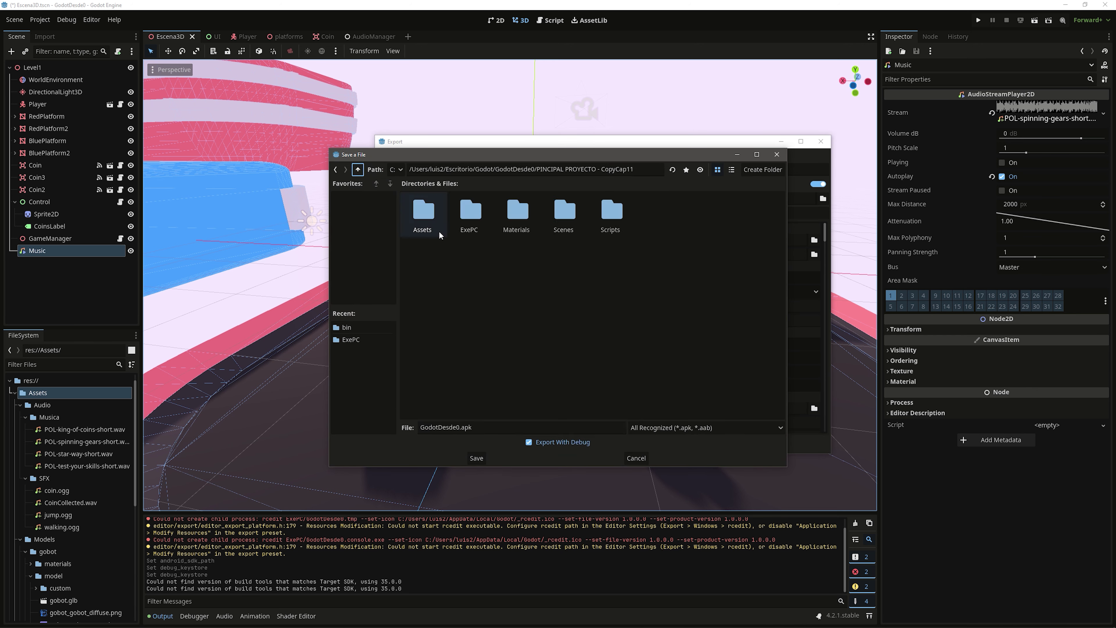
click(752, 170)
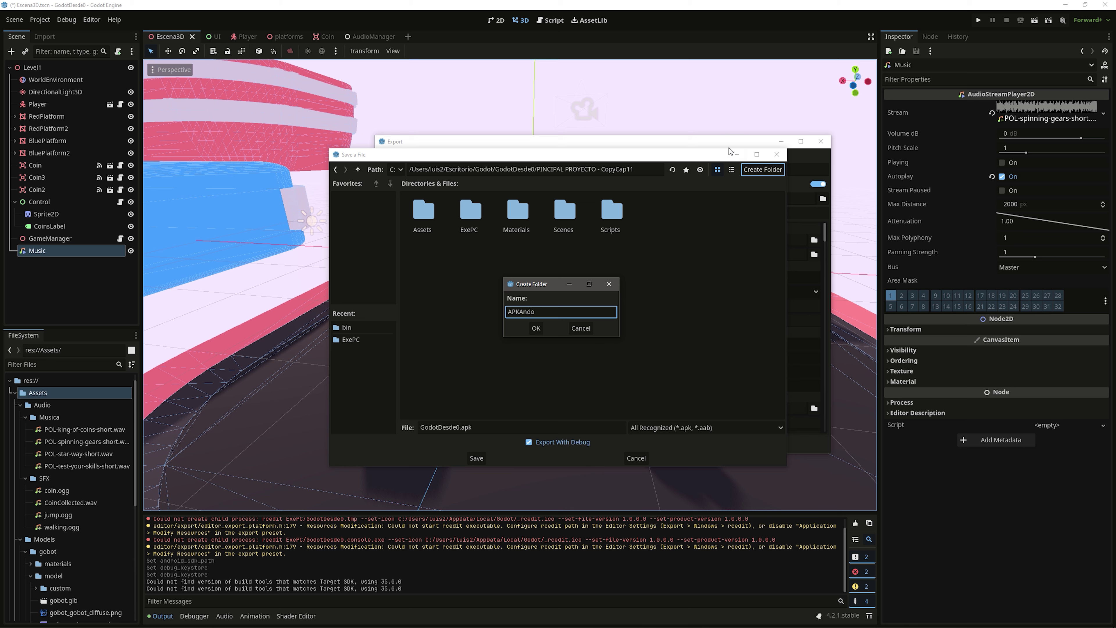
text(id)
click(536, 328)
click(492, 457)
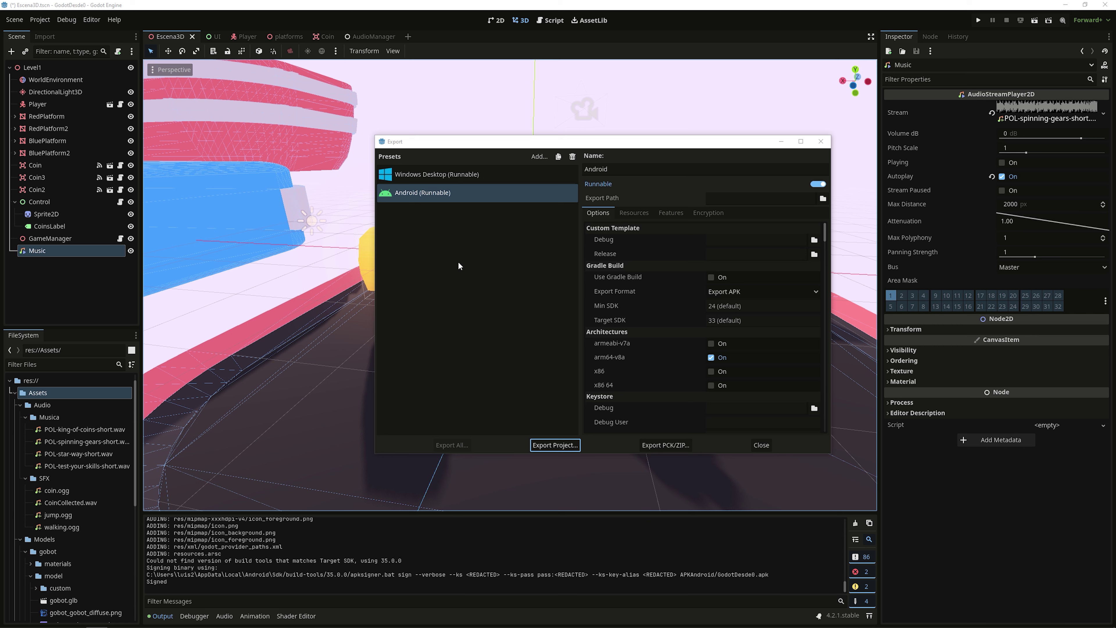
click(541, 237)
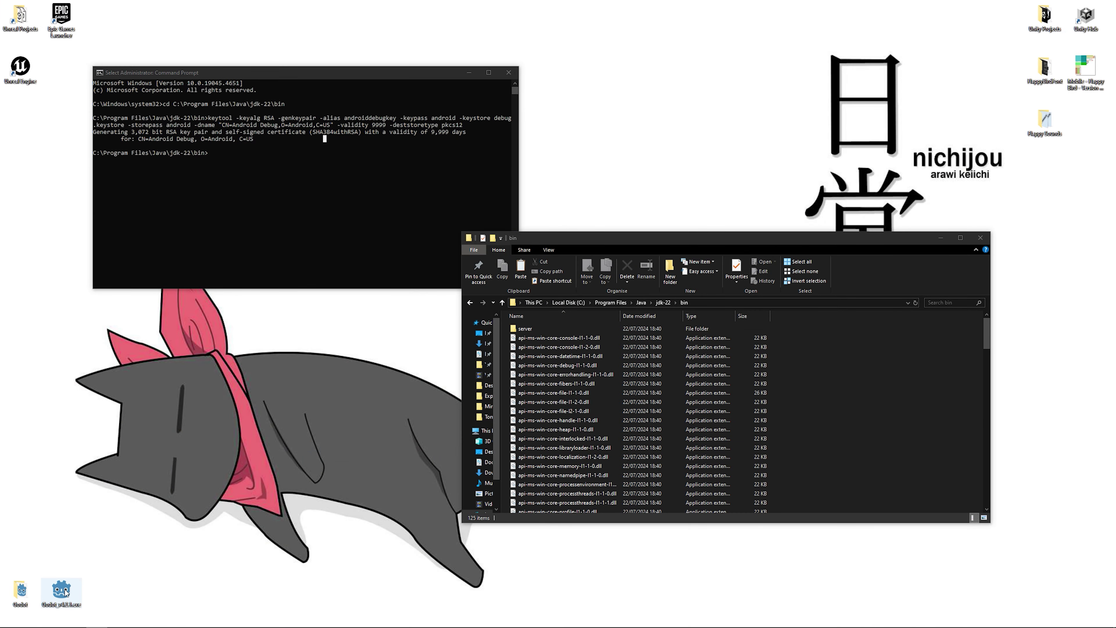
Bring up the Godot shortcut's options menu and move the JDK bin window aside.
right_click(65, 591)
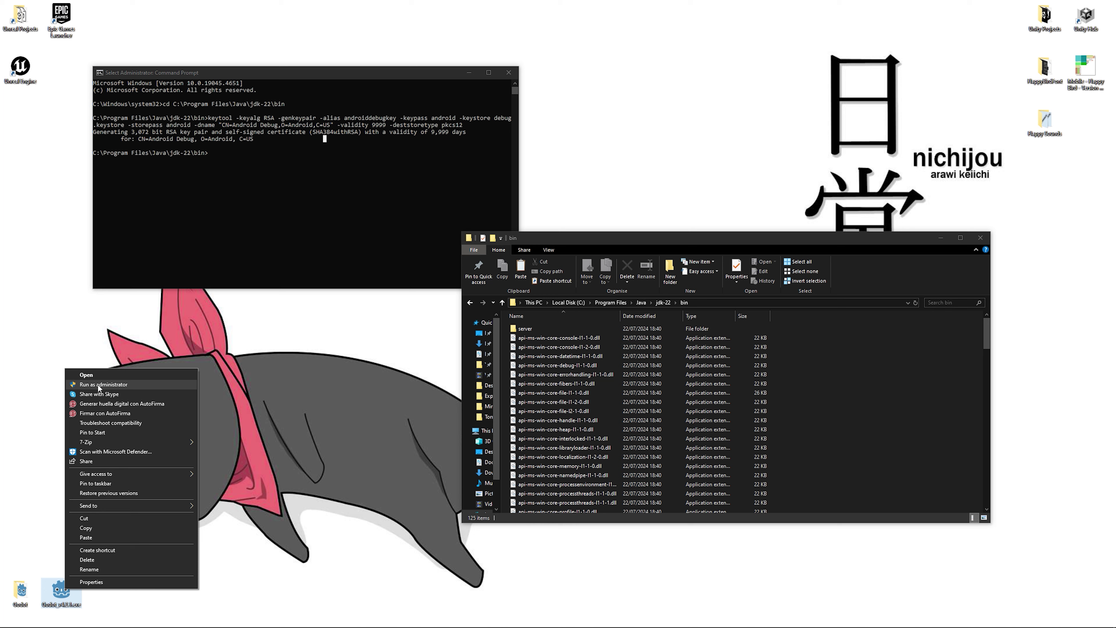
right_click(64, 595)
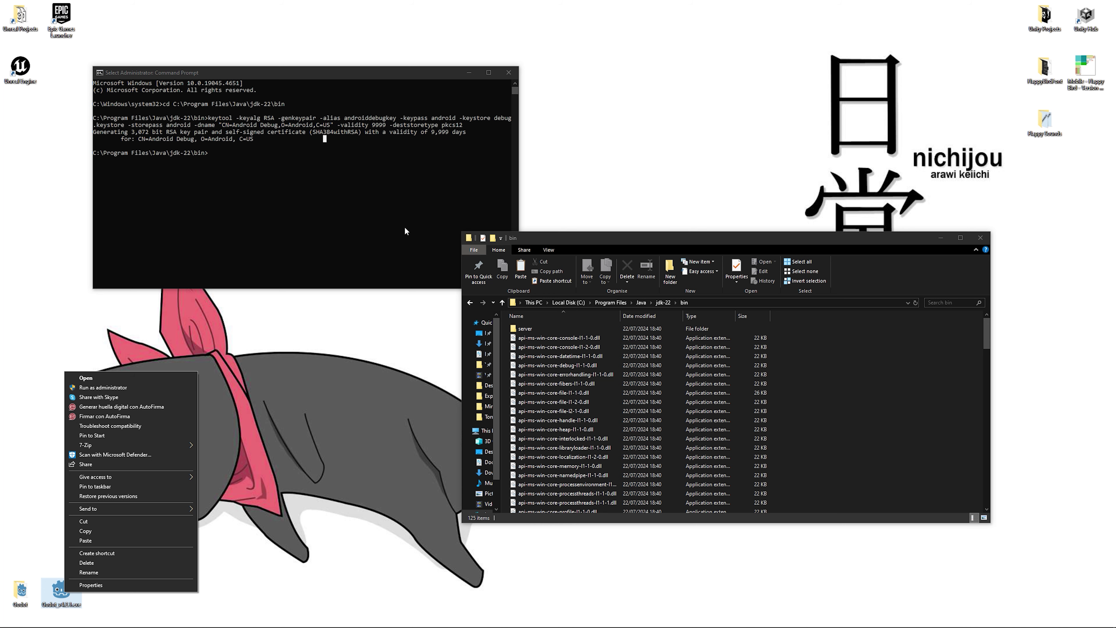
drag(547, 235, 460, 139)
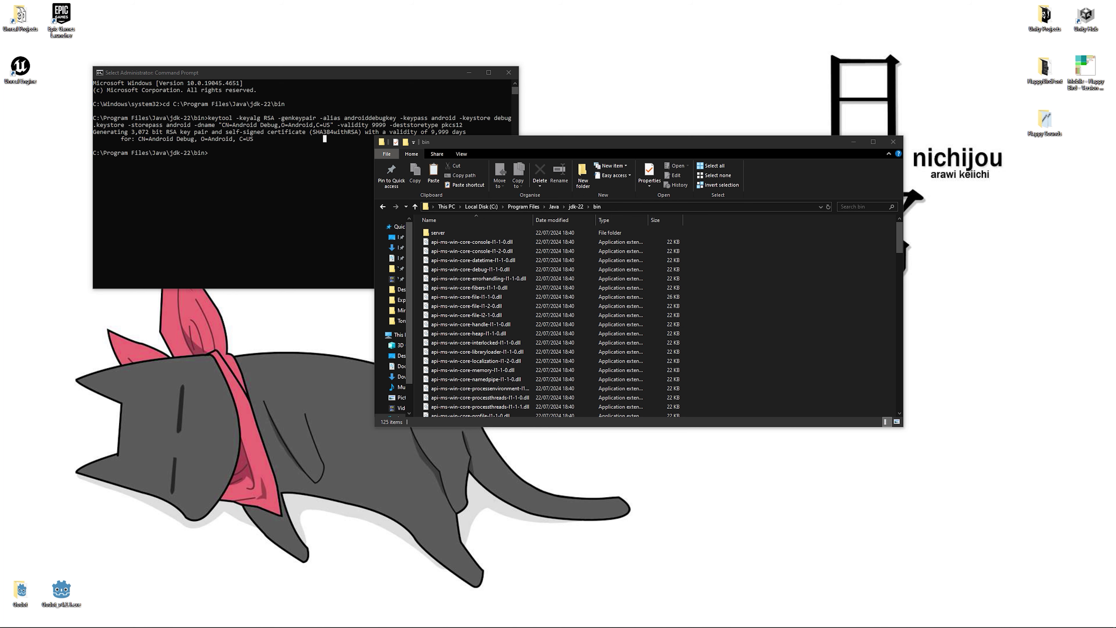
Browse into APKAndroid and check that GodotDesde0.apk is 42,576 KB, next to its .idsig file.
key(alt+Tab)
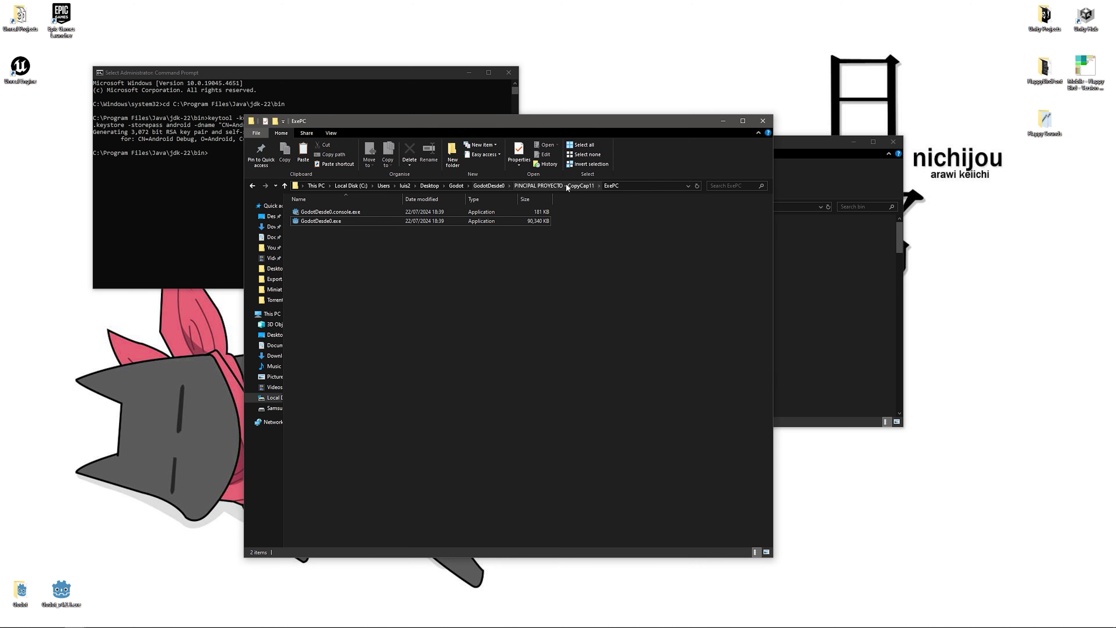
click(554, 185)
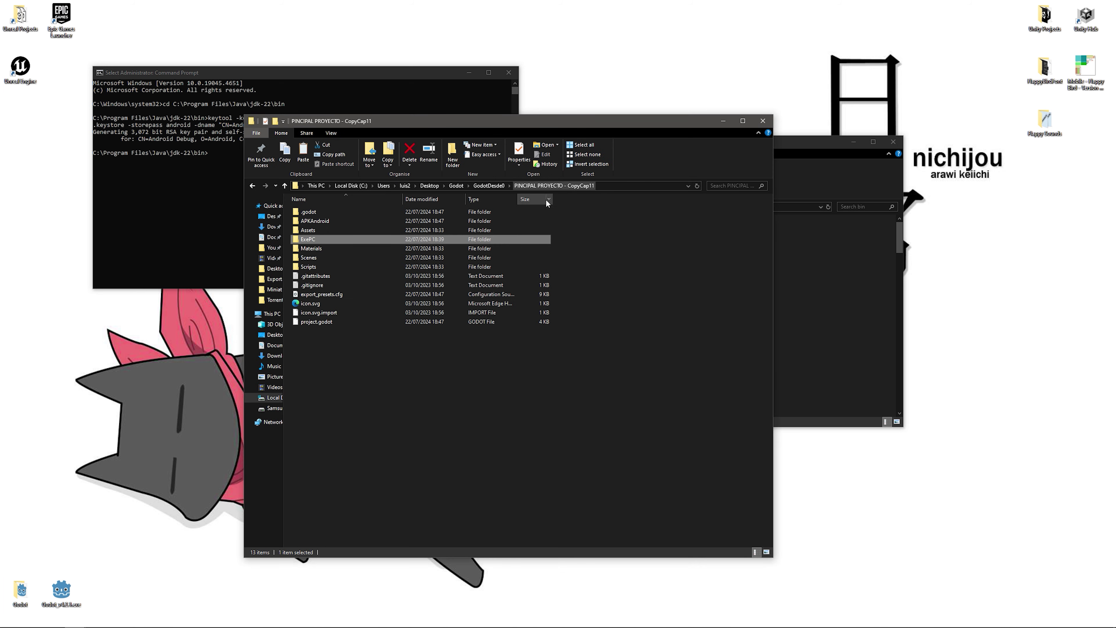
double_click(317, 221)
click(334, 213)
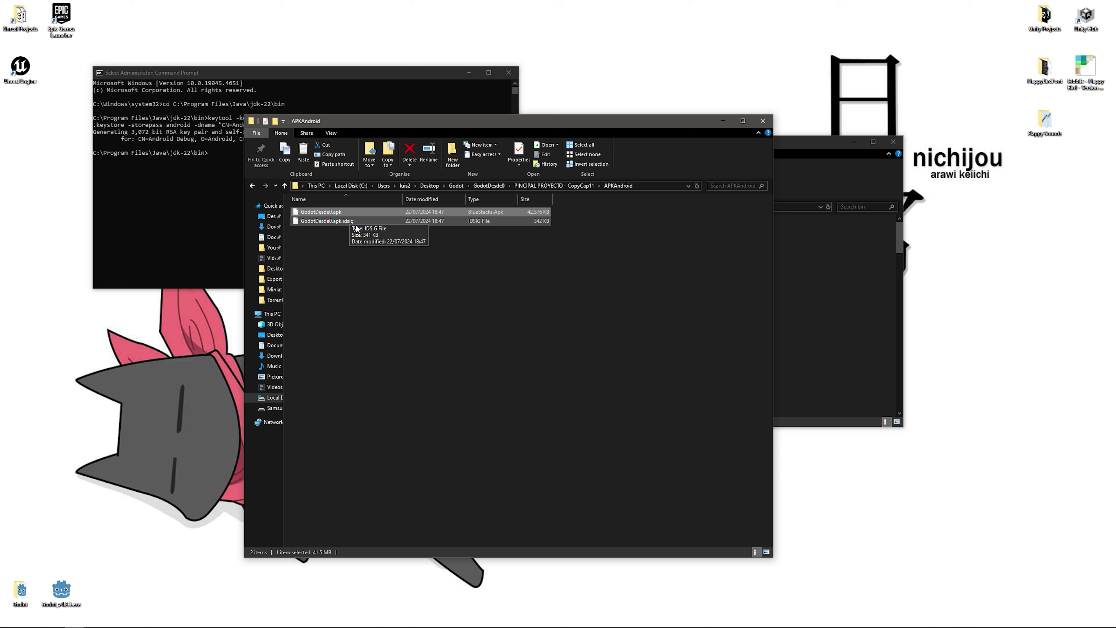
click(393, 252)
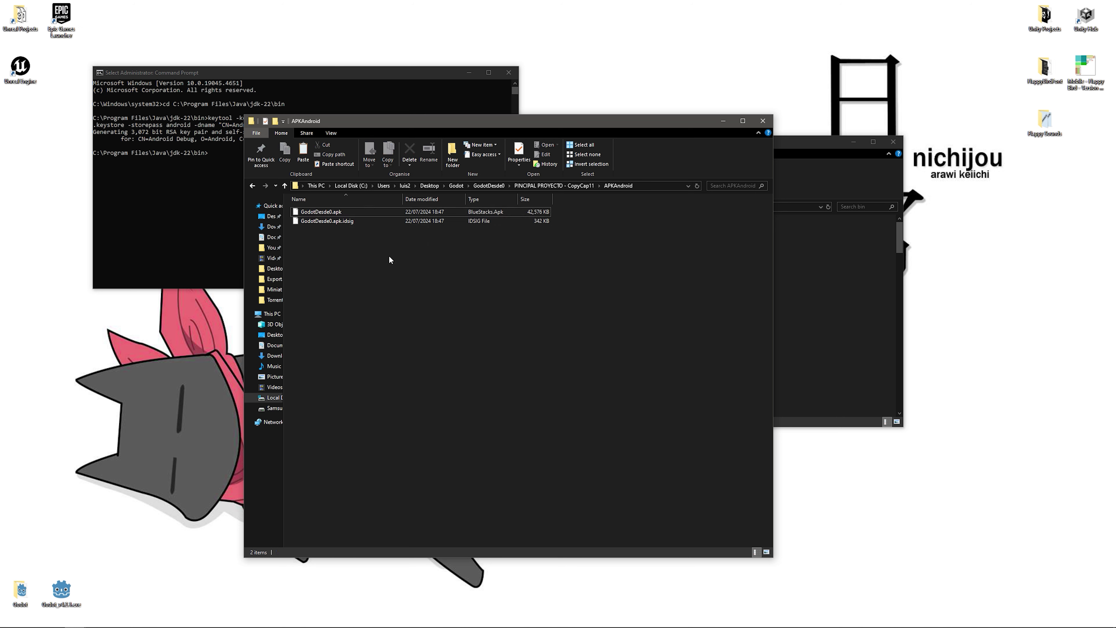